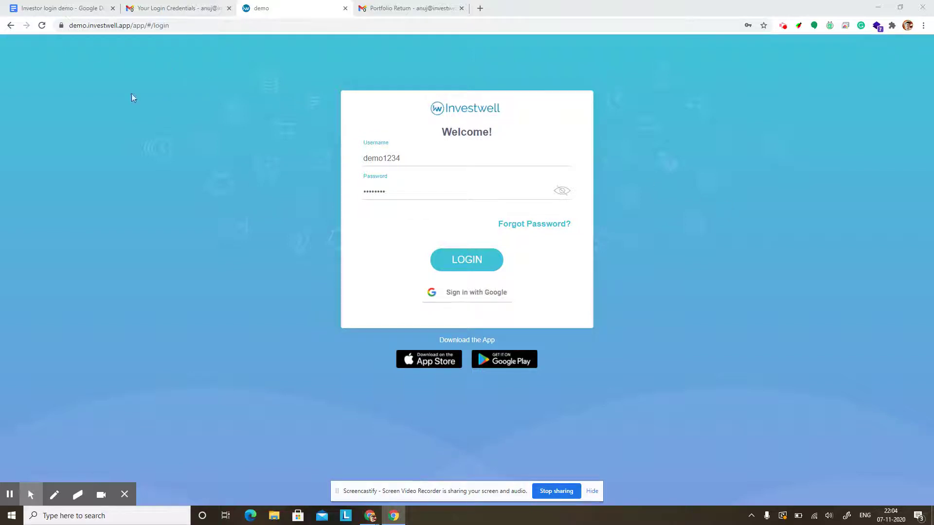
Switch to the 'Investor login demo' document showing the nine-item Web Login agenda
click(29, 8)
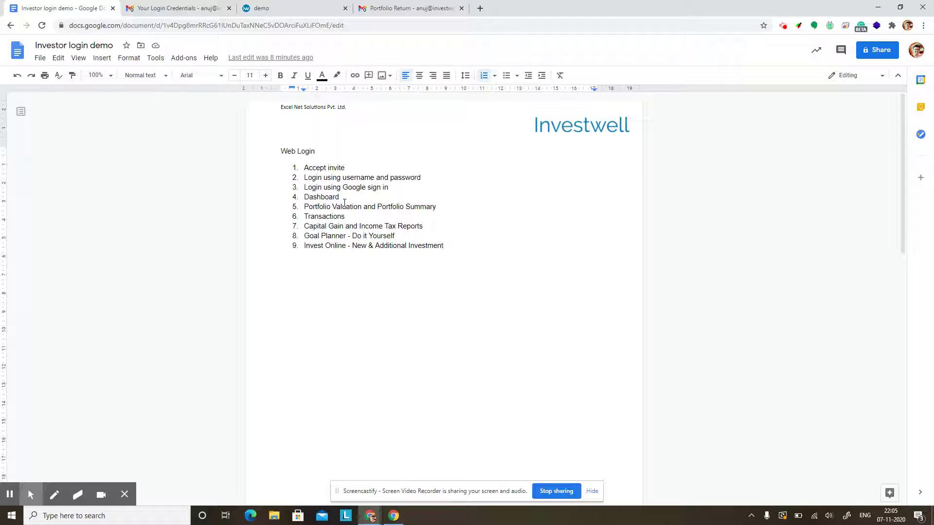
Bring up the 'Your Login Credentials' welcome email from InvestWell Demo in Gmail
click(169, 4)
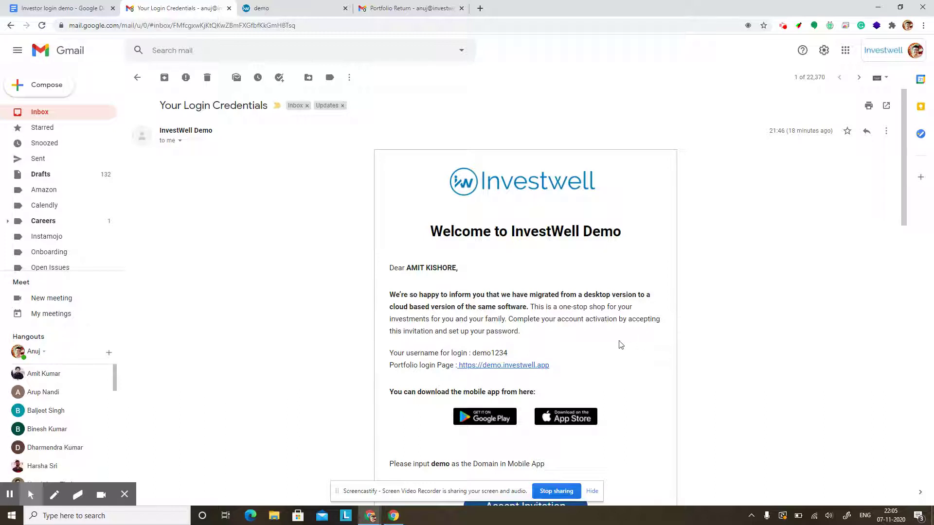
Point out the login username in the welcome email, then accept the InvestWell invitation
scroll(621, 345, down, 1)
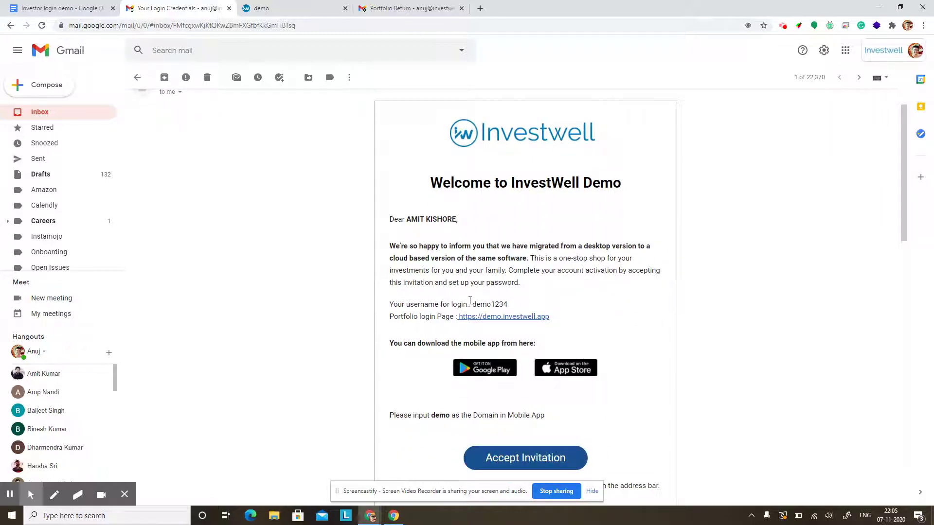
drag(470, 304, 512, 309)
click(640, 299)
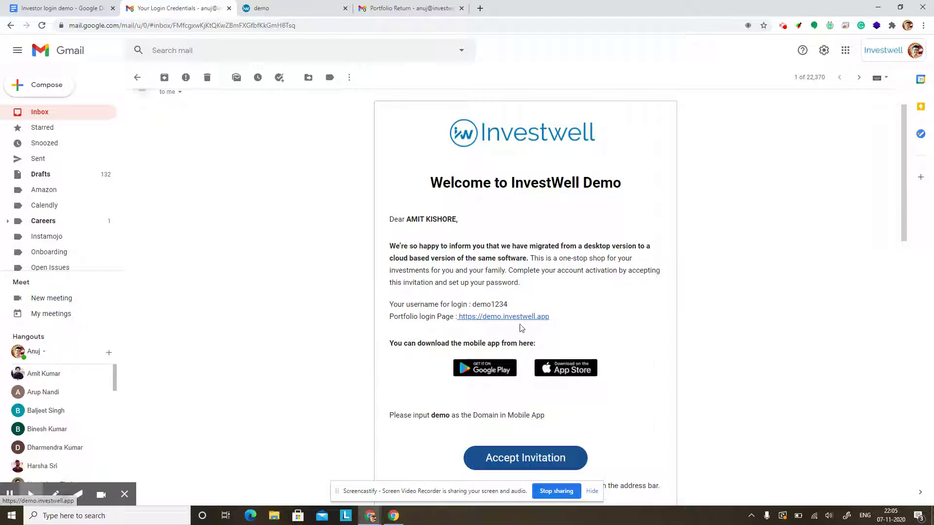
scroll(521, 327, down, 2)
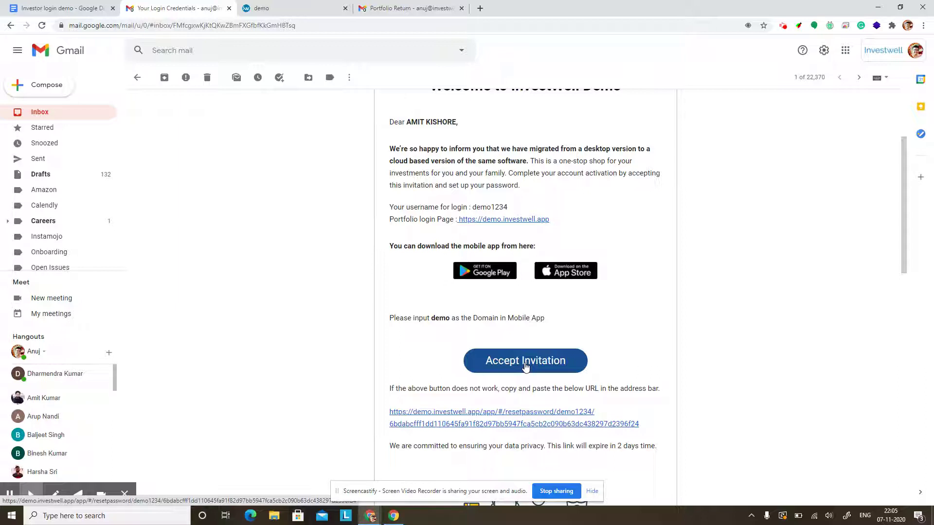
click(525, 366)
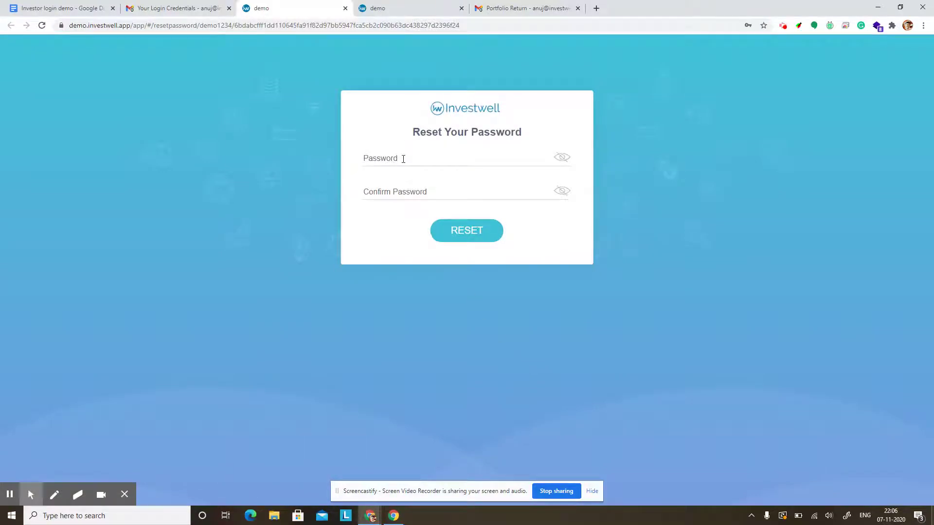
Enter and confirm the new account password, submit the reset, and close the reset page
click(403, 159)
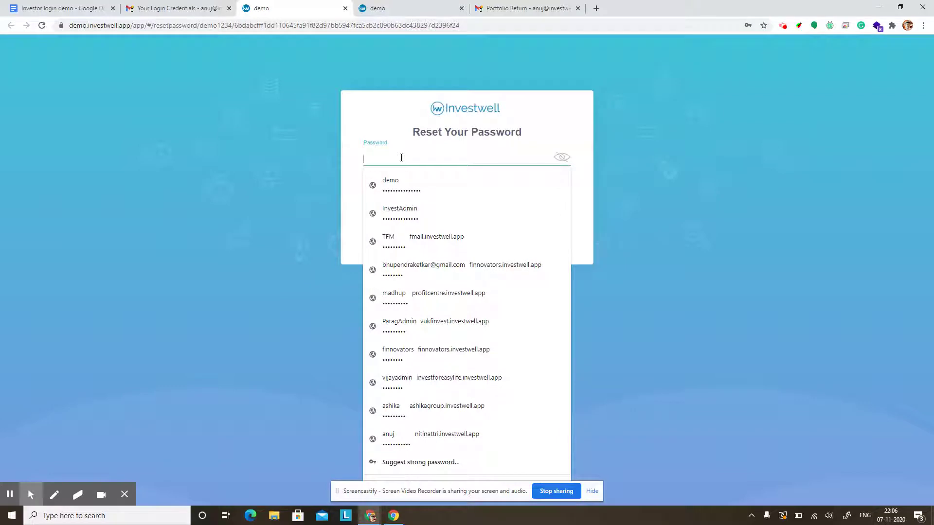
key(Tab)
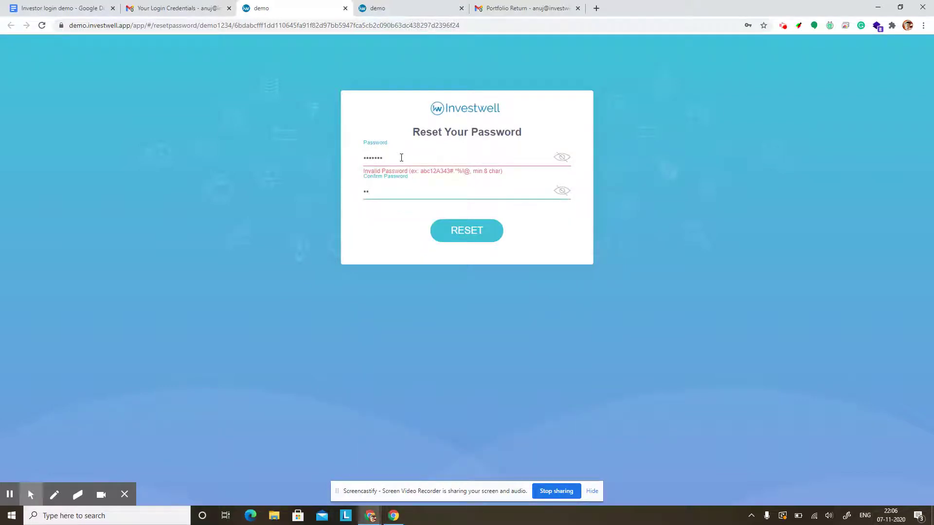
click(401, 157)
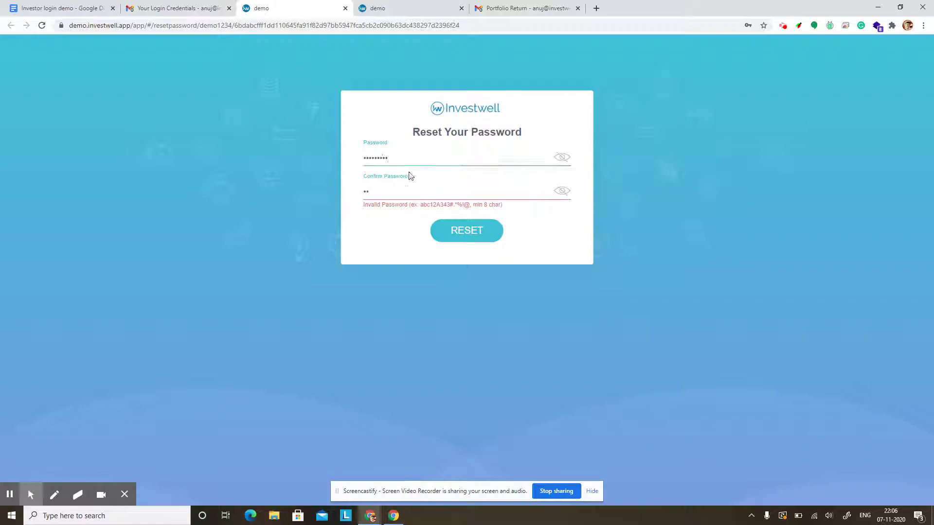
click(406, 191)
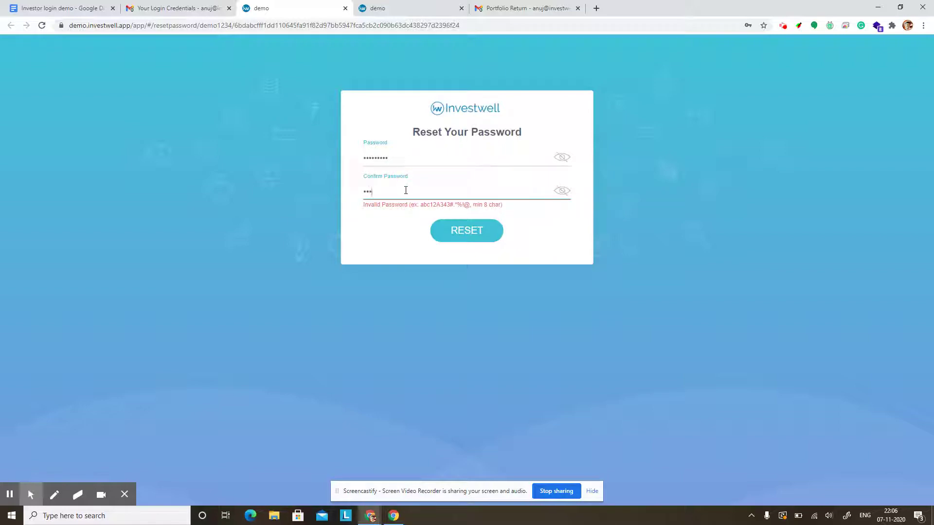
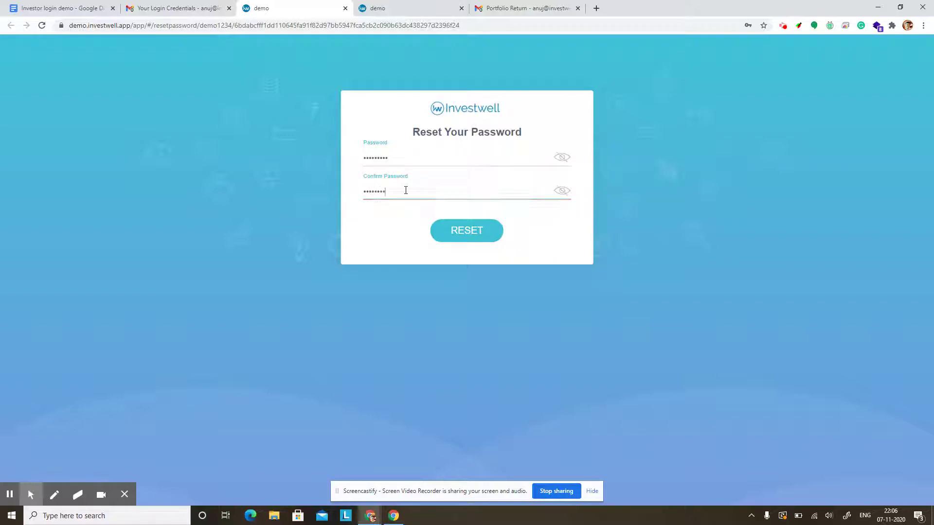
click(470, 235)
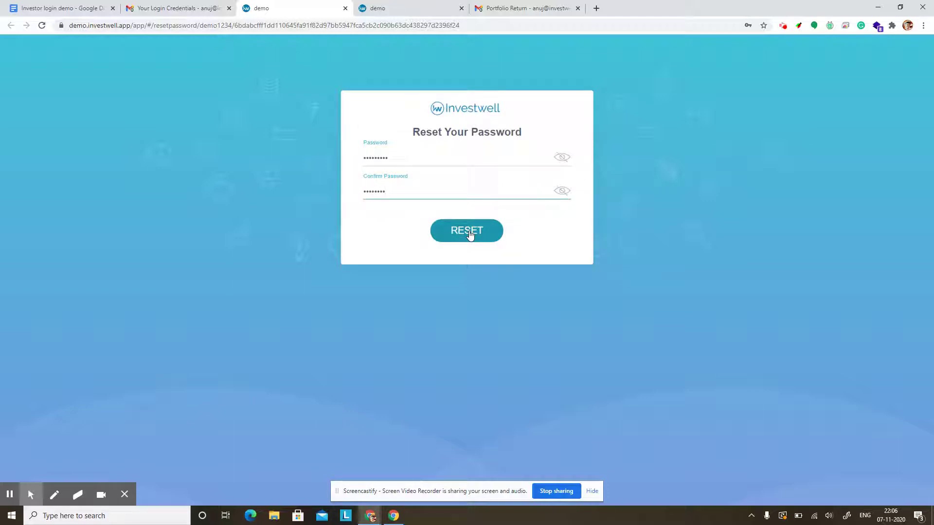
click(346, 8)
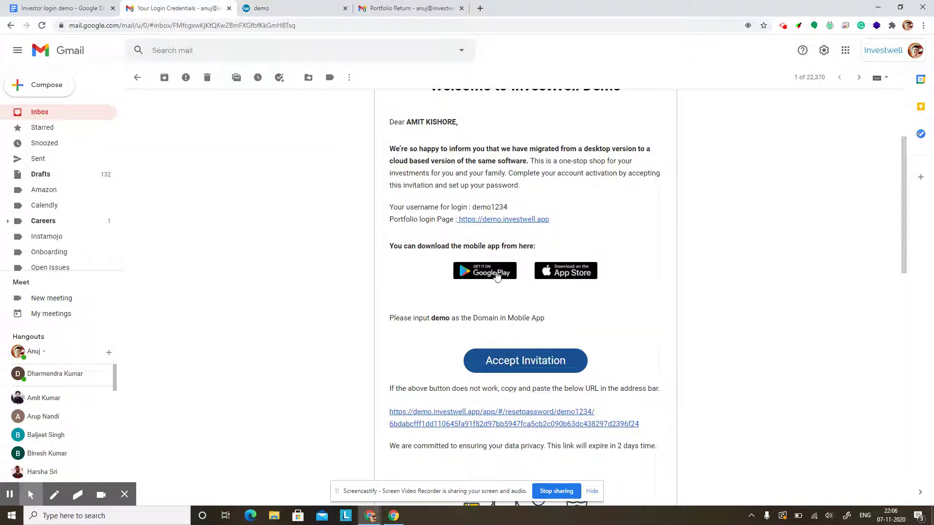
Return to the Investwell 'demo' login page with username and password prefilled
click(314, 6)
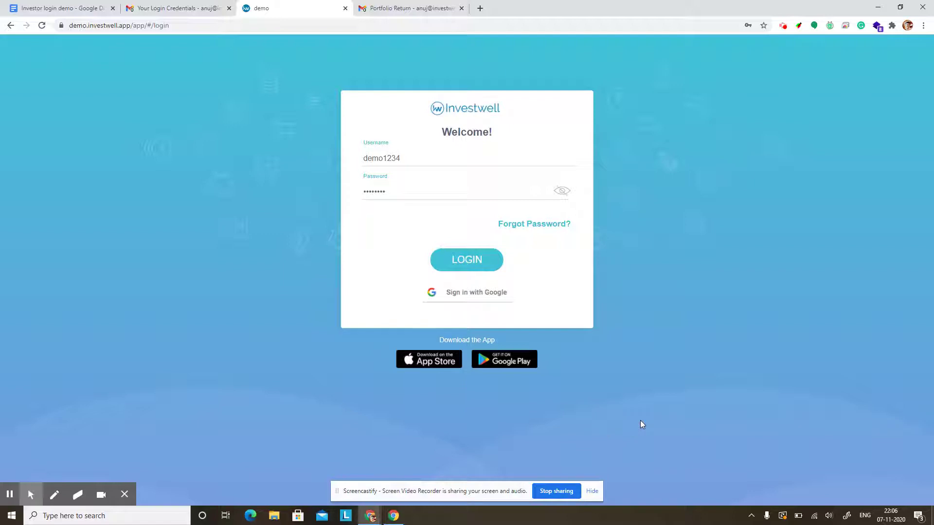
Log in to the investor dashboard and dismiss Chrome's password-check popup
click(489, 269)
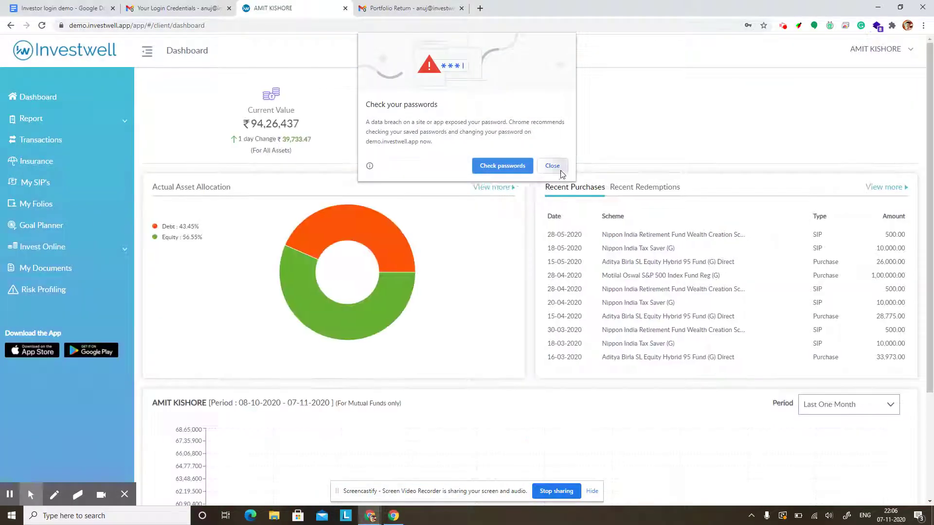
click(553, 165)
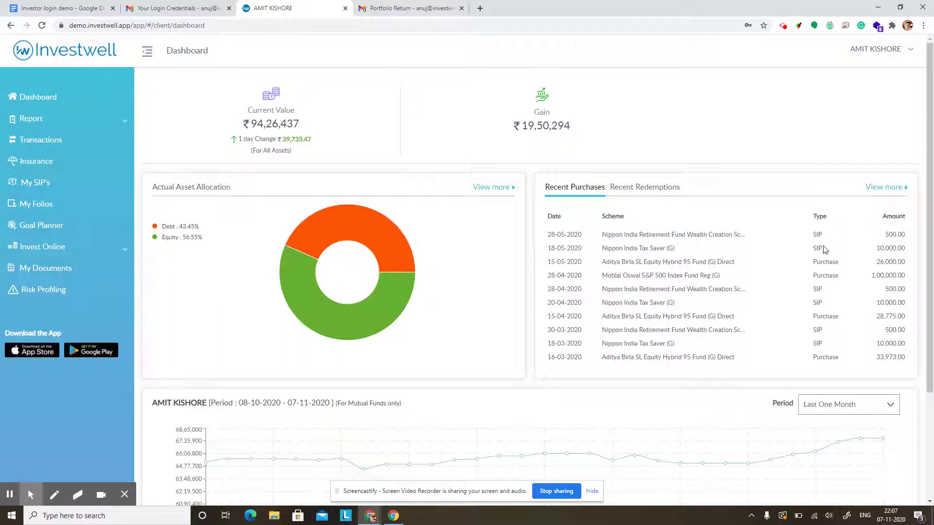
click(645, 187)
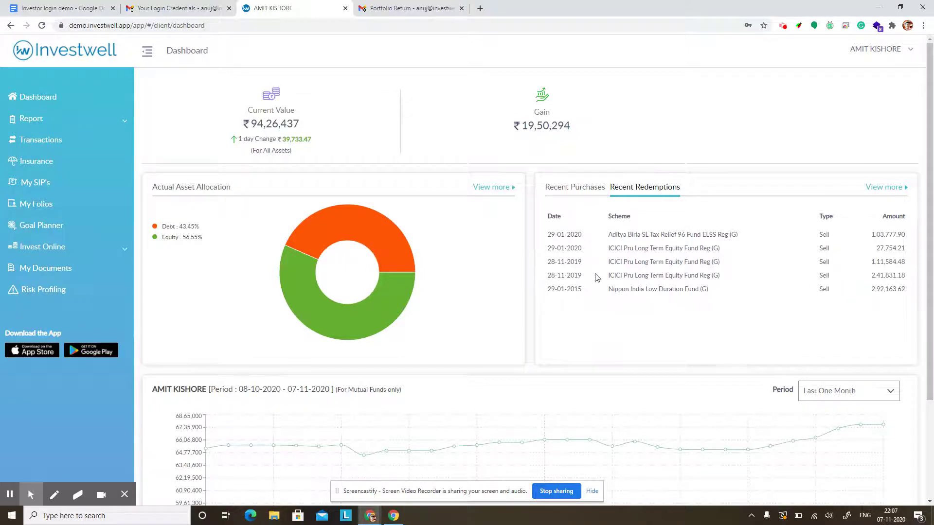
scroll(597, 277, down, 3)
click(568, 60)
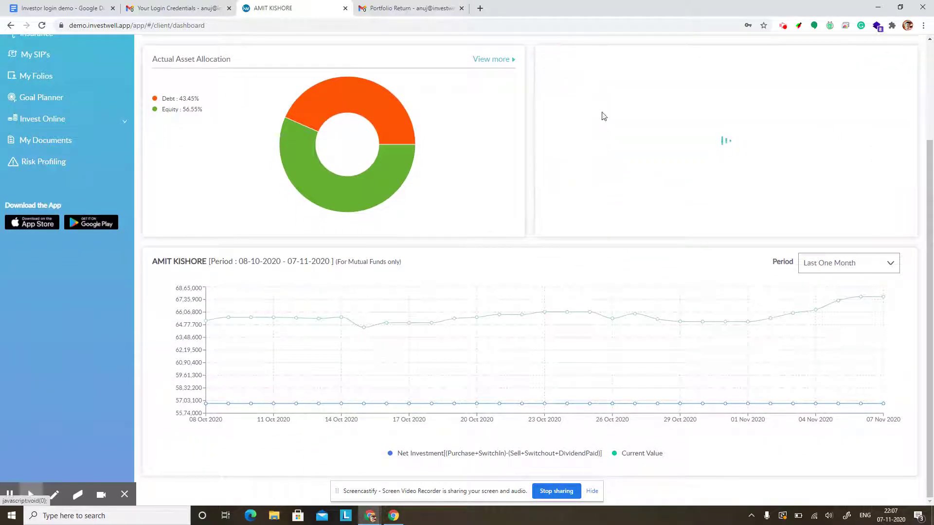
scroll(599, 181, up, 2)
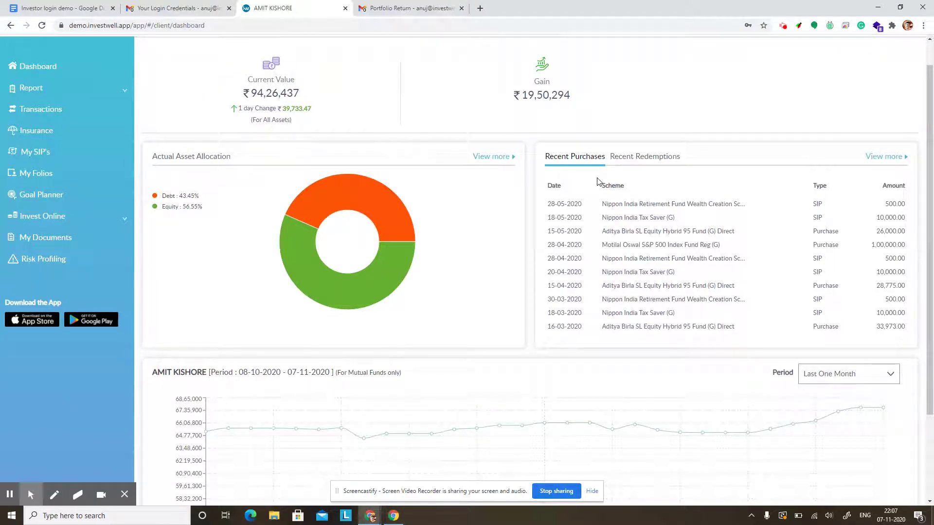
scroll(612, 246, down, 2)
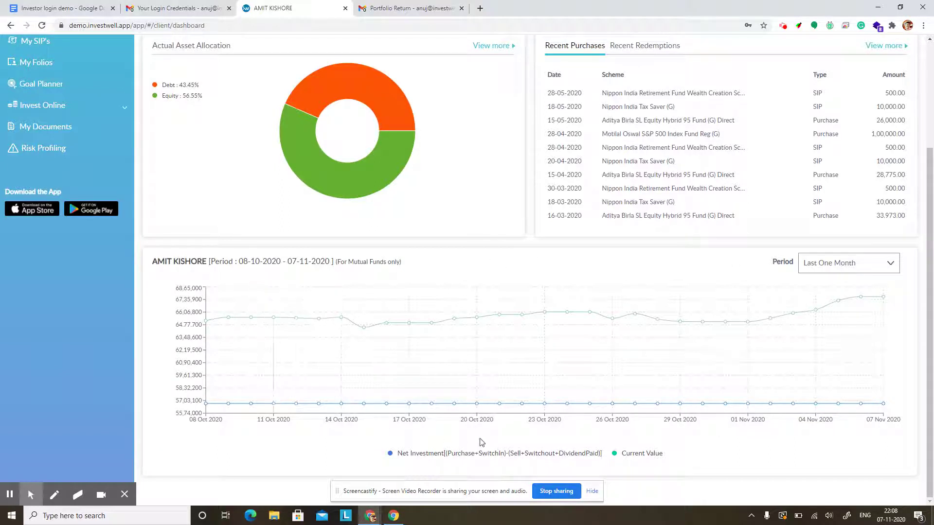
drag(620, 458, 664, 457)
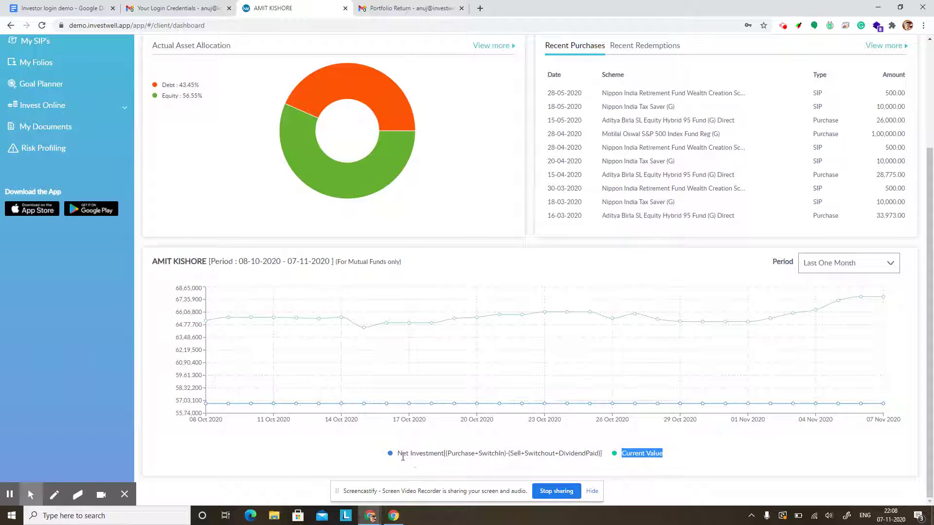
drag(397, 454, 438, 453)
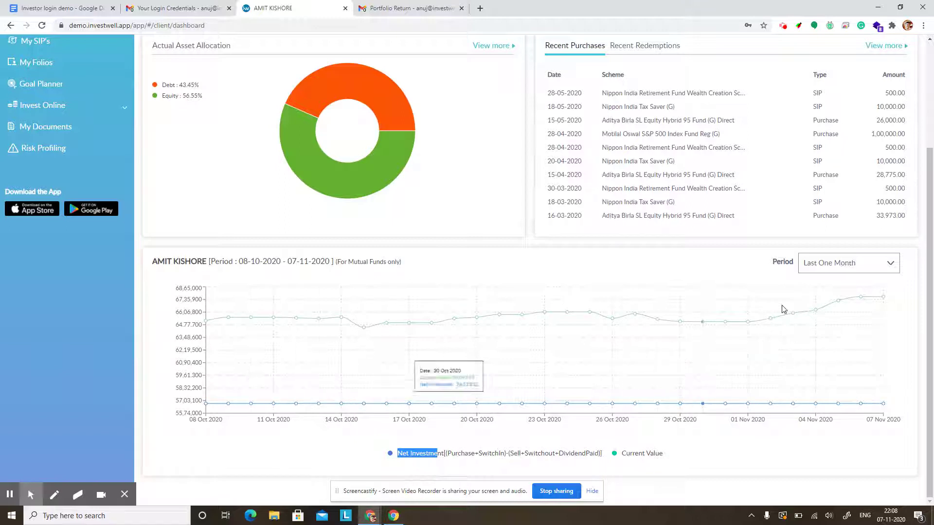
Set the value chart period to Current FY, then Since Inception (01-04-2012 to 07-11-2020)
click(826, 266)
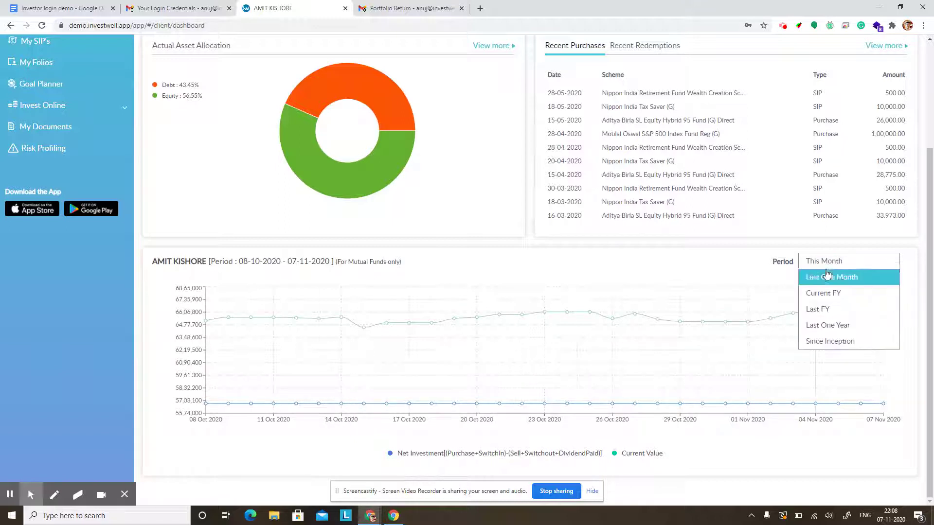
click(821, 297)
scroll(822, 301, down, 5)
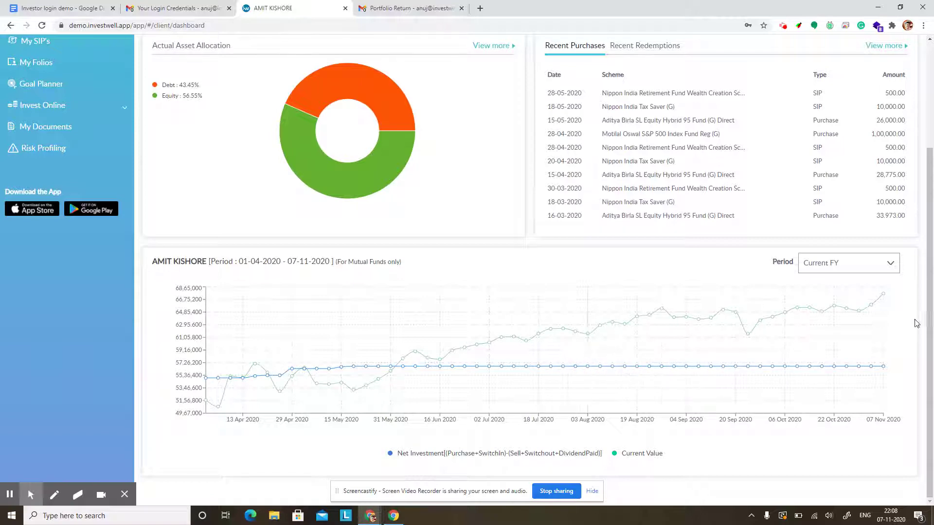
click(831, 272)
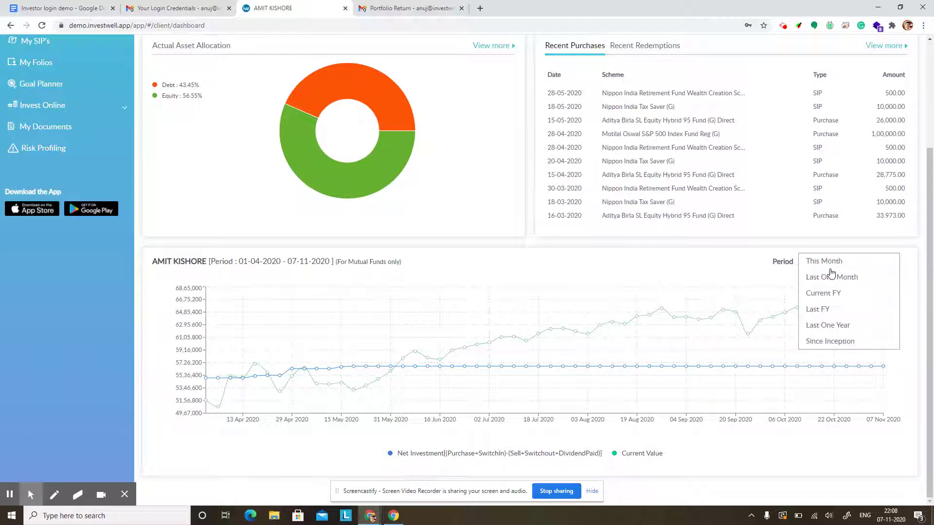
click(832, 341)
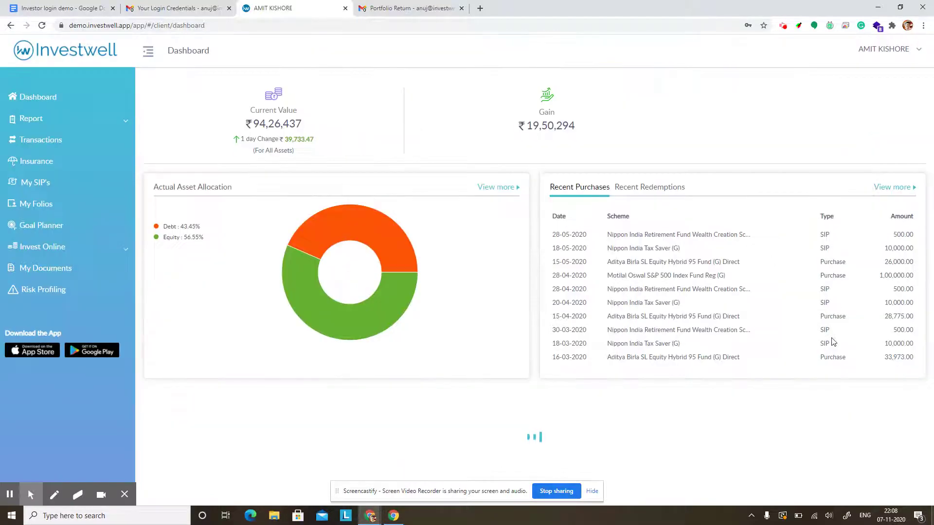
scroll(831, 342, down, 3)
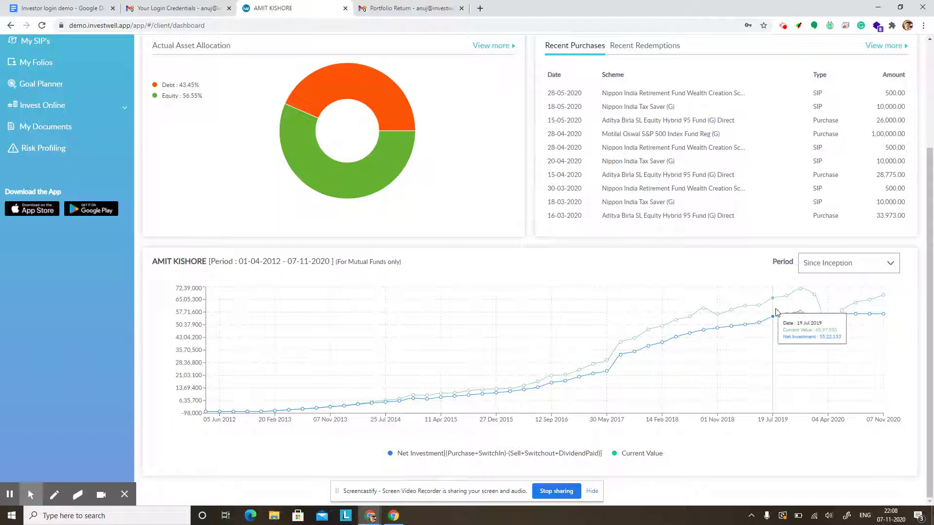
scroll(771, 320, up, 3)
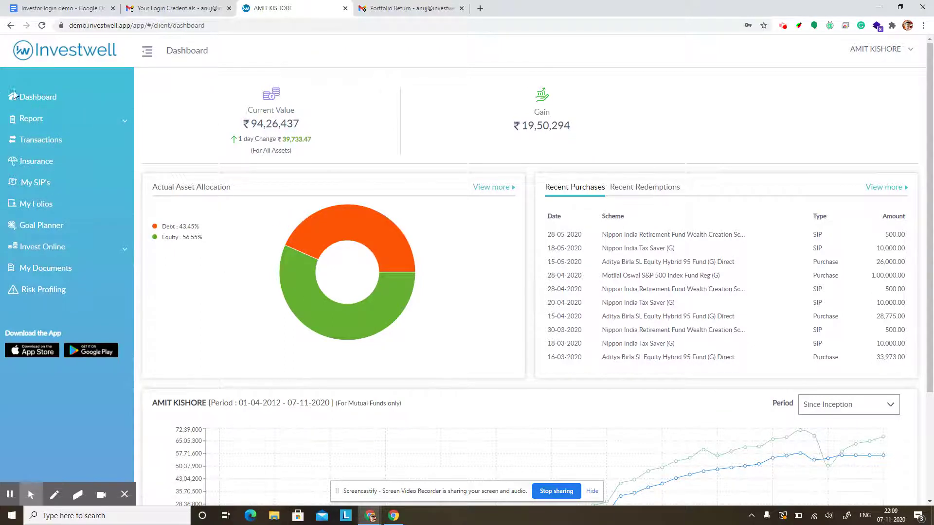
Open the transactions report and set its From date to 01-01-2020
click(74, 148)
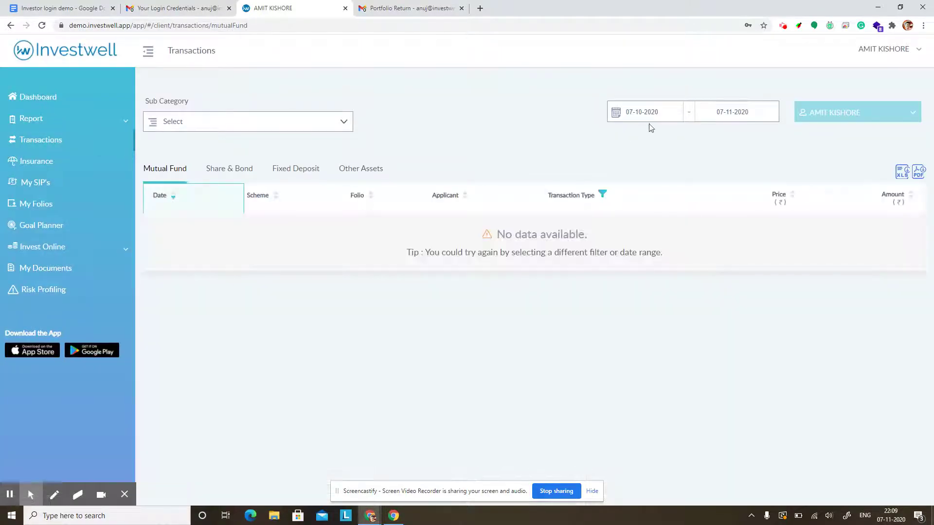
click(660, 117)
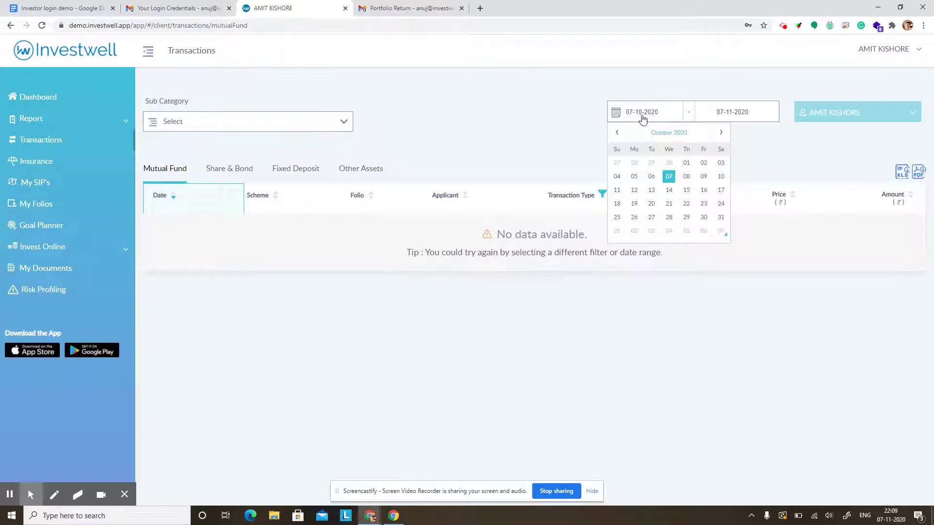
click(673, 133)
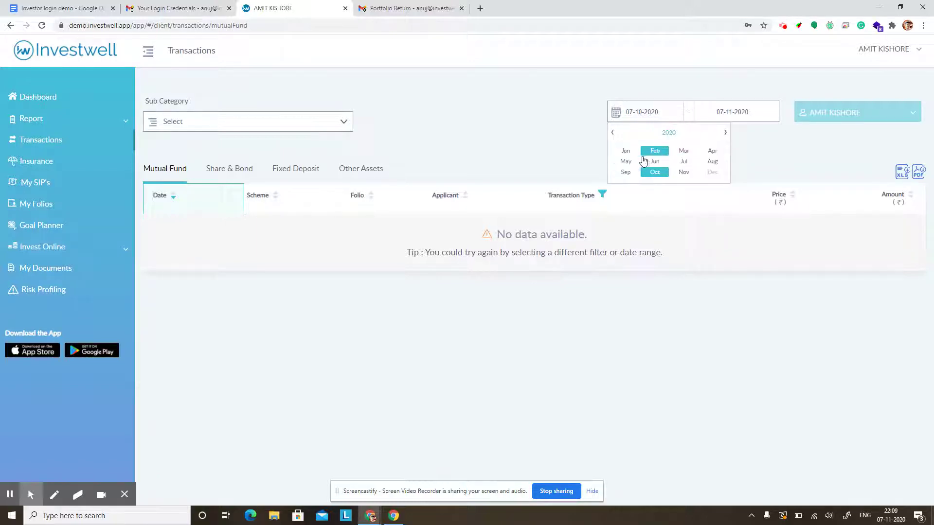
click(625, 150)
click(669, 167)
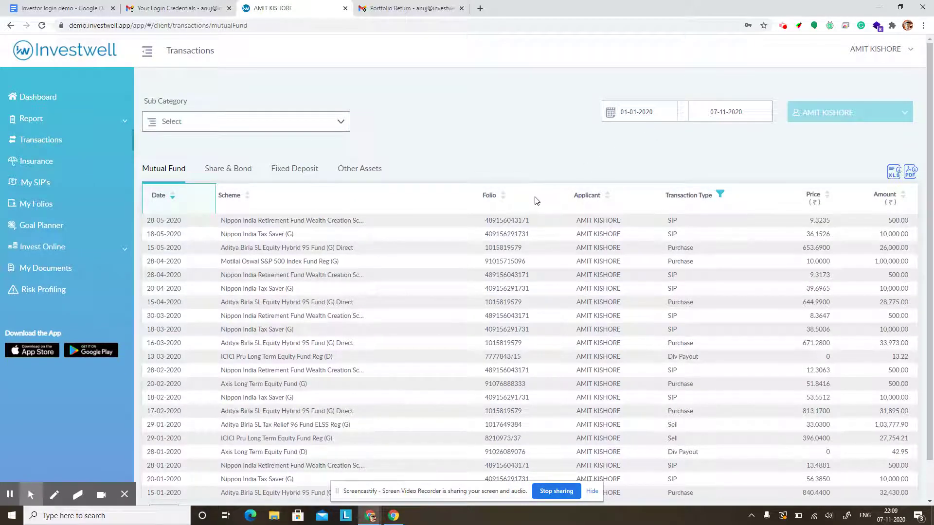
scroll(513, 330, down, 1)
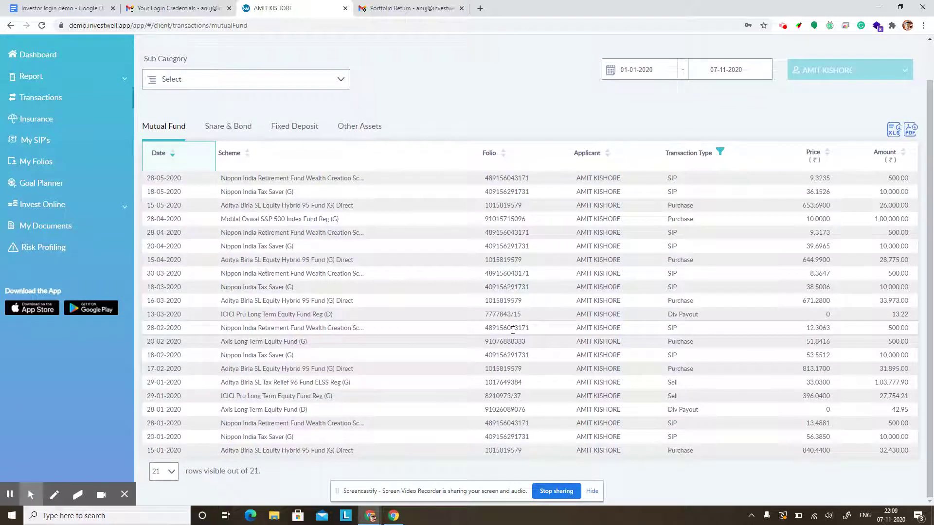
scroll(379, 250, up, 1)
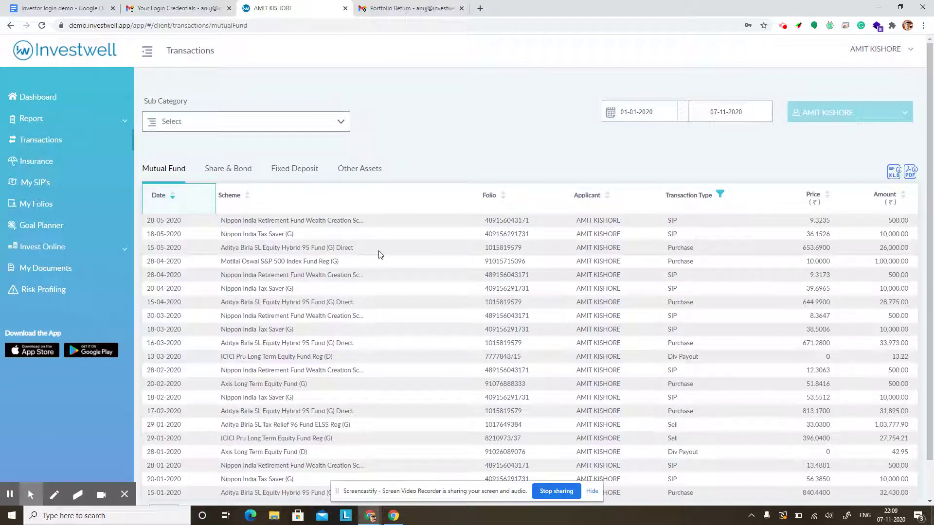
Exclude SIP in the Transaction Type filter, leaving 11 transactions
click(720, 194)
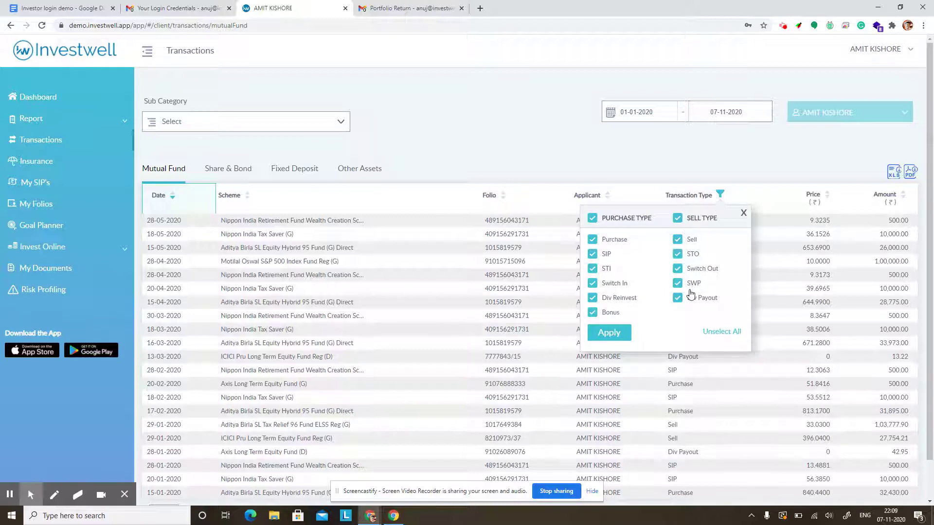
click(604, 257)
click(624, 333)
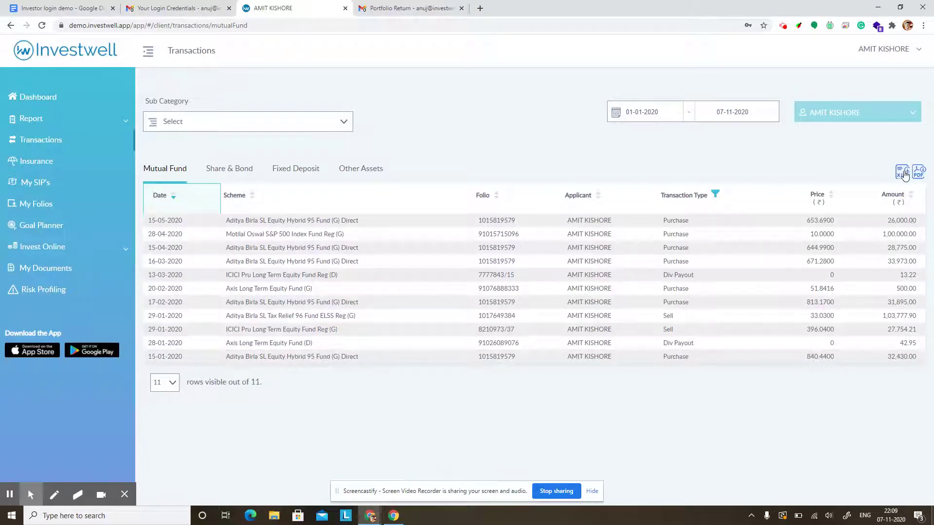
Export the filtered transactions as a Transaction Statement PDF, review it, and close it
click(917, 172)
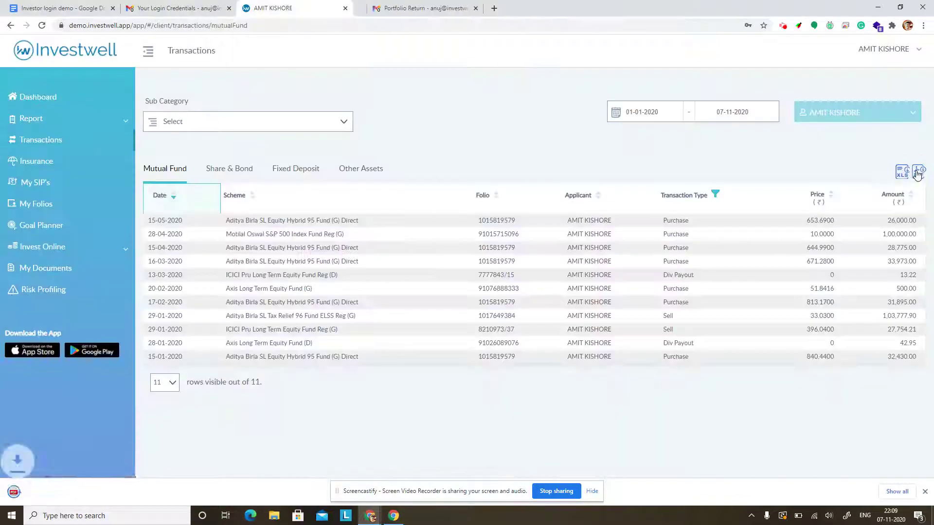
click(63, 492)
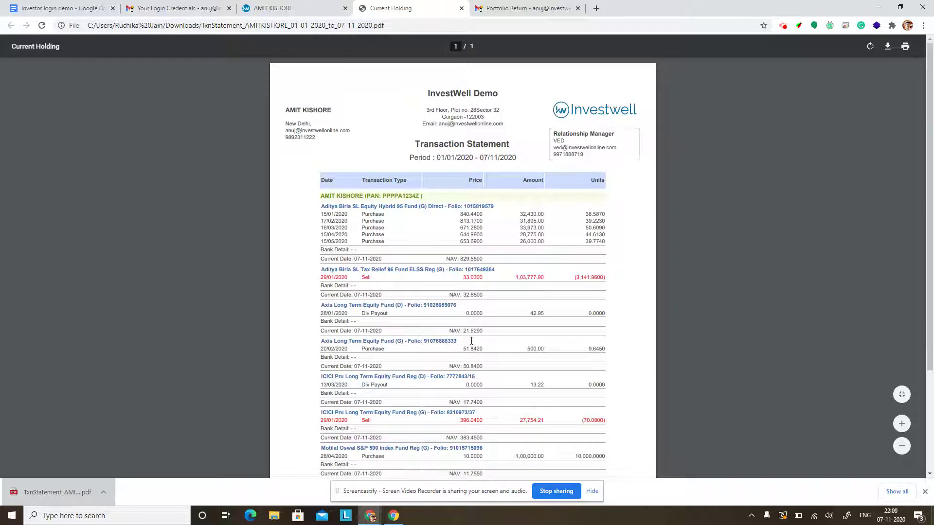
scroll(472, 340, down, 1)
scroll(471, 341, down, 1)
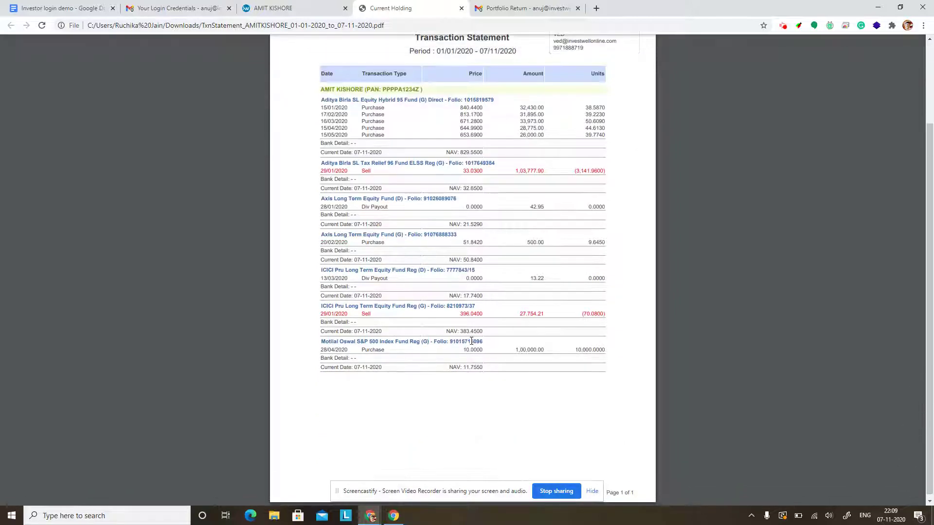
scroll(471, 341, up, 2)
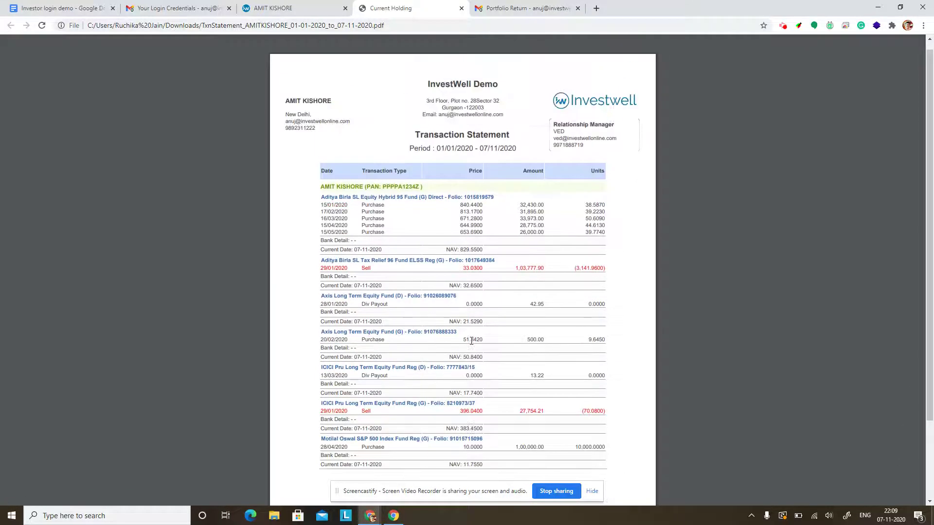
click(460, 8)
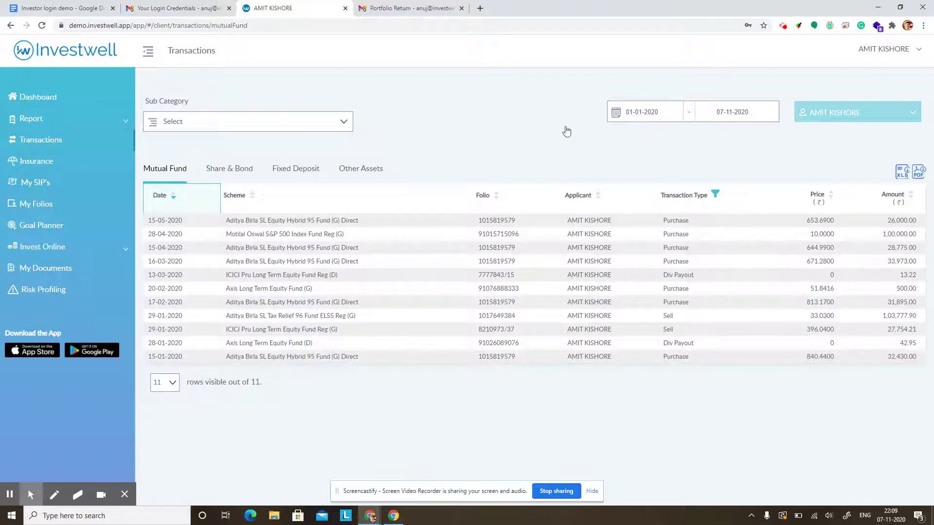
Filter transactions to the Equity: ELSS sub category, then open the Portfolio Valuation report form
click(192, 126)
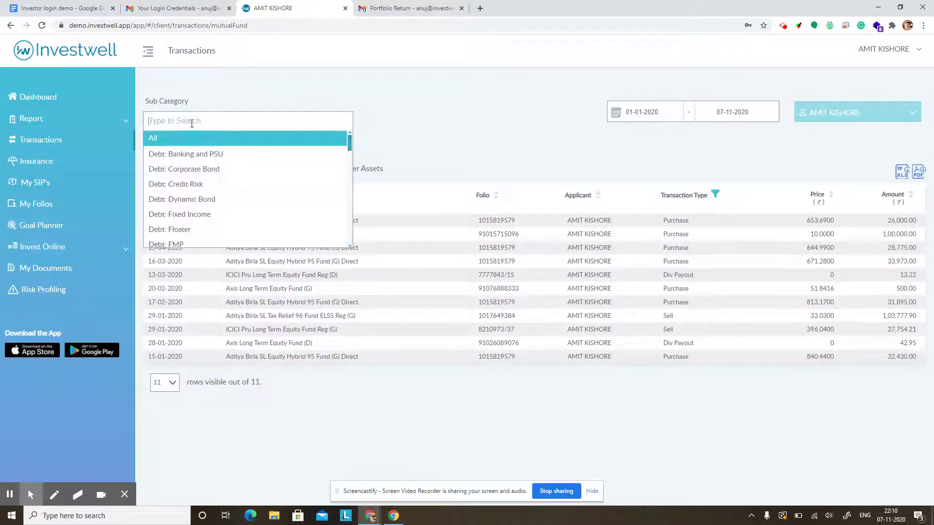
text(el)
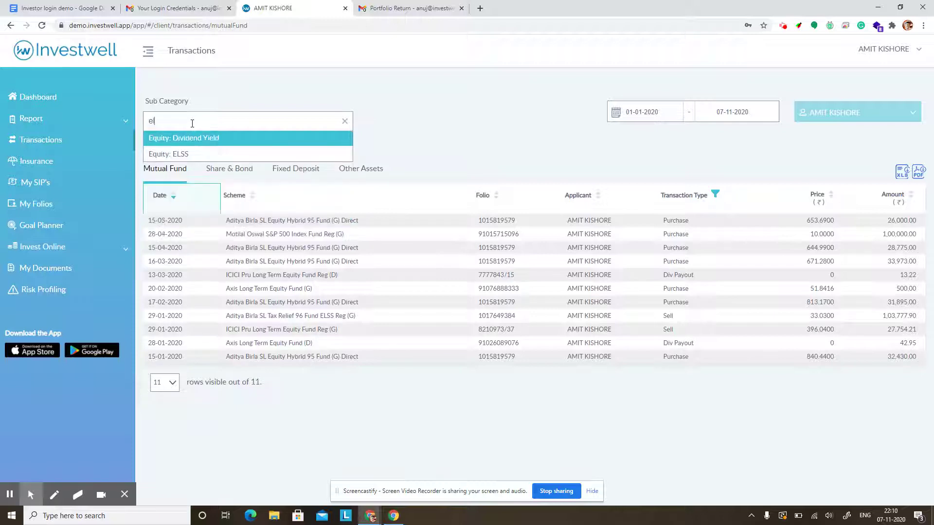
click(215, 155)
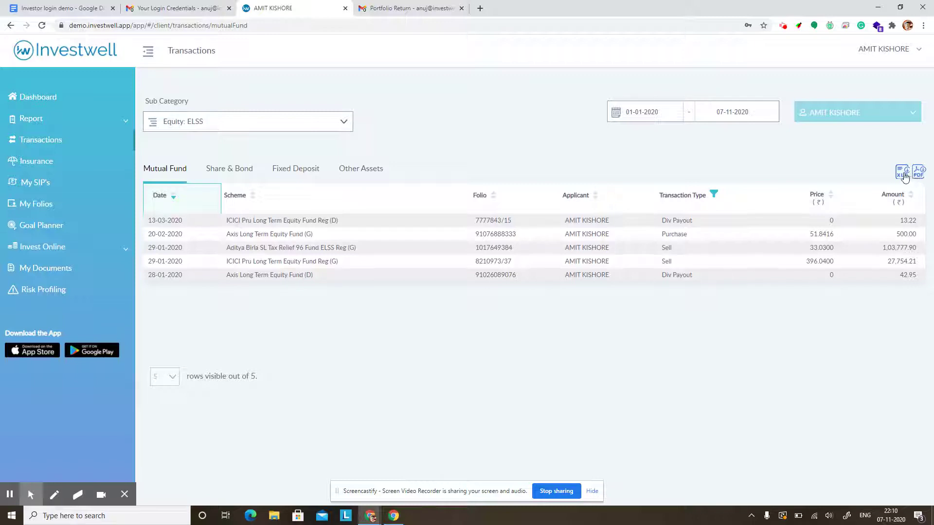
click(30, 126)
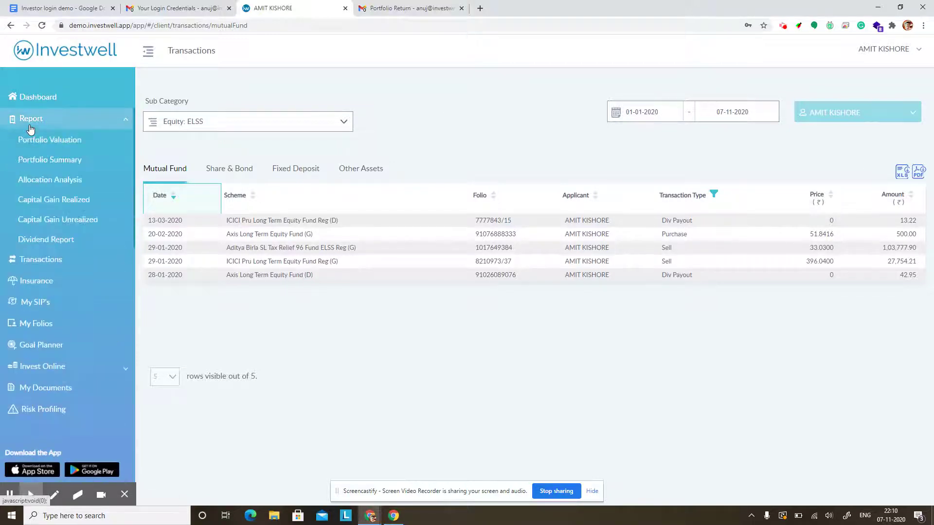
click(39, 142)
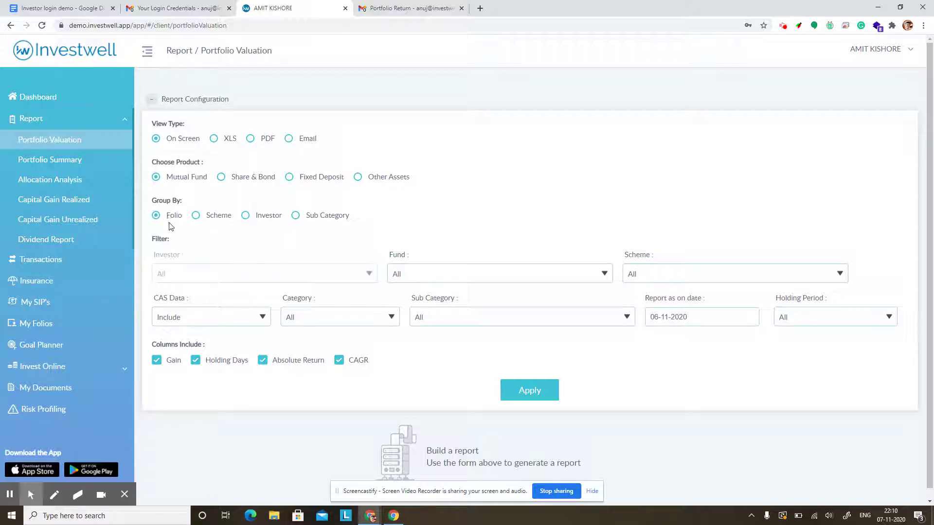
Apply the On Screen, Mutual Fund, Group By Folio valuation report (current value 67,64,795)
click(518, 389)
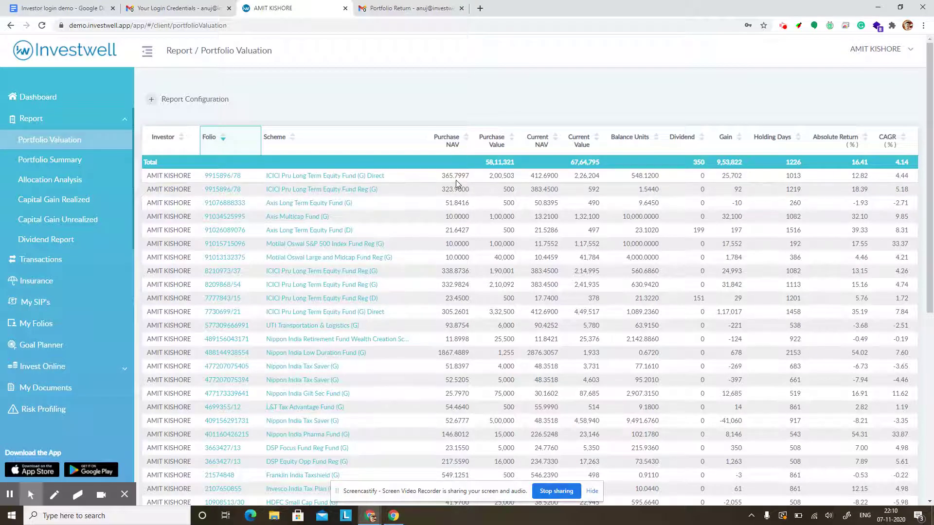
Highlight the first holding's purchase value 2,00,503 and inspect the table's other columns
drag(489, 175, 508, 176)
click(508, 176)
click(787, 178)
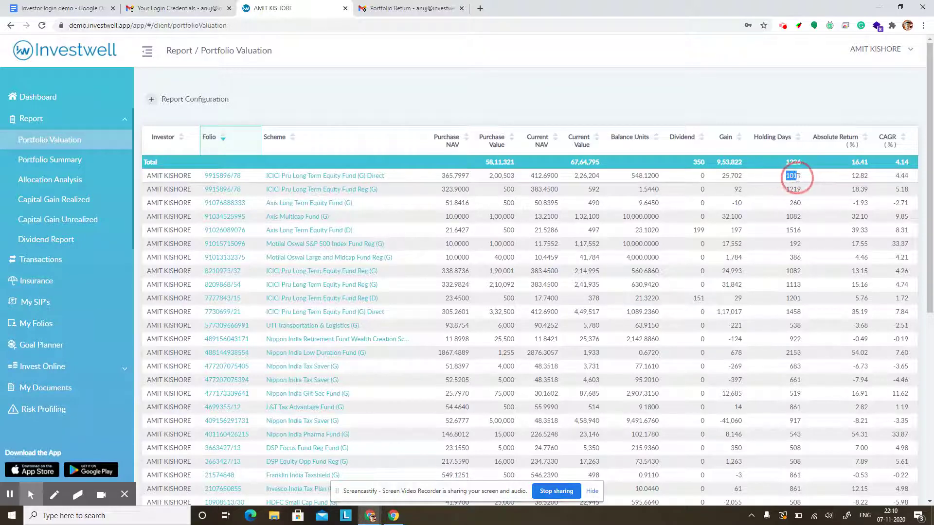
click(897, 177)
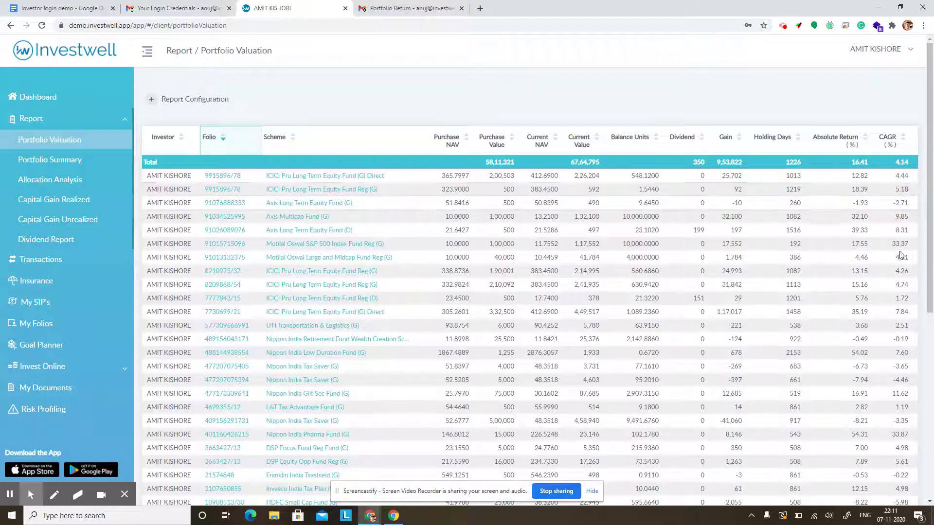
scroll(900, 254, down, 6)
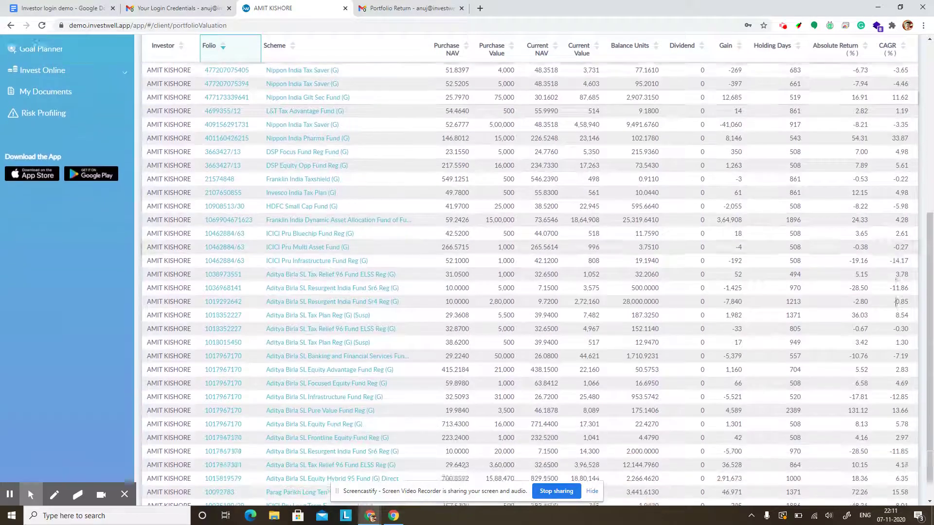
scroll(896, 302, up, 6)
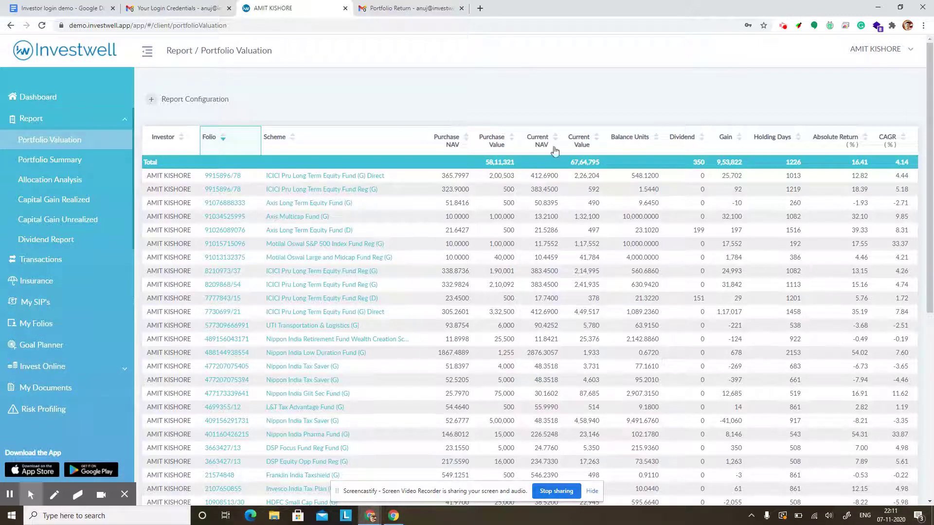
Sort holdings by Current Value descending, led by Aditya Birla SL Equity Hybrid 95 at 18,80,144
click(583, 142)
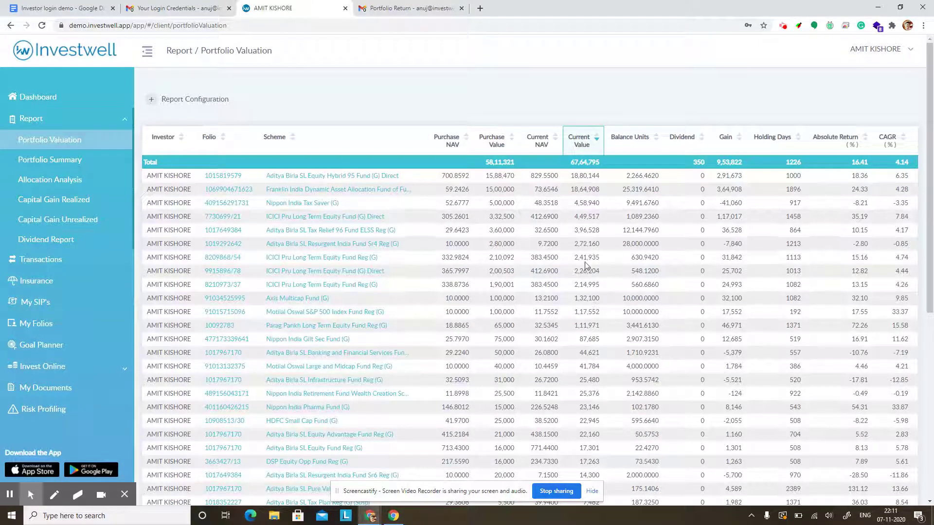
scroll(586, 326, down, 1)
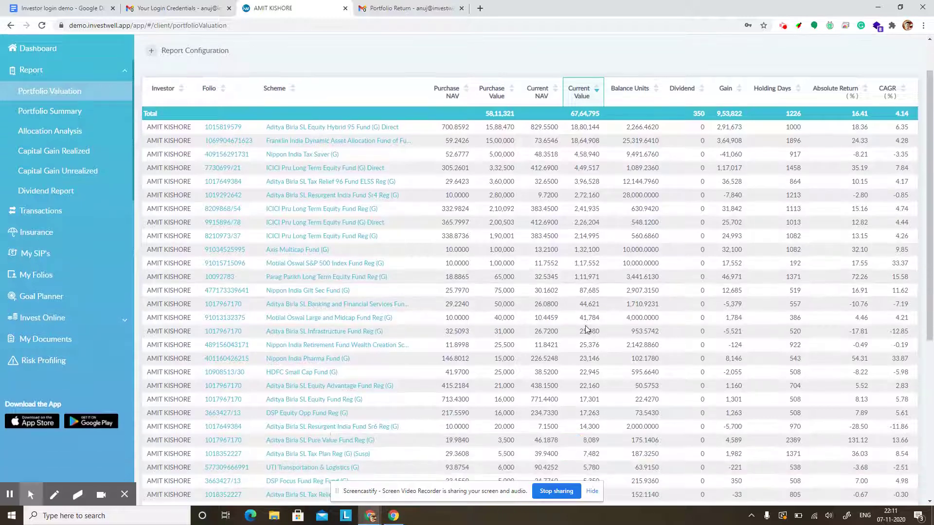
scroll(588, 330, up, 1)
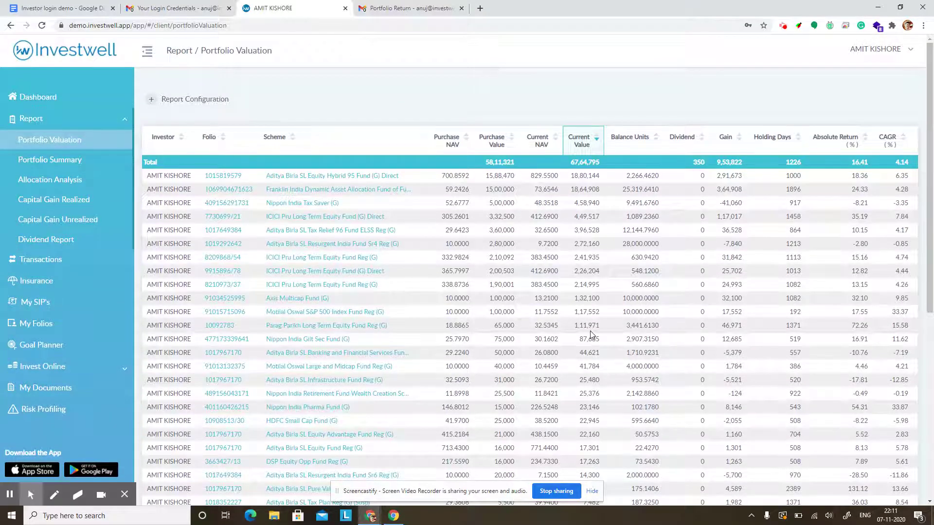
scroll(589, 334, down, 1)
scroll(590, 334, up, 1)
Drill into Nippon India Tax Saver (G), browse its SIP purchases, then clear the drill-down
mouse_move(243, 229)
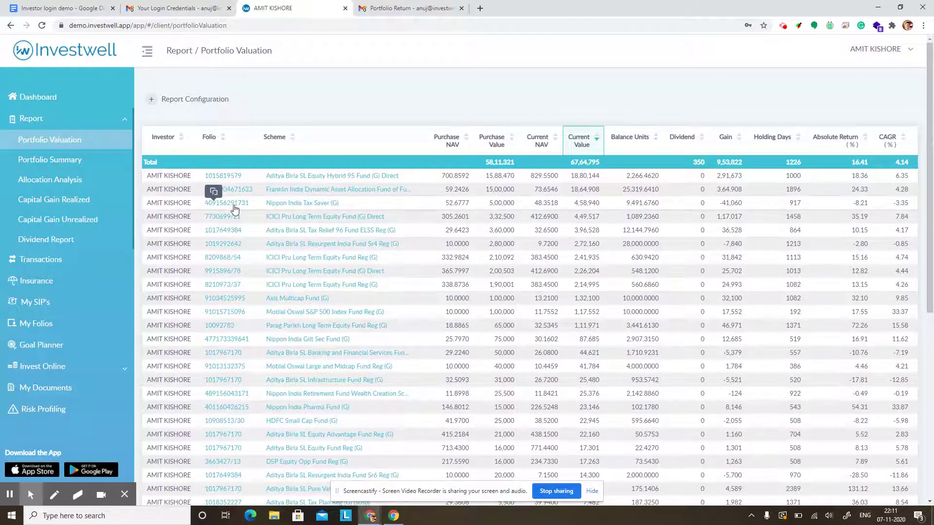
click(230, 206)
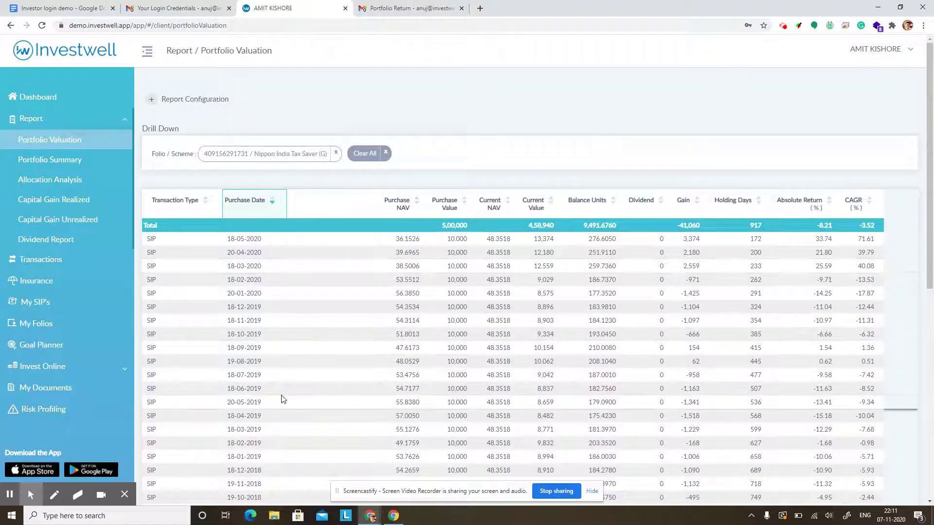
scroll(283, 399, down, 5)
scroll(283, 399, down, 4)
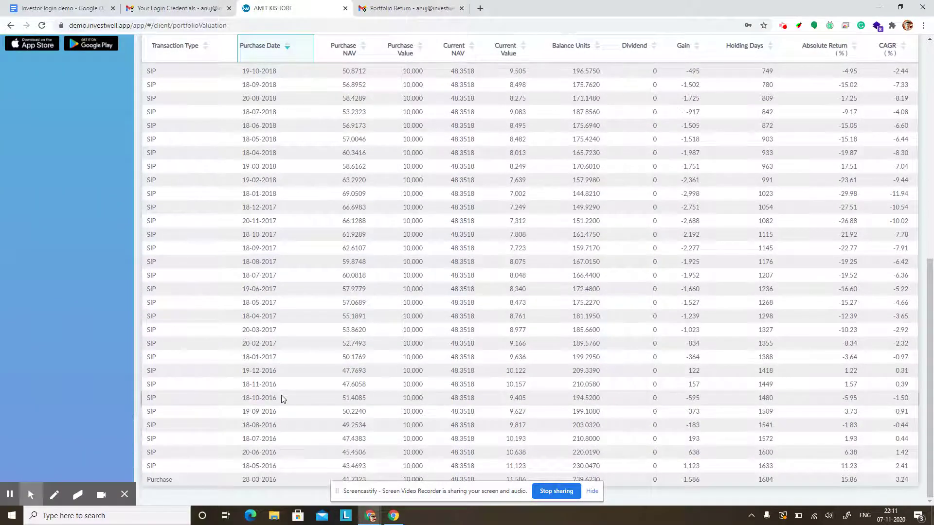
scroll(282, 396, up, 5)
scroll(282, 397, down, 5)
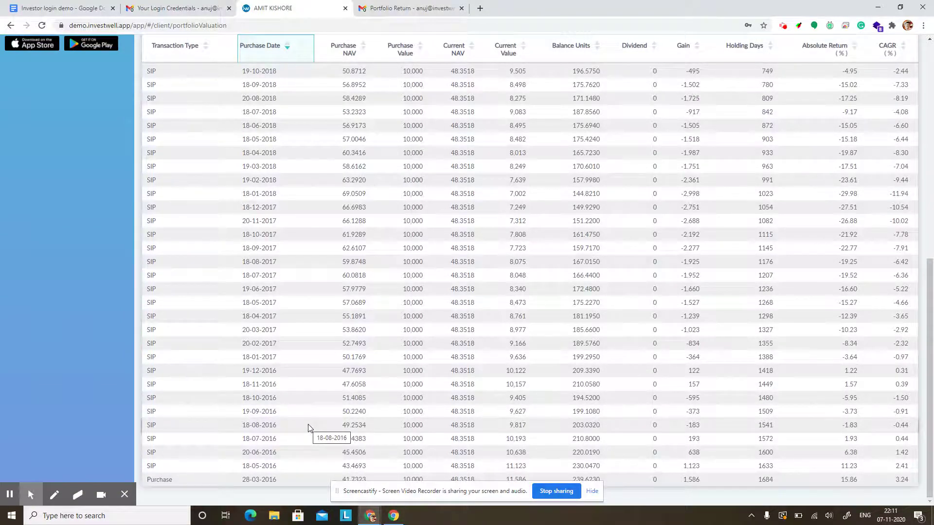
scroll(308, 428, up, 7)
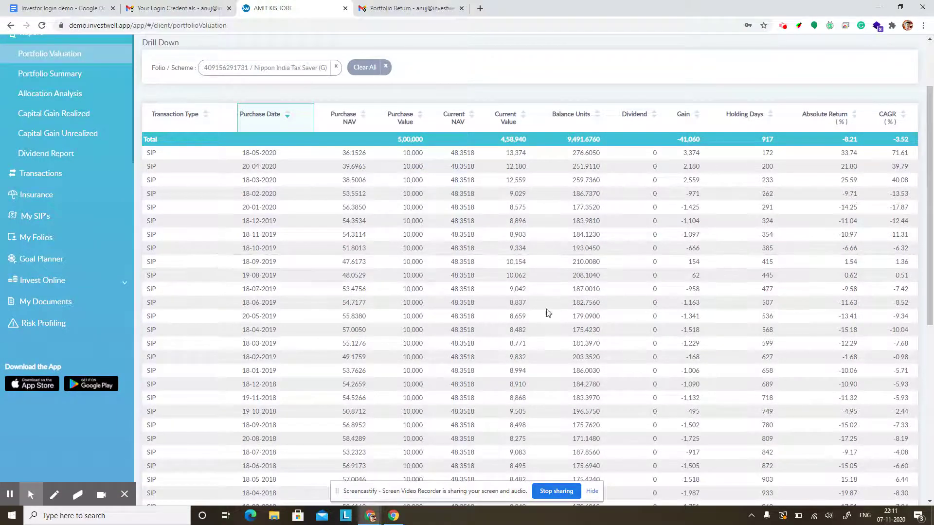
scroll(591, 357, down, 7)
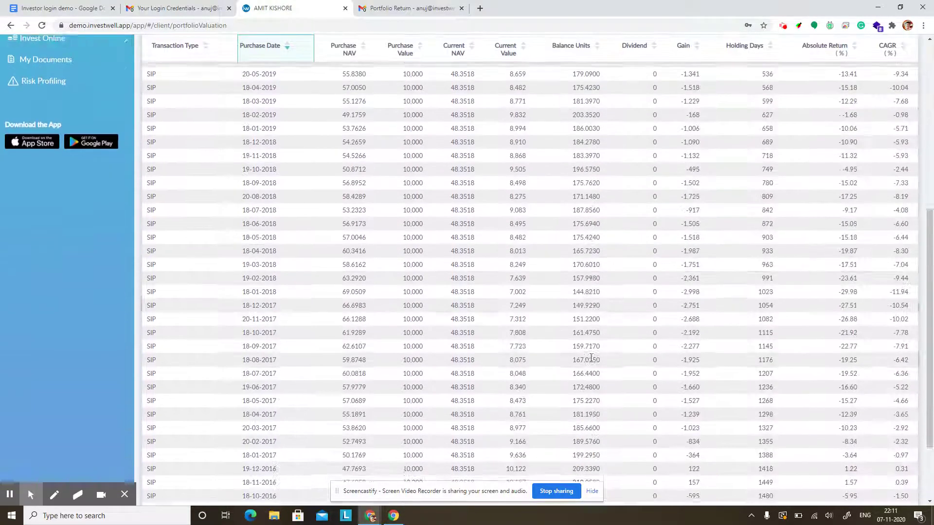
scroll(591, 357, up, 2)
scroll(591, 358, up, 7)
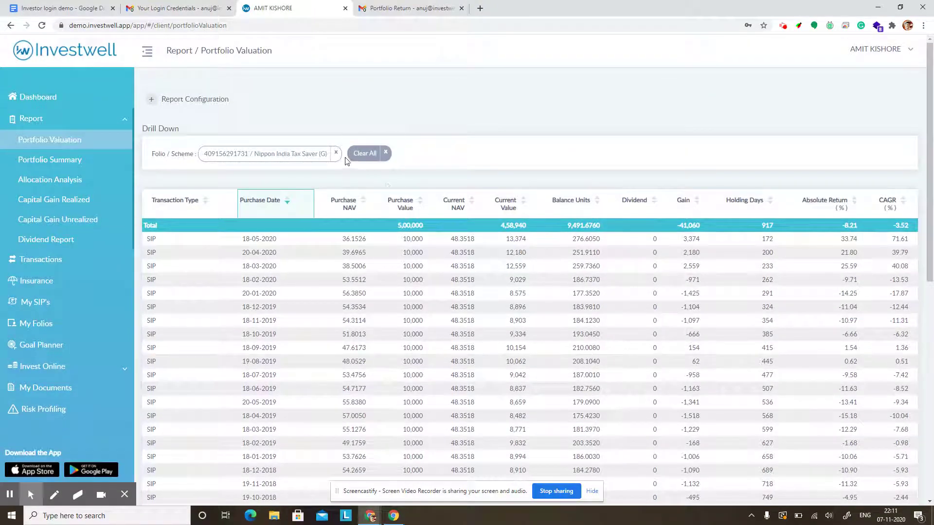
click(381, 159)
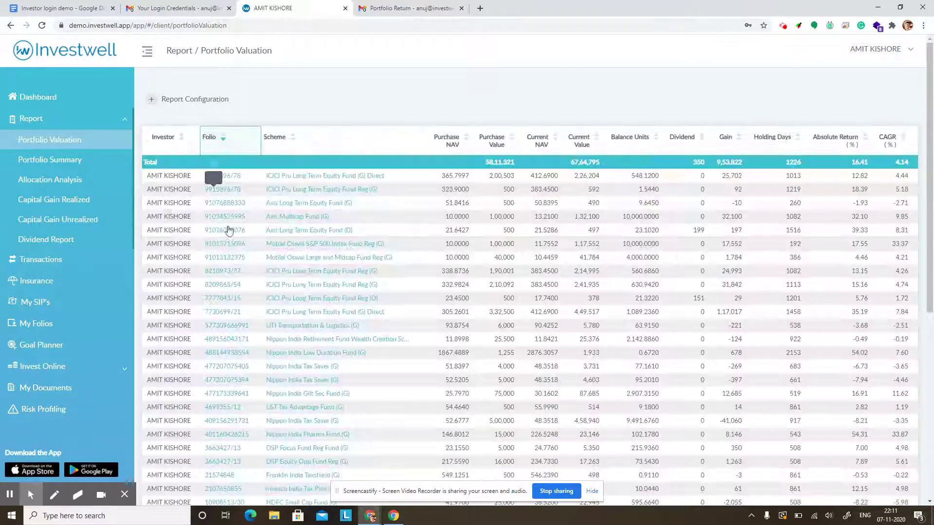
Open Axis Multicap Fund (G), highlight its name and launch date, and show the 5Y NAV chart
click(297, 222)
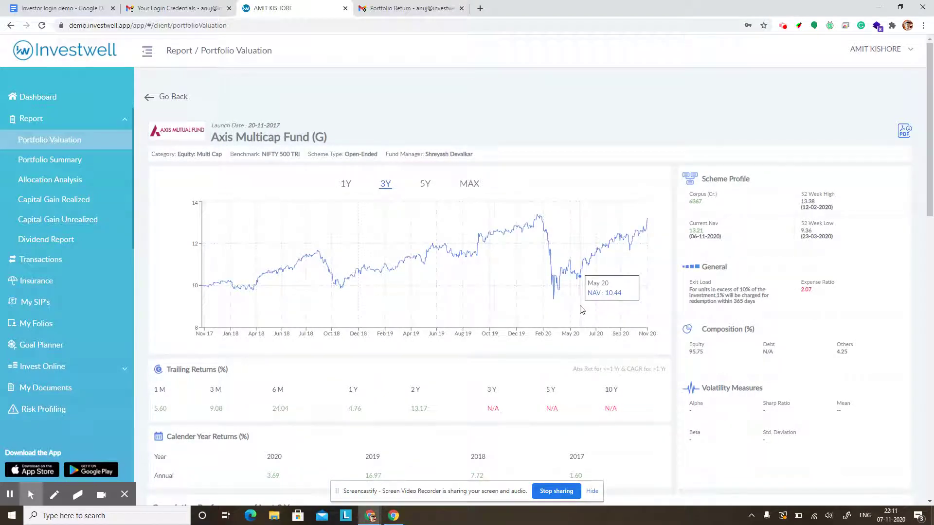
drag(213, 138, 268, 126)
click(239, 125)
click(268, 126)
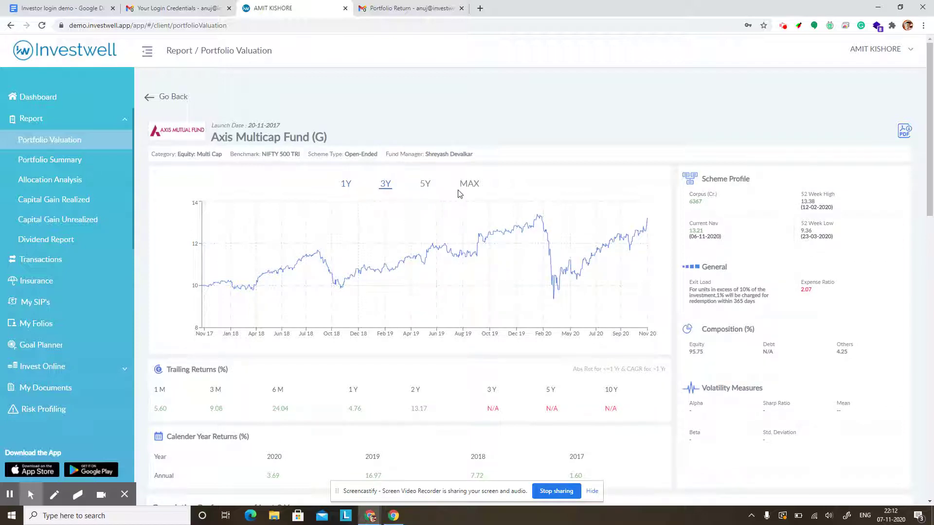
click(425, 187)
Scroll down the Axis Multicap Fund page and expand the full Top Holdings list
scroll(850, 284, down, 5)
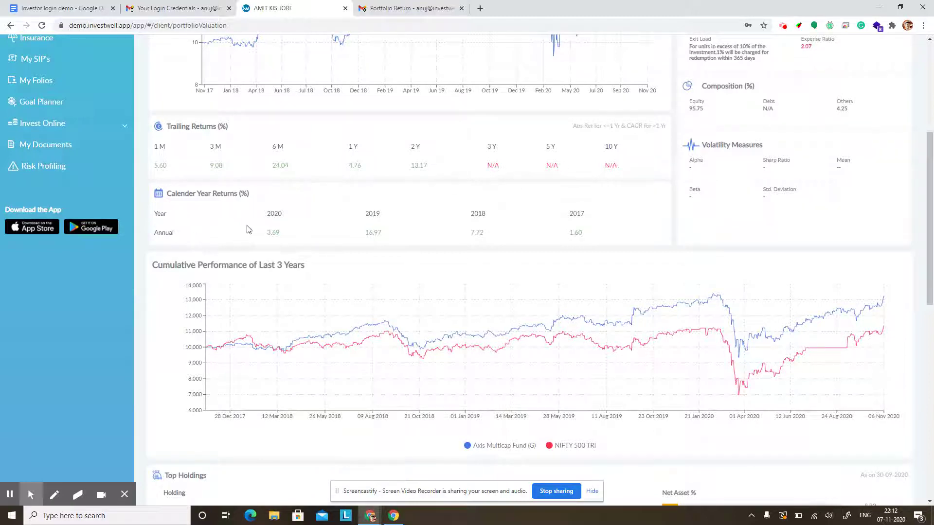
scroll(402, 240, down, 3)
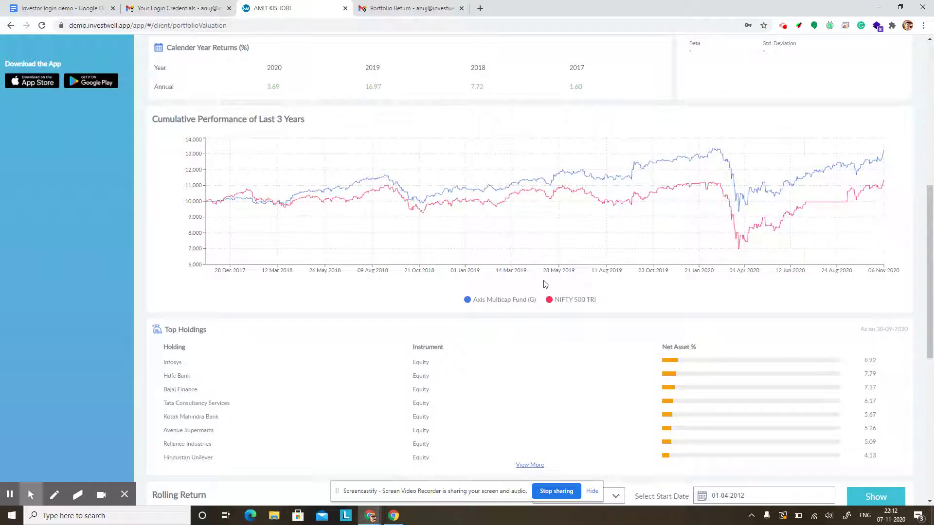
scroll(527, 296, down, 3)
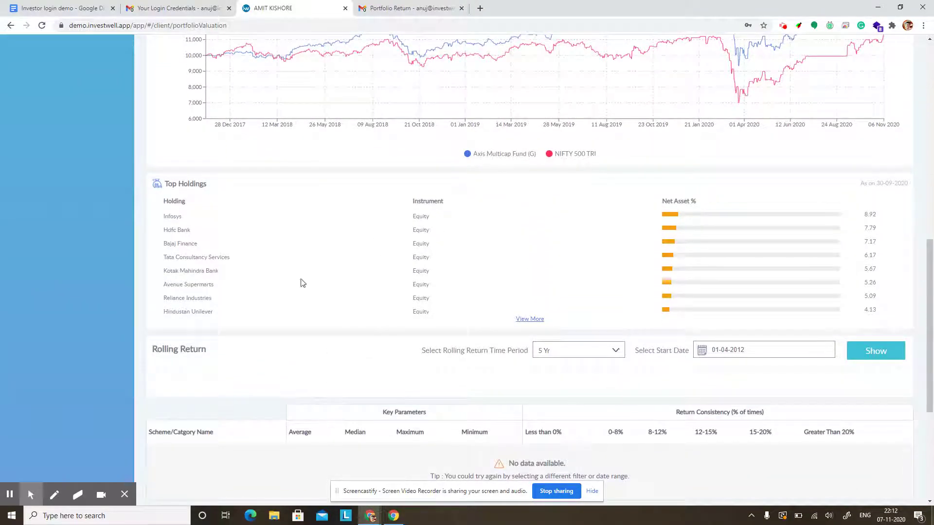
click(527, 319)
Browse the expanded holdings, then go back to the full Portfolio Valuation report
scroll(525, 306, down, 3)
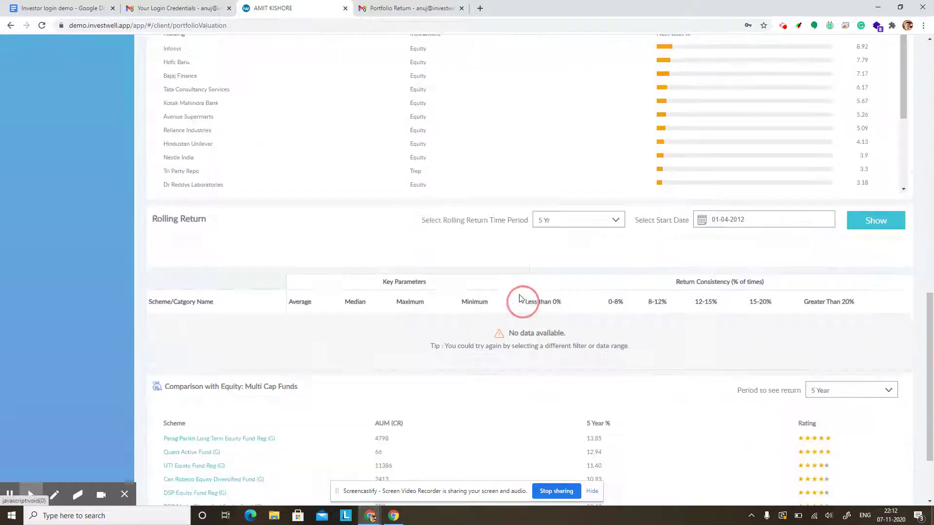
scroll(517, 319, down, 1)
scroll(517, 318, up, 4)
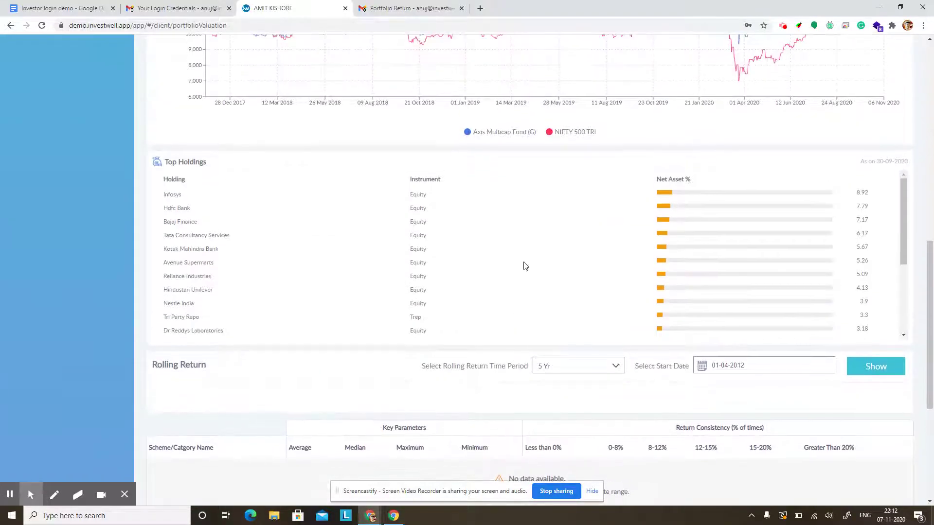
scroll(524, 265, down, 3)
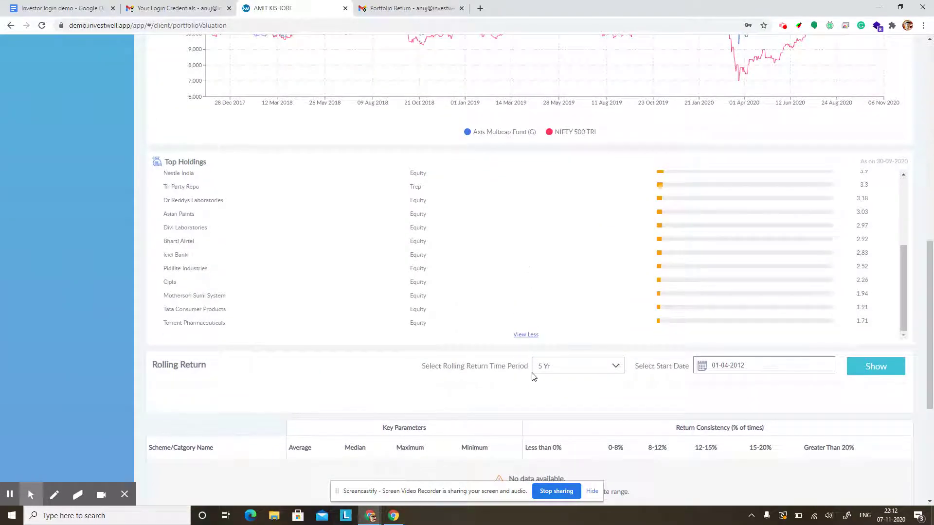
scroll(533, 377, down, 5)
scroll(534, 383, up, 3)
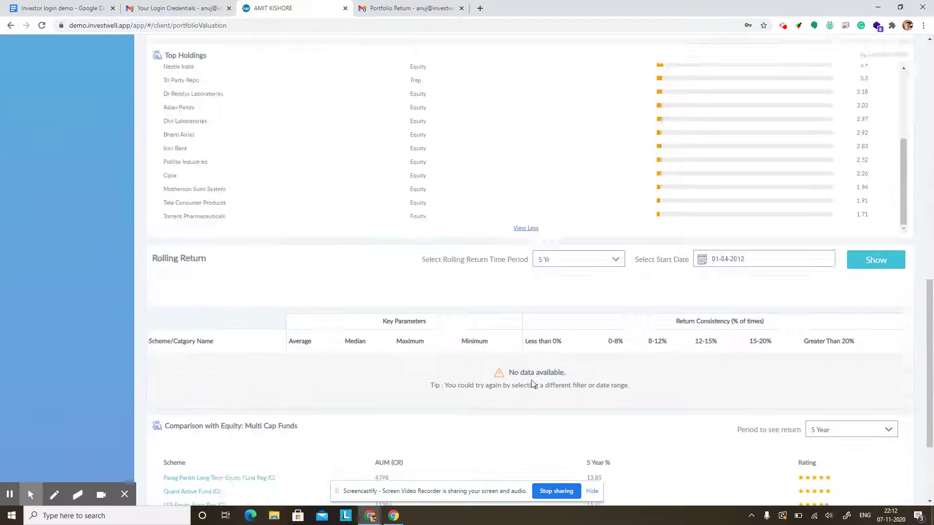
scroll(534, 385, up, 10)
click(166, 95)
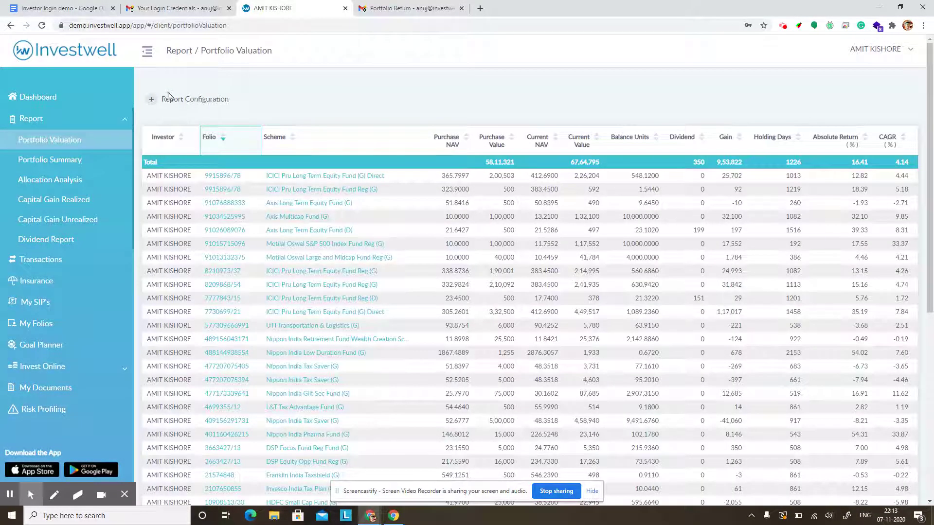
Open the Axis Long Term Equity Fund (G) scheme page and download its factsheet_22767.pdf
click(236, 208)
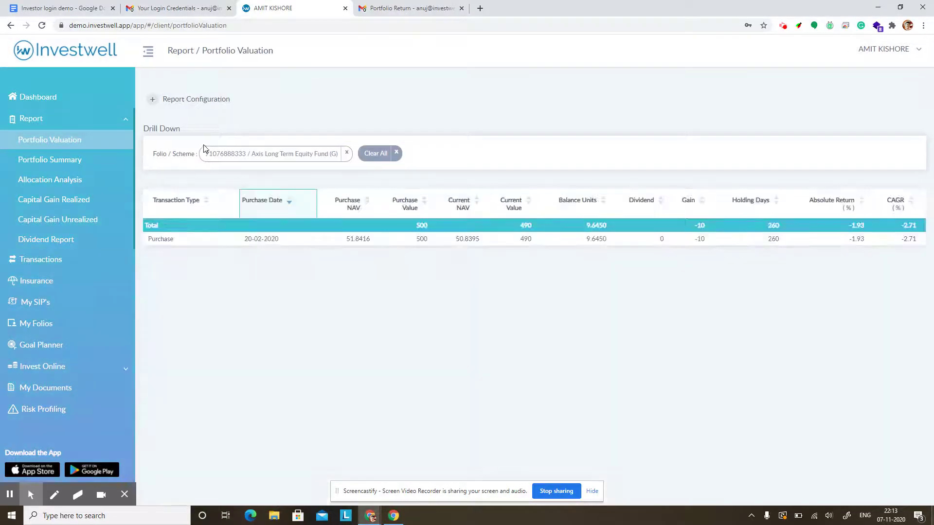
click(347, 153)
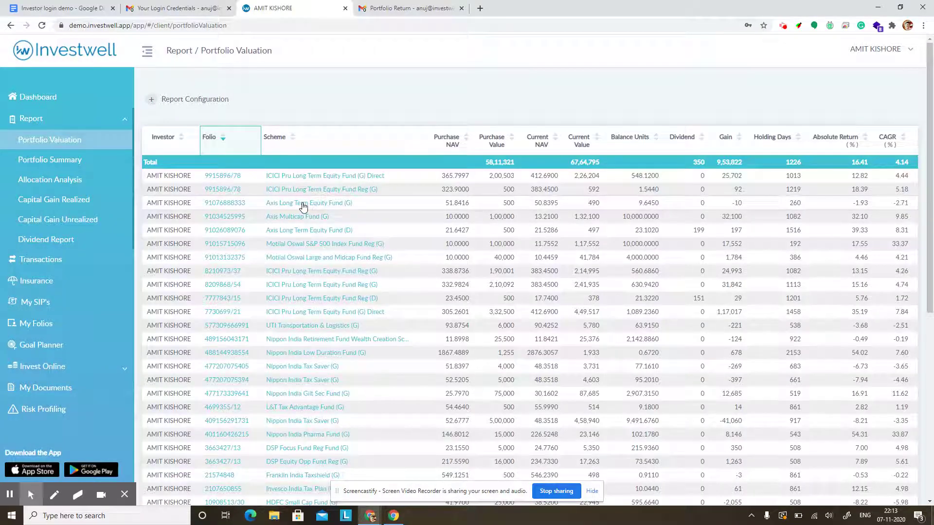
click(302, 203)
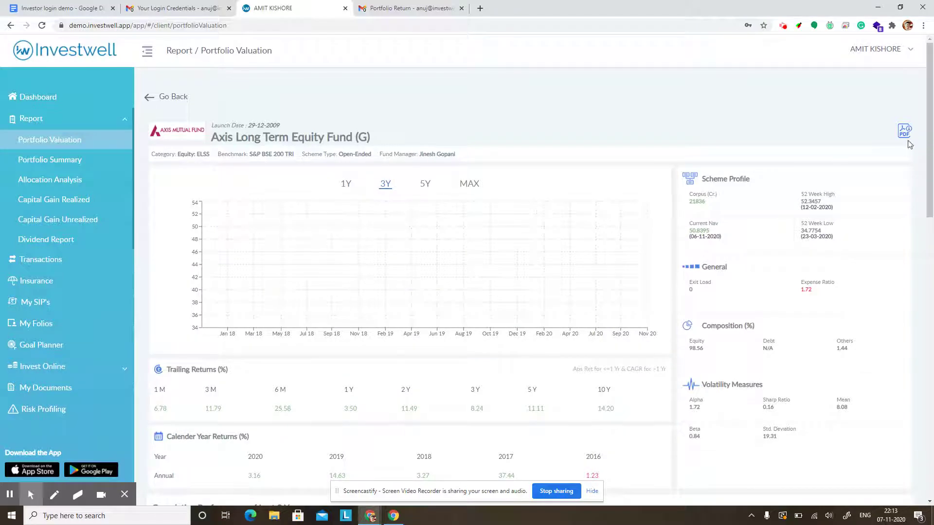
scroll(890, 202, down, 3)
scroll(890, 202, up, 3)
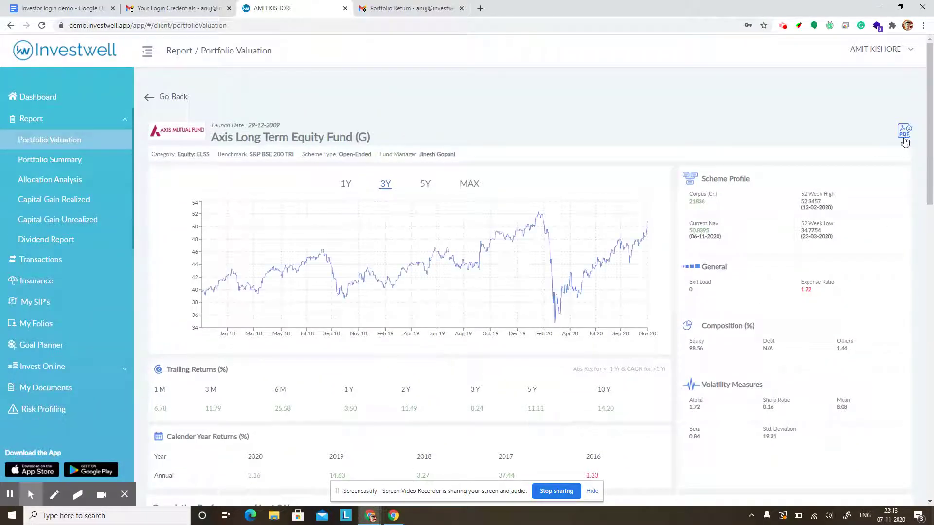
click(904, 134)
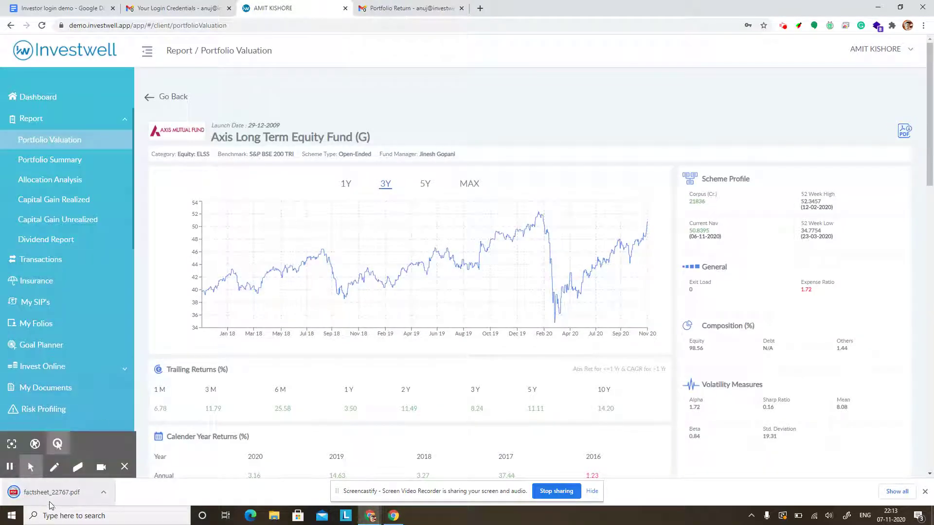
Open factsheet_22767.pdf from the download bar and zoom in twice
click(49, 492)
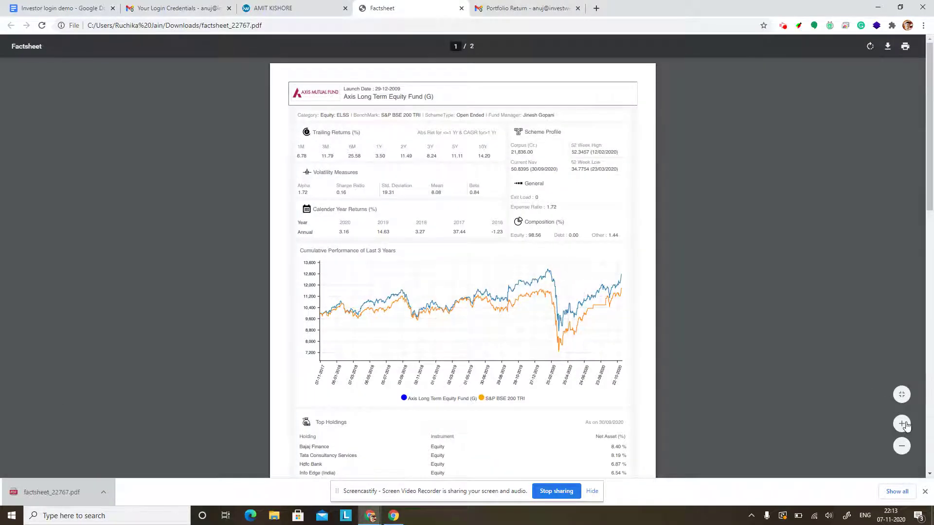
click(906, 452)
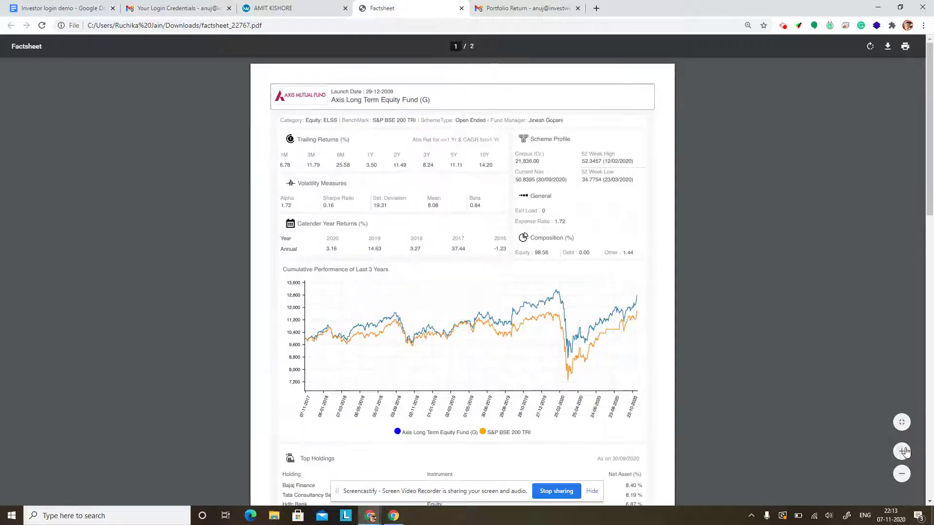
click(905, 453)
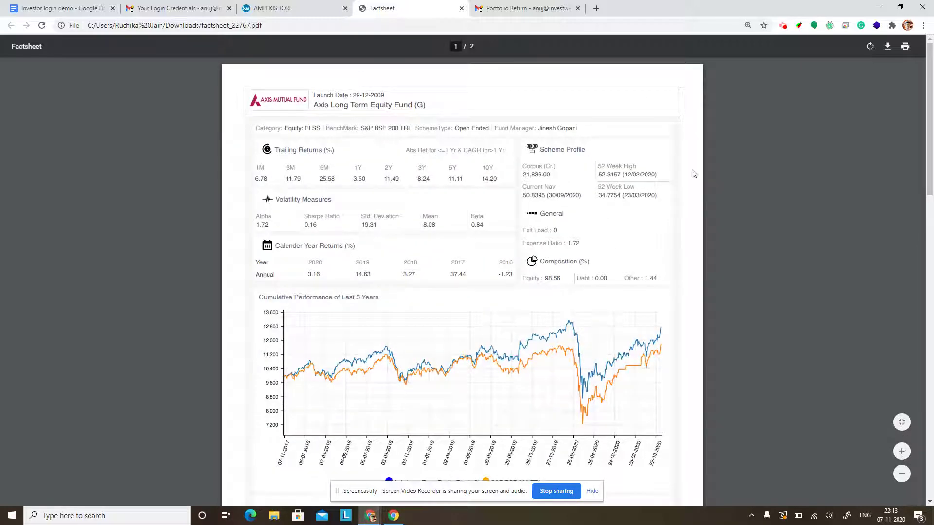
Read through both factsheet pages, then close the PDF to return to Investwell
scroll(681, 273, down, 5)
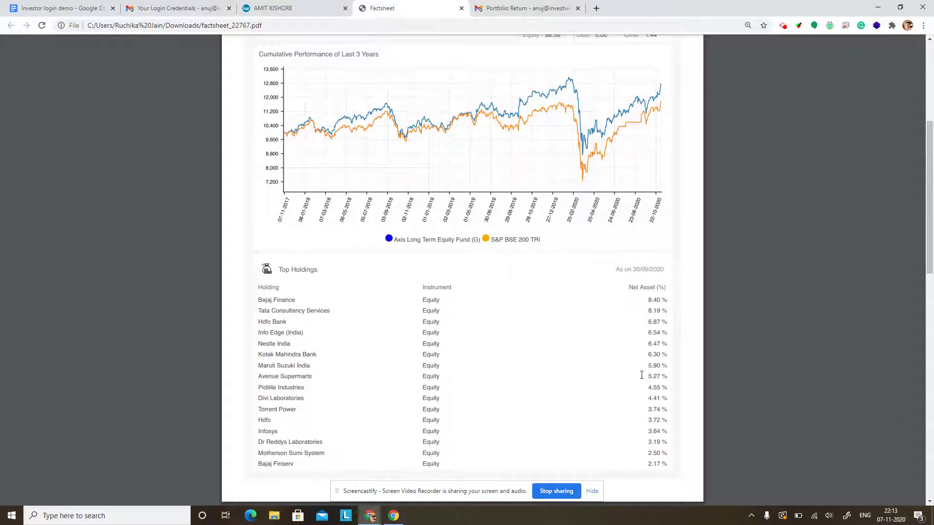
scroll(500, 167, up, 1)
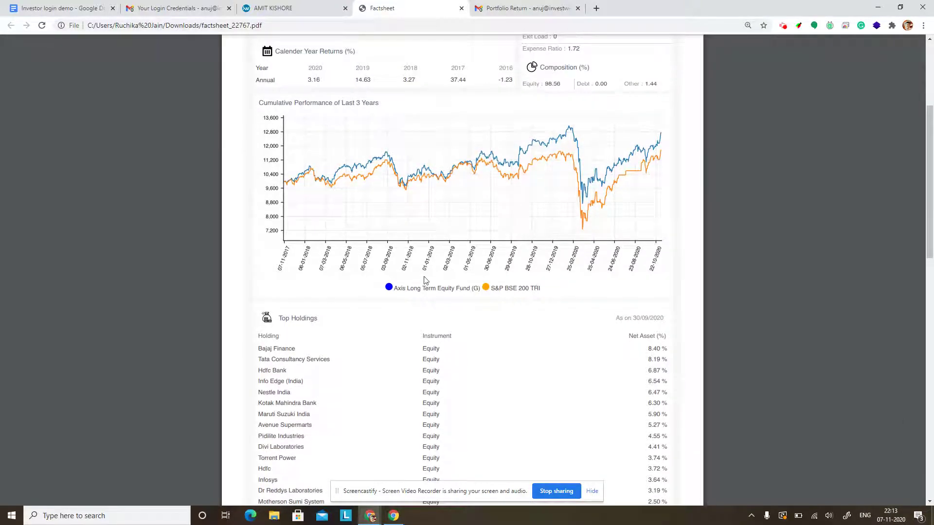
scroll(384, 307, down, 3)
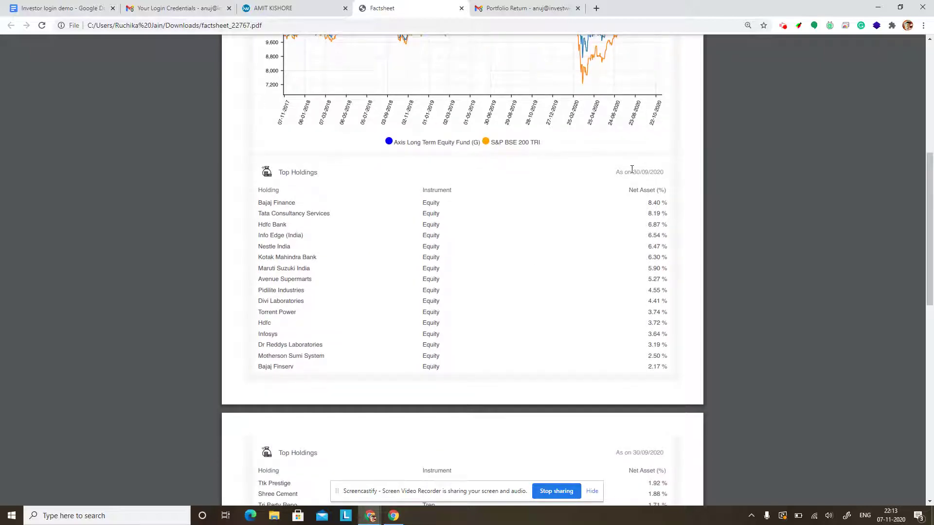
scroll(635, 292, down, 7)
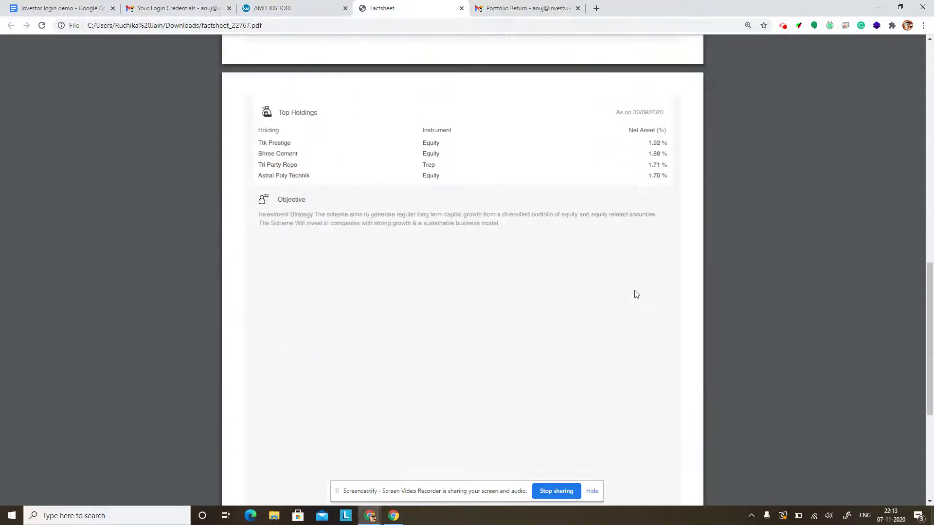
scroll(636, 293, up, 15)
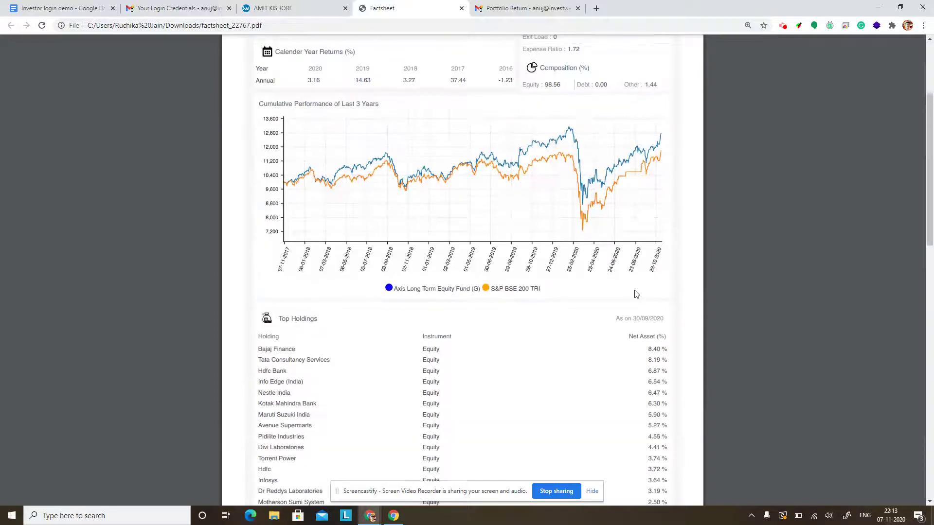
scroll(635, 294, up, 1)
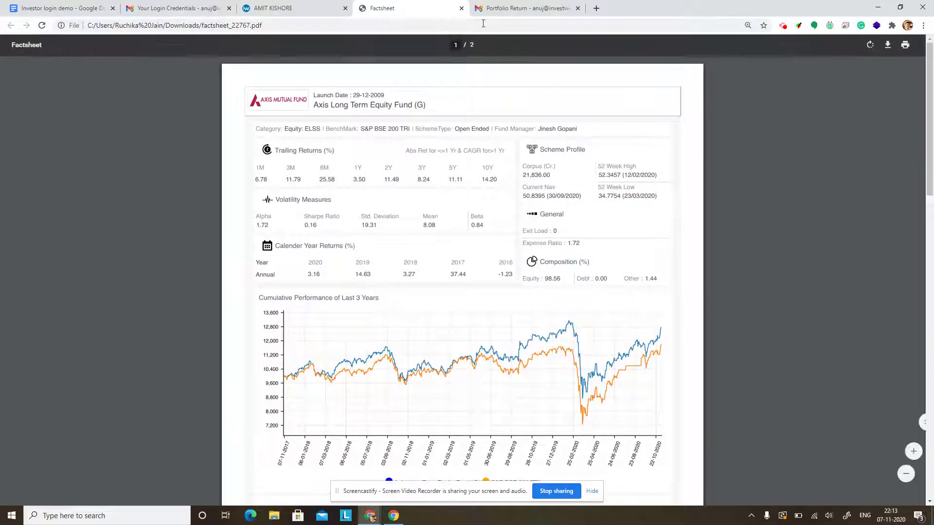
click(461, 8)
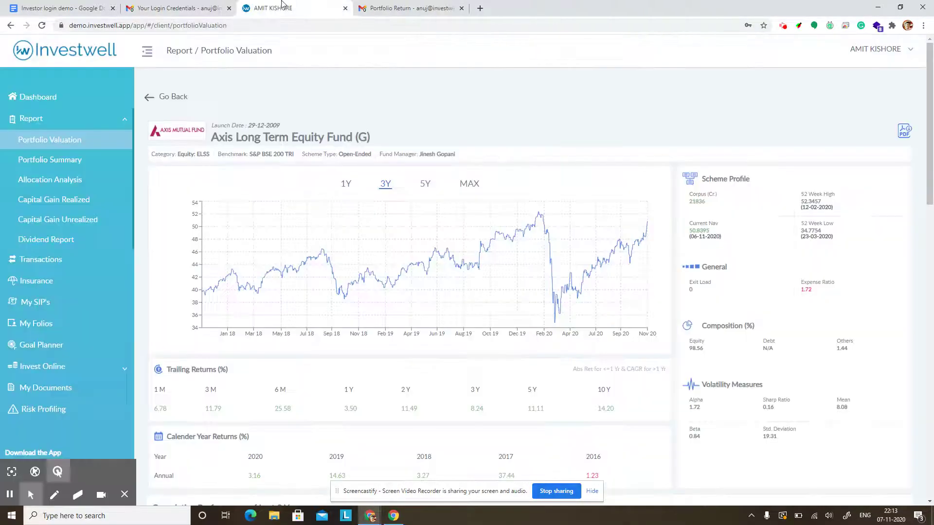
Regroup the Portfolio Valuation report by investor, then set its View Type to PDF
click(161, 97)
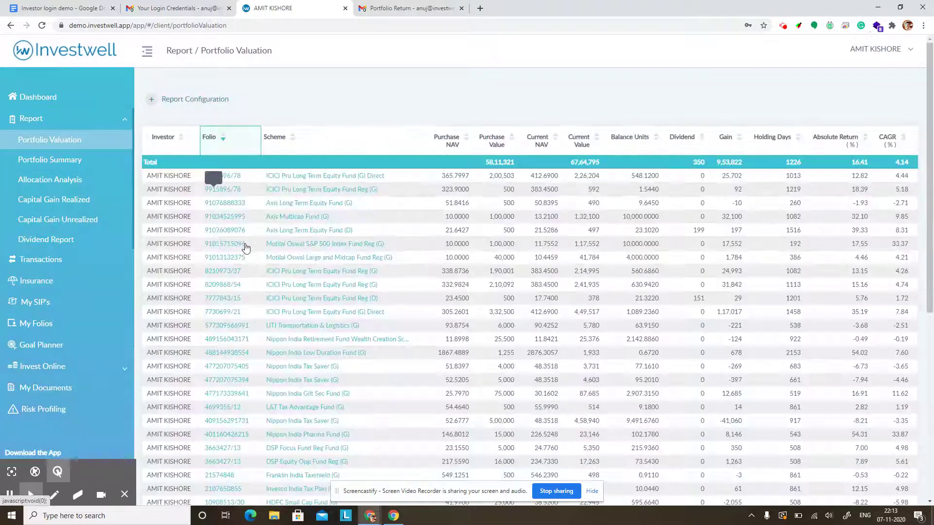
click(184, 99)
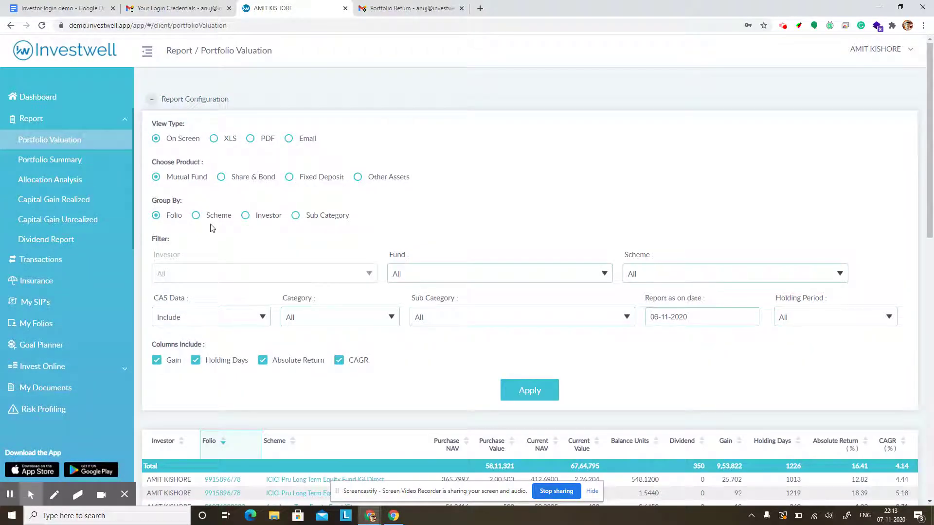
click(251, 218)
click(545, 396)
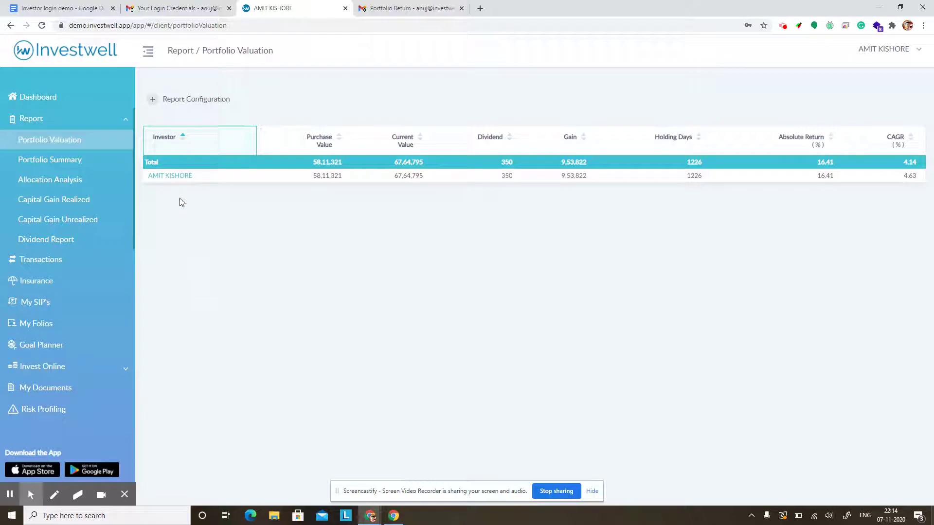
click(214, 99)
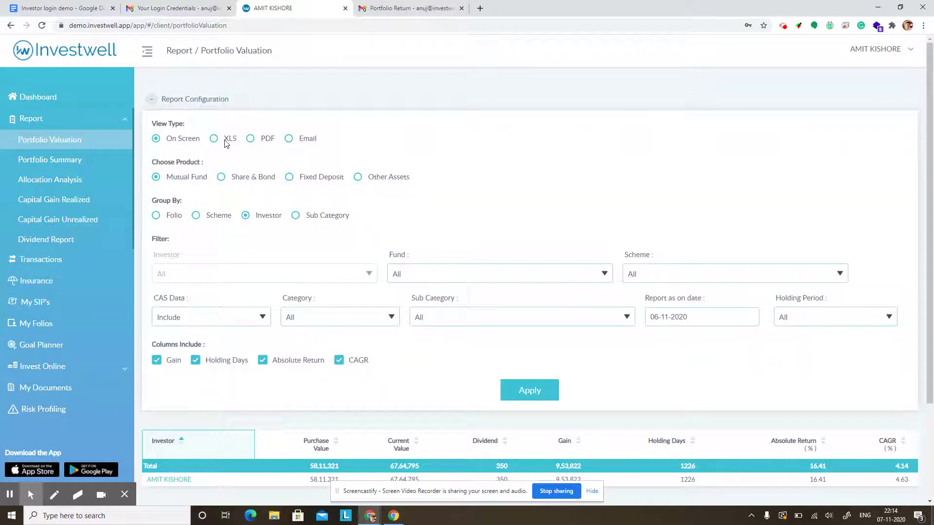
click(251, 139)
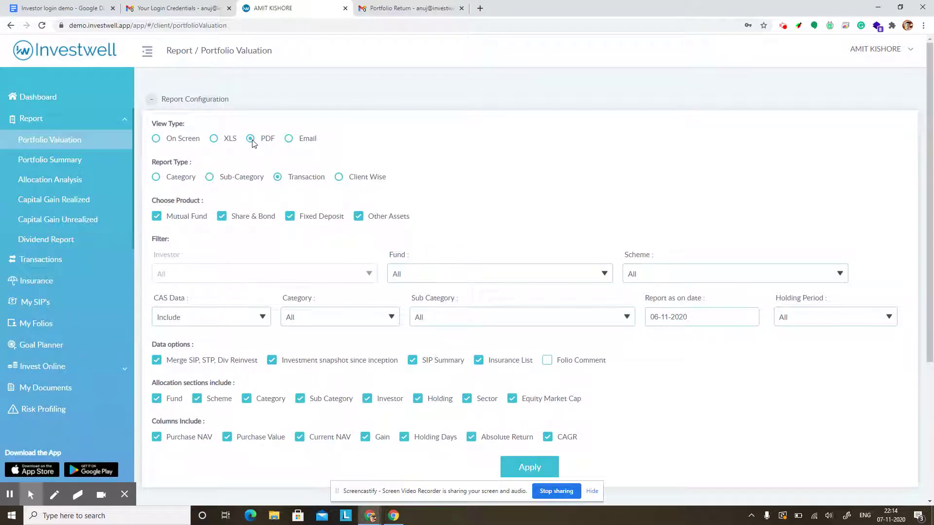
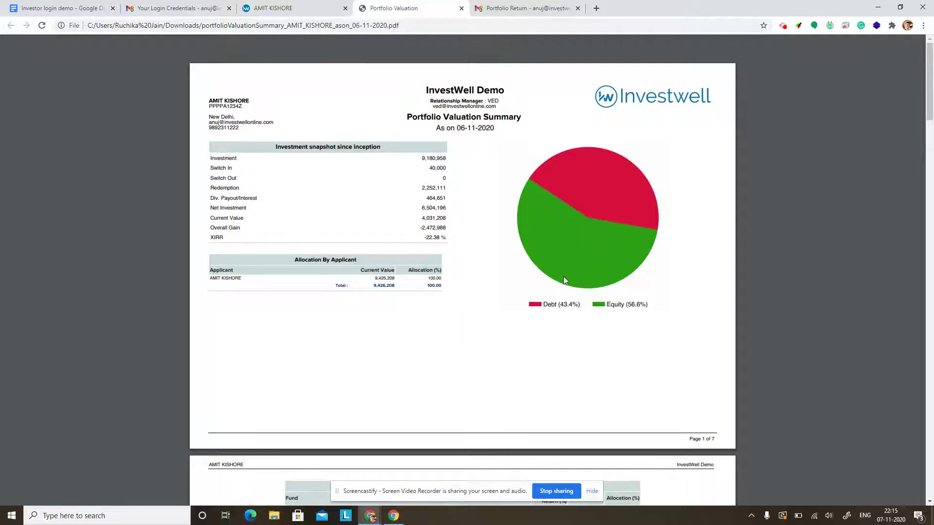
Zoom in twice on the portfolio valuation PDF and page down through its seven pages
scroll(563, 276, down, 2)
scroll(478, 249, down, 2)
scroll(477, 250, down, 4)
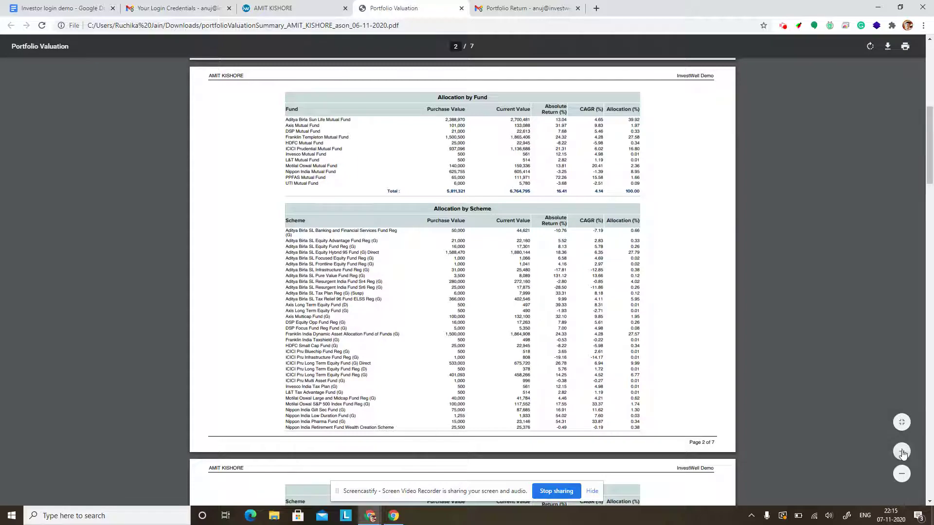
click(900, 451)
click(899, 451)
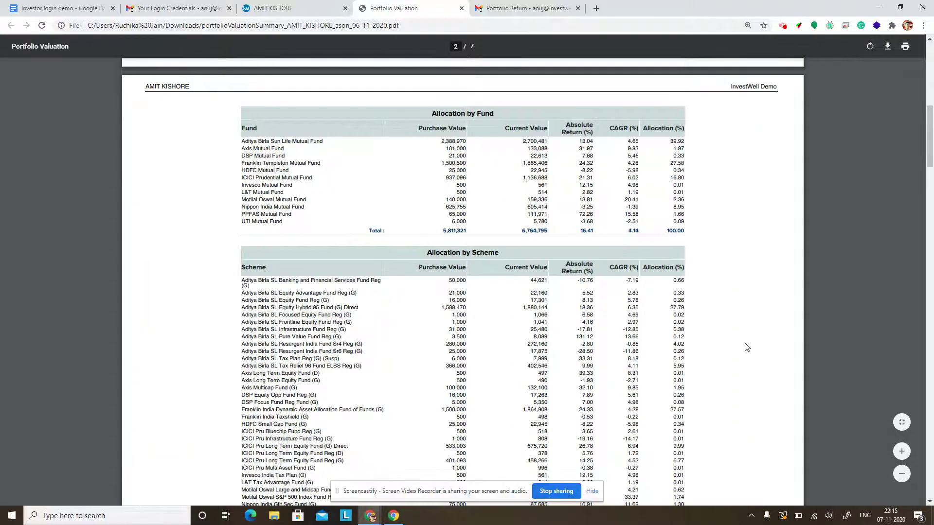
scroll(329, 377, down, 8)
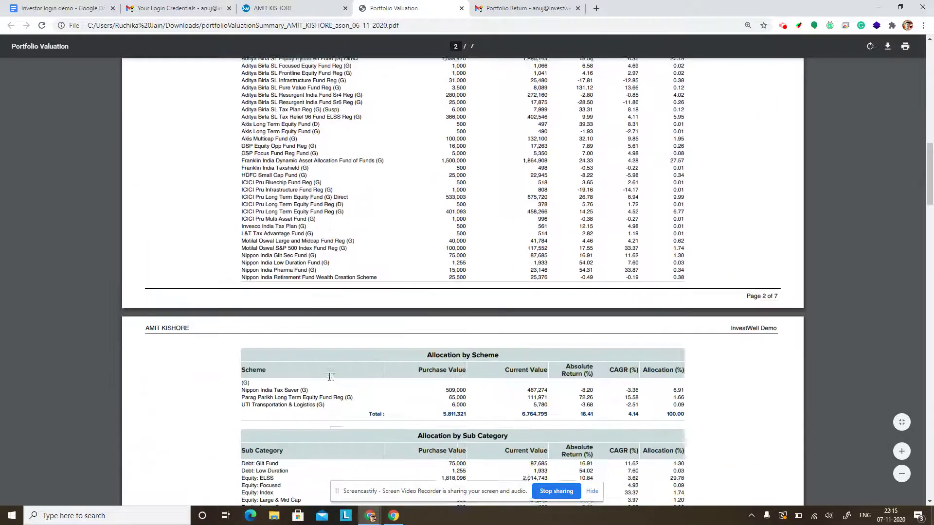
scroll(329, 377, down, 4)
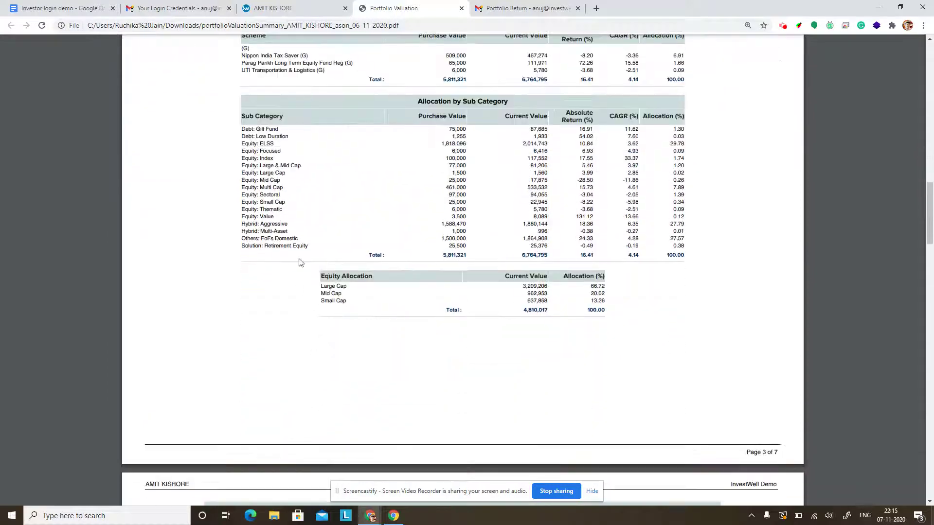
scroll(271, 236, down, 7)
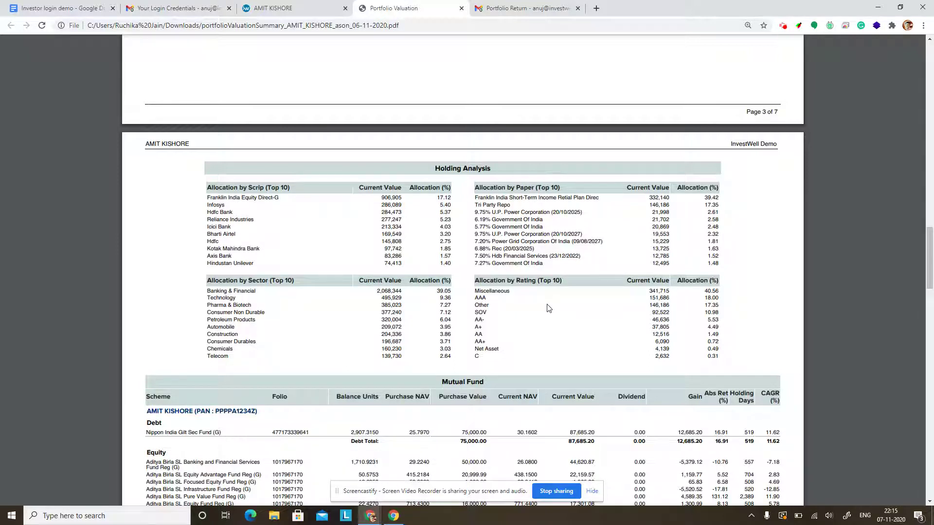
scroll(515, 339, down, 3)
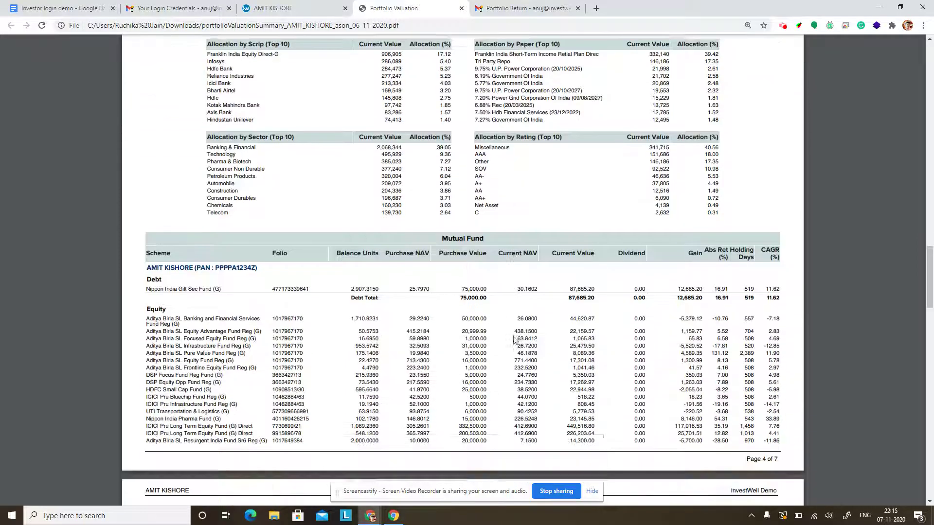
scroll(514, 339, down, 1)
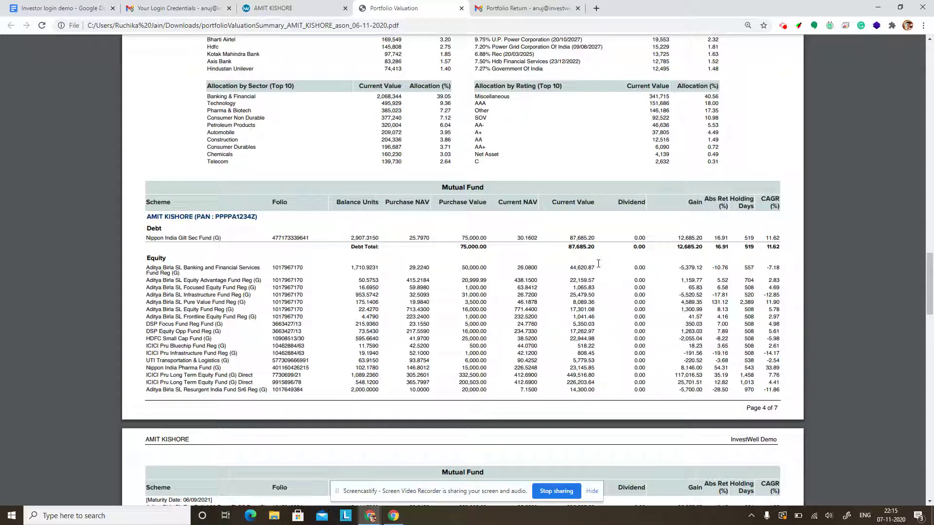
scroll(672, 320, down, 3)
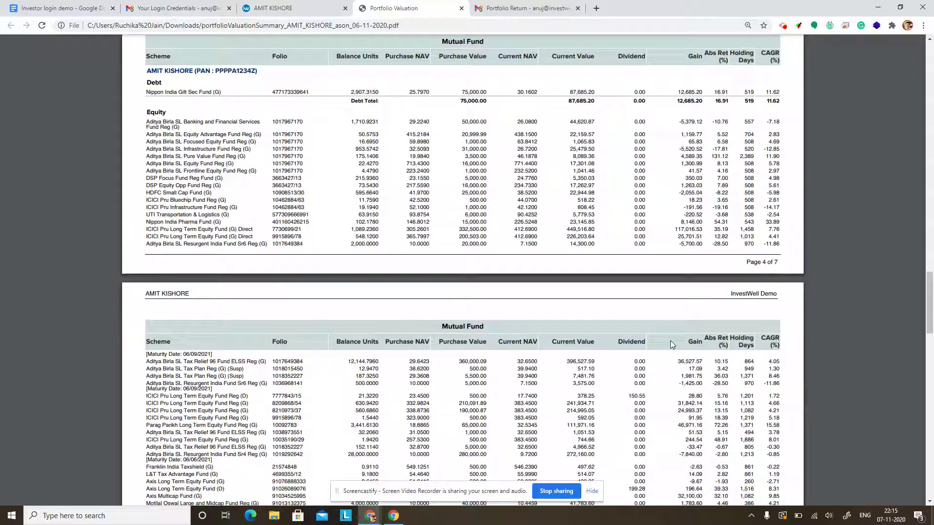
Scroll to the last pages, return to the top, and close the Portfolio Valuation PDF
scroll(490, 99, up, 1)
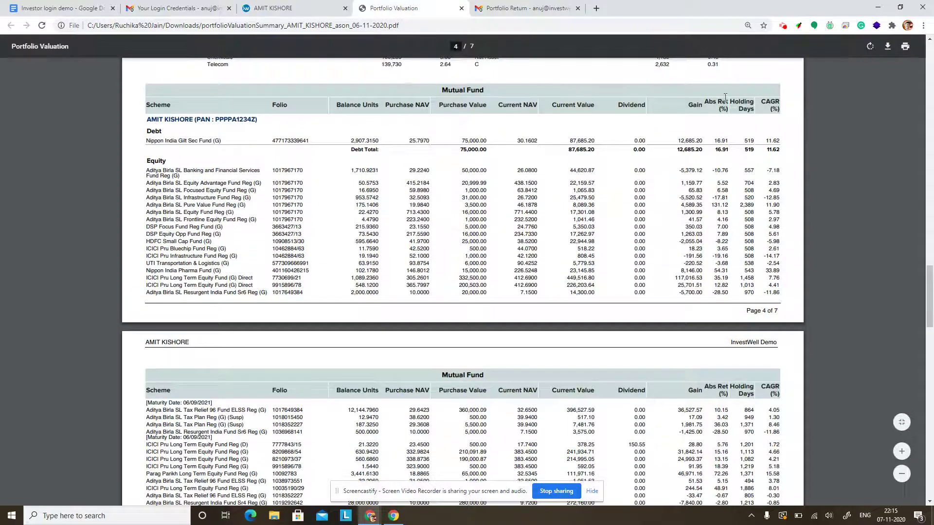
scroll(659, 258, down, 8)
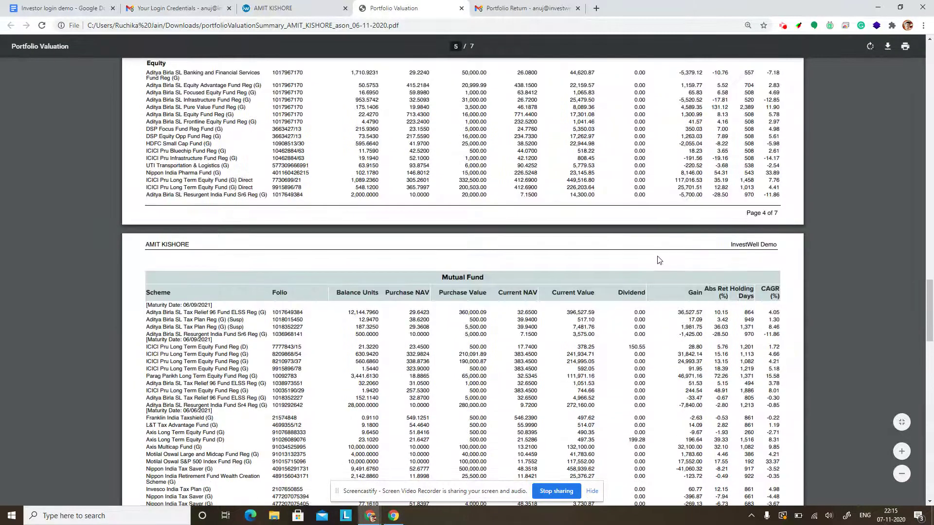
scroll(659, 260, down, 6)
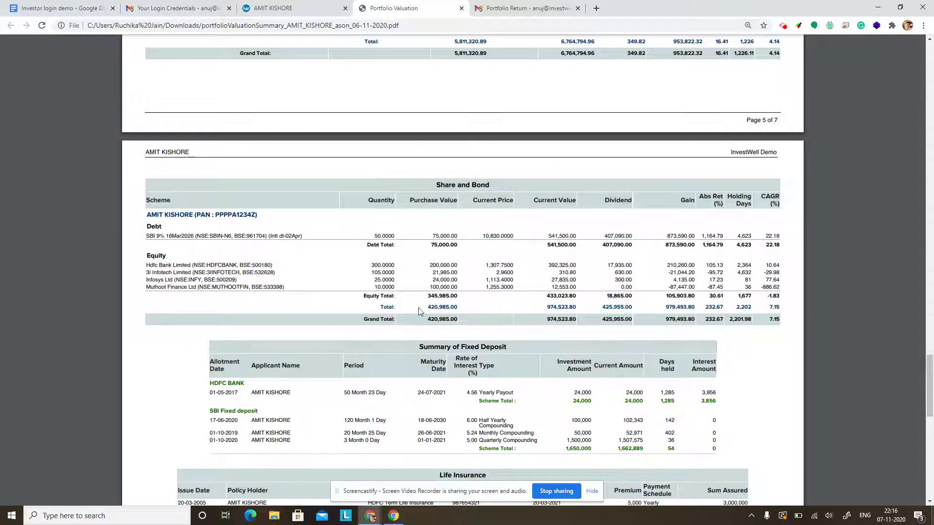
scroll(318, 311, down, 1)
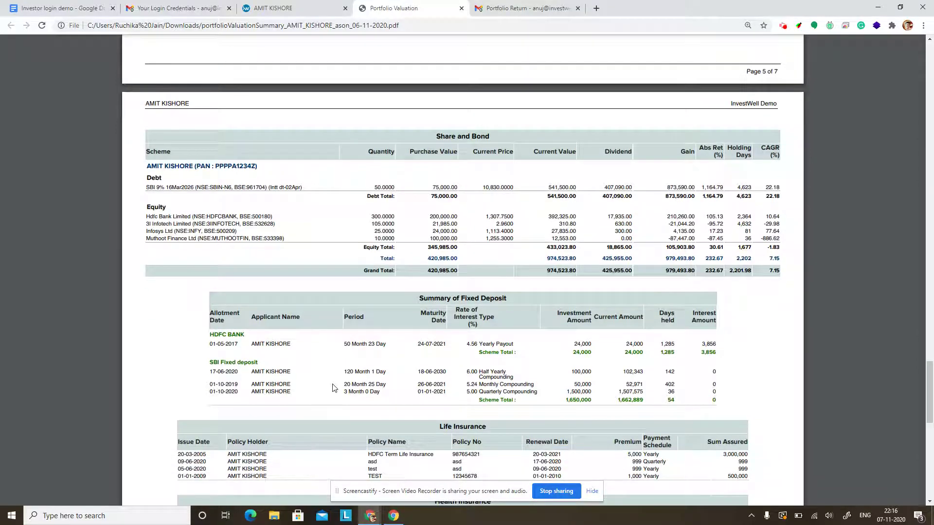
scroll(334, 387, down, 4)
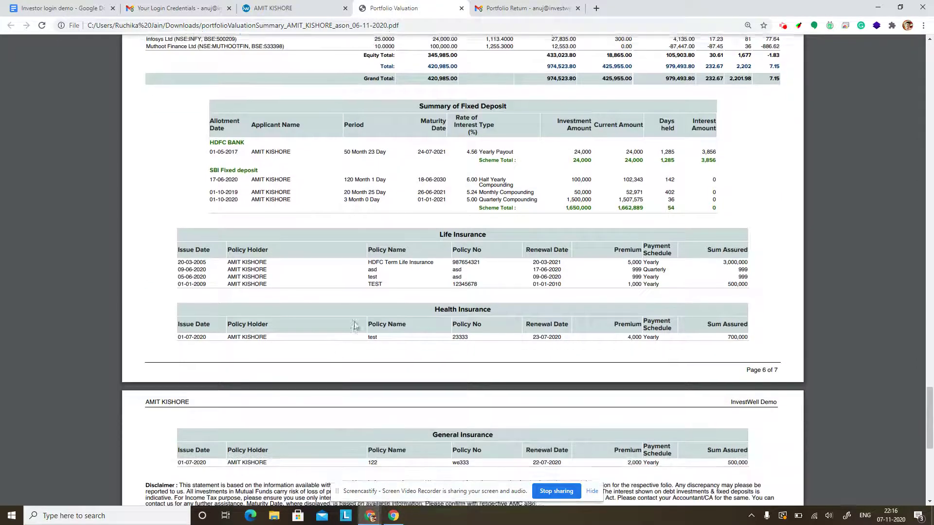
scroll(371, 350, down, 5)
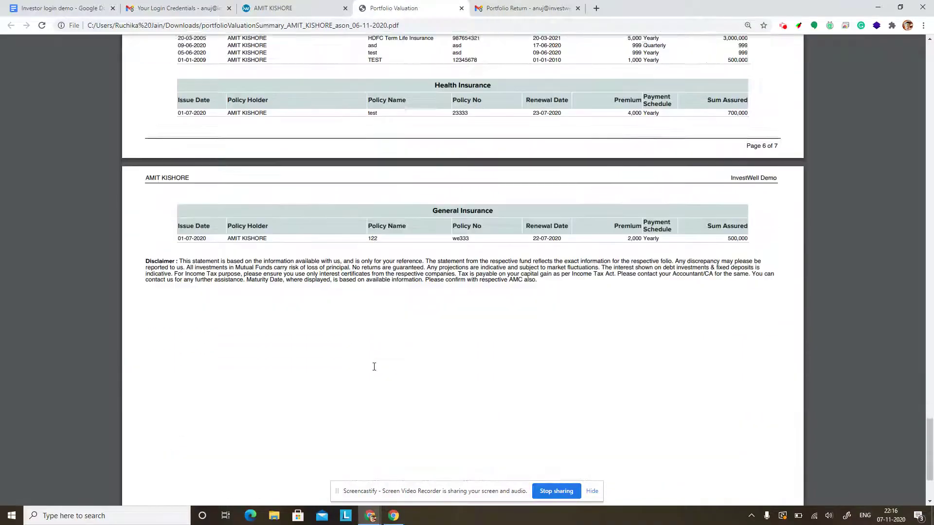
scroll(374, 366, up, 14)
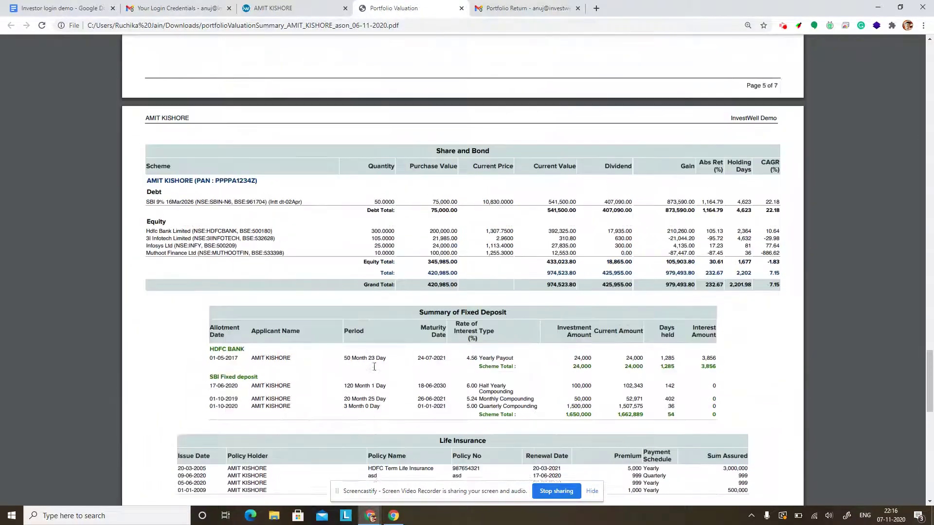
scroll(373, 366, up, 20)
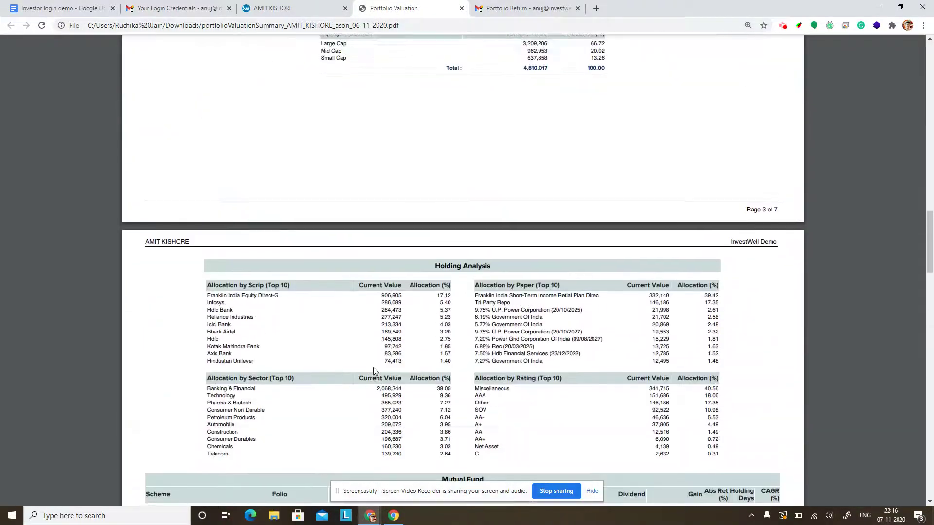
scroll(375, 372, up, 20)
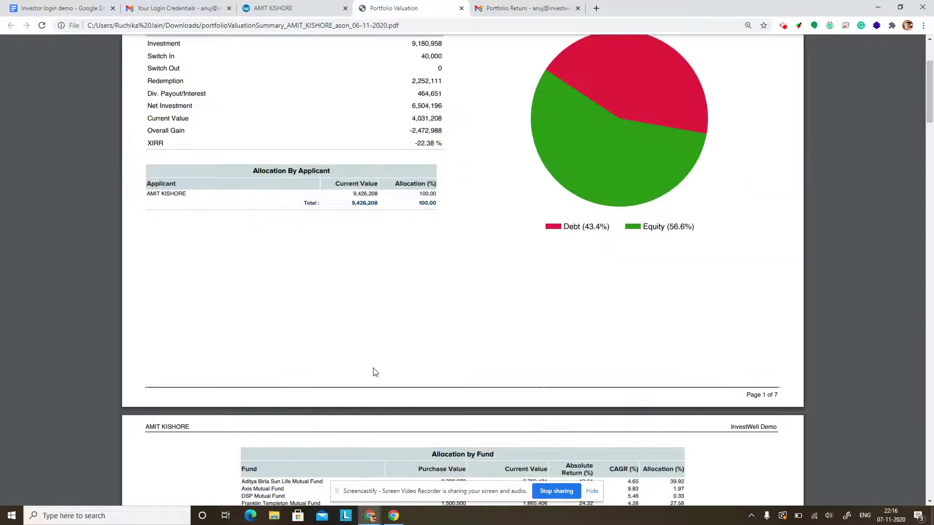
click(461, 8)
Choose Email as the report's view type and bring up the 'Portfolio Return' email in Gmail
click(289, 139)
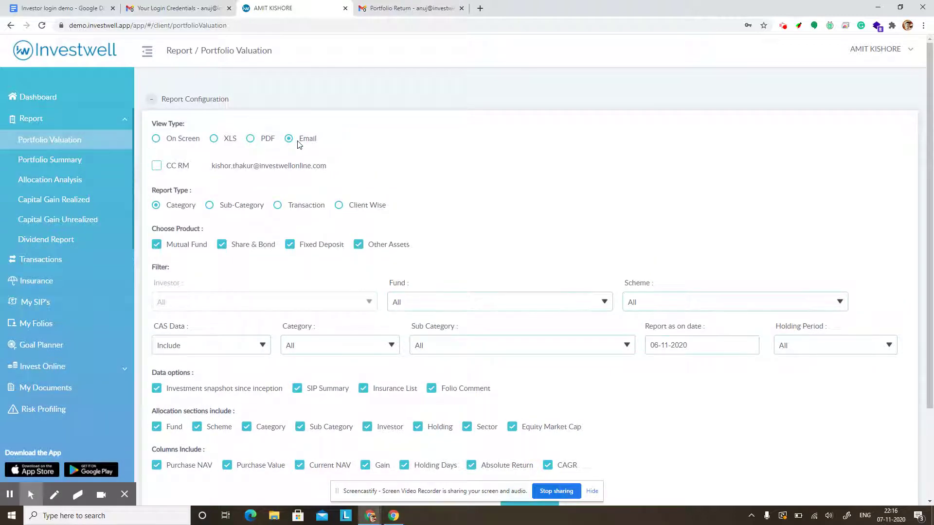
scroll(530, 454, down, 1)
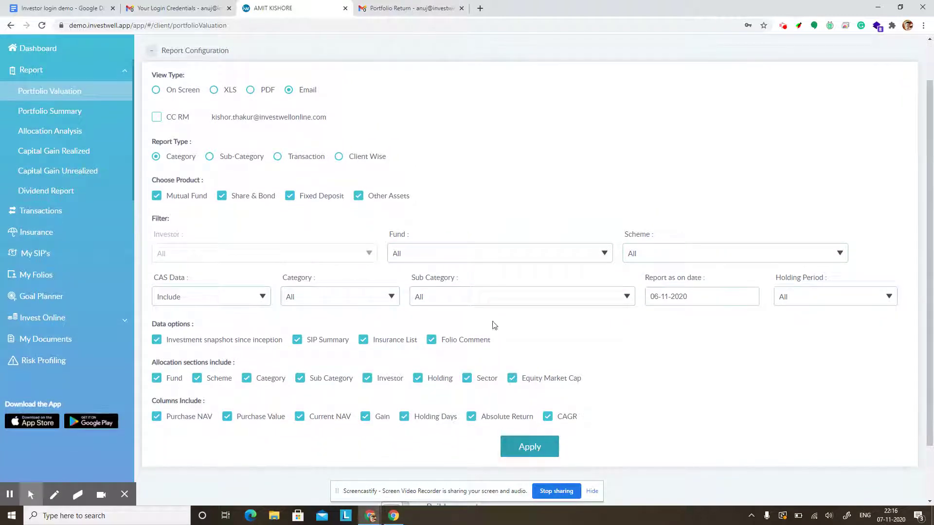
click(398, 4)
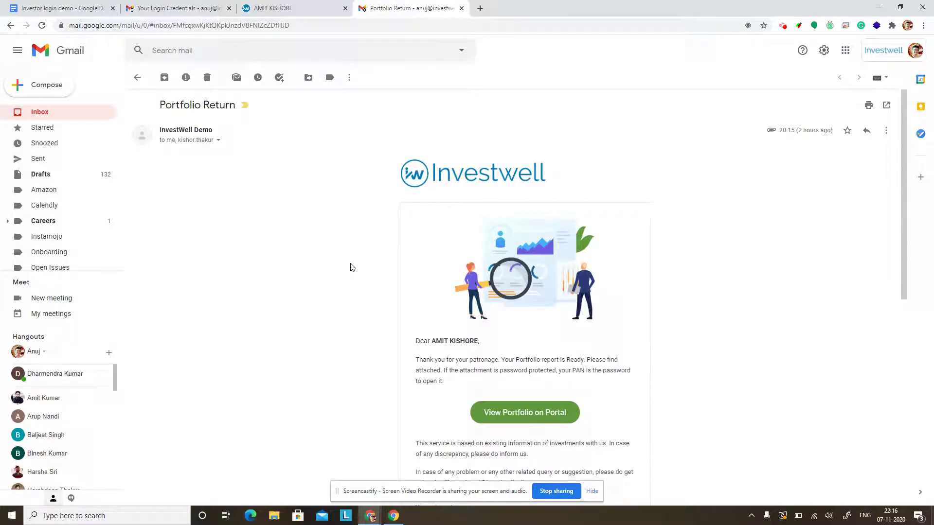
Preview the email's attached portfolio valuation PDF, close it, and go back to Investwell
scroll(353, 266, down, 5)
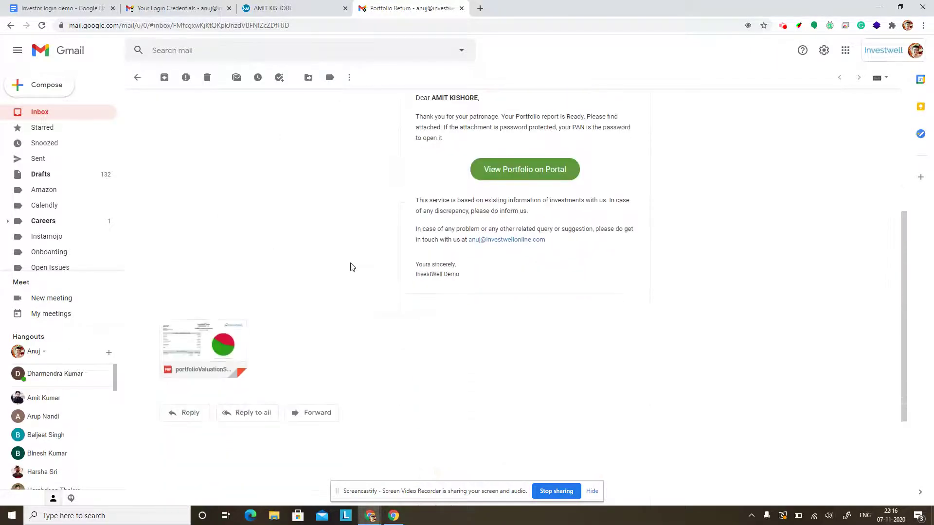
click(198, 344)
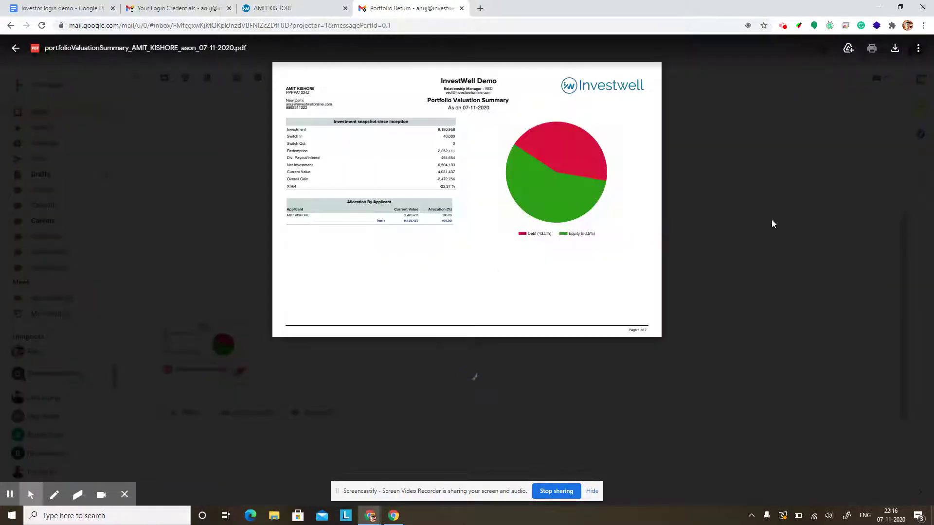
click(773, 224)
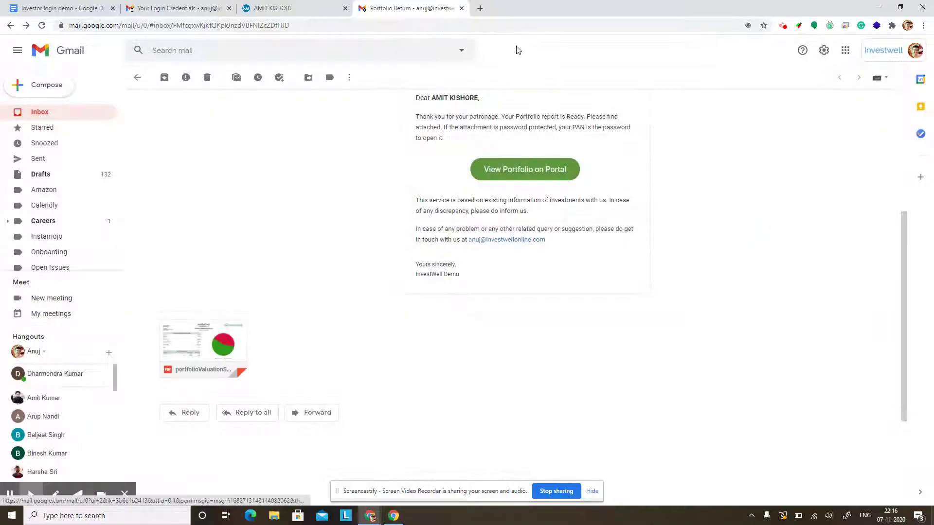
click(327, 5)
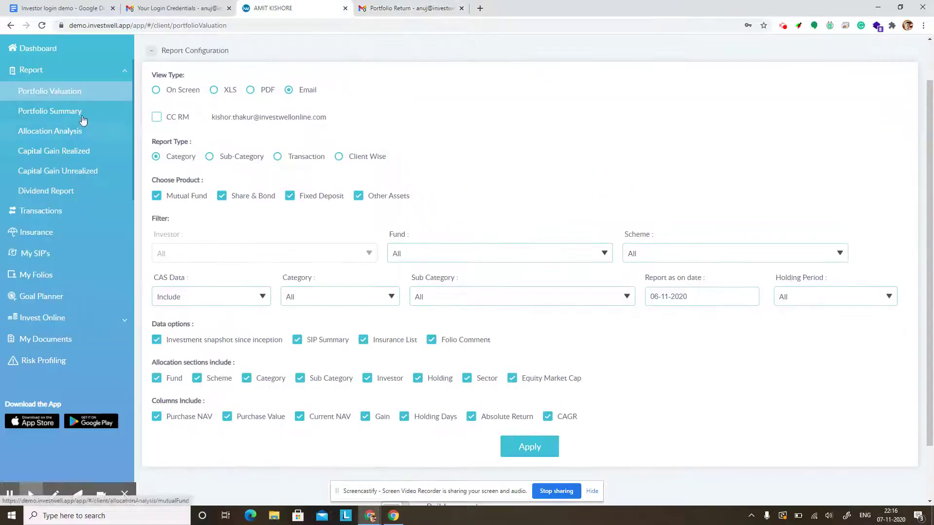
Output the Portfolio Valuation report as XLS and open the downloaded PortfolioValuation file
scroll(205, 173, up, 1)
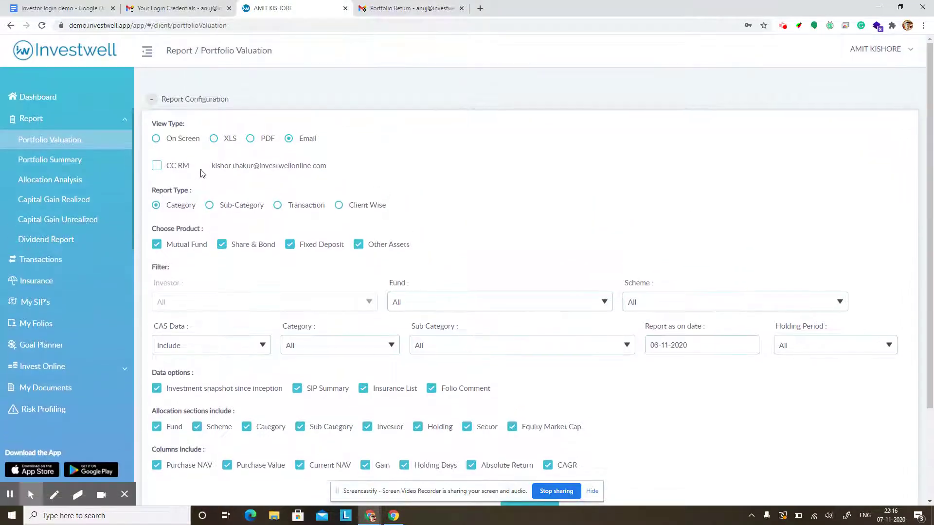
click(214, 140)
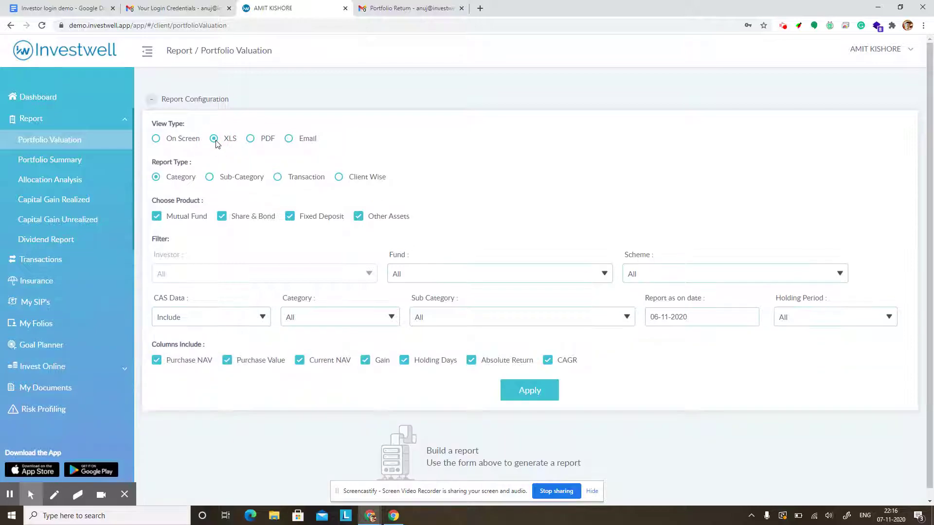
click(540, 398)
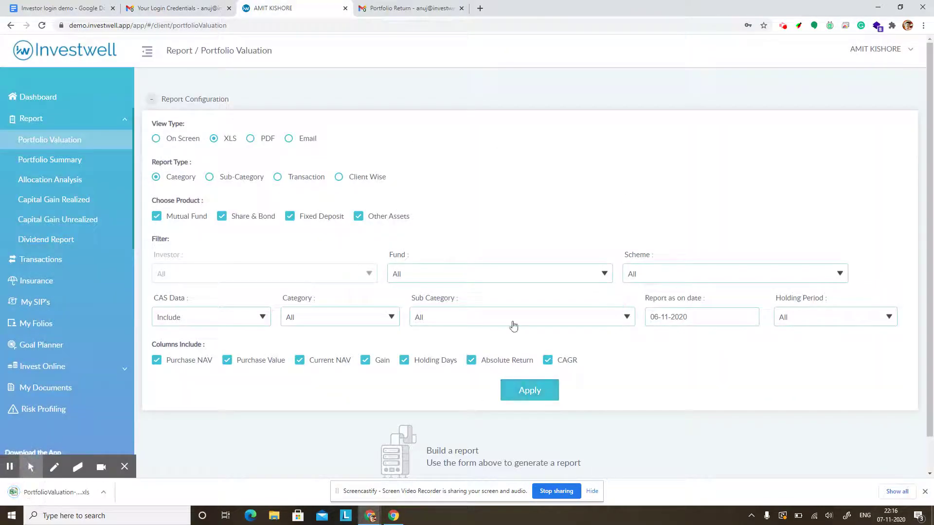
click(56, 494)
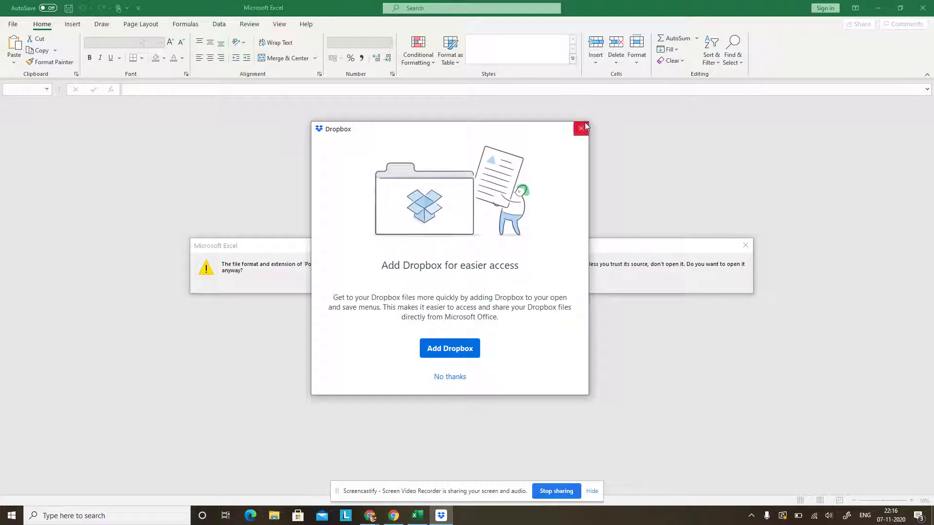
Dismiss the Dropbox offer, accept the format warning, and return to the Capital Gain Realized window
click(581, 128)
click(430, 290)
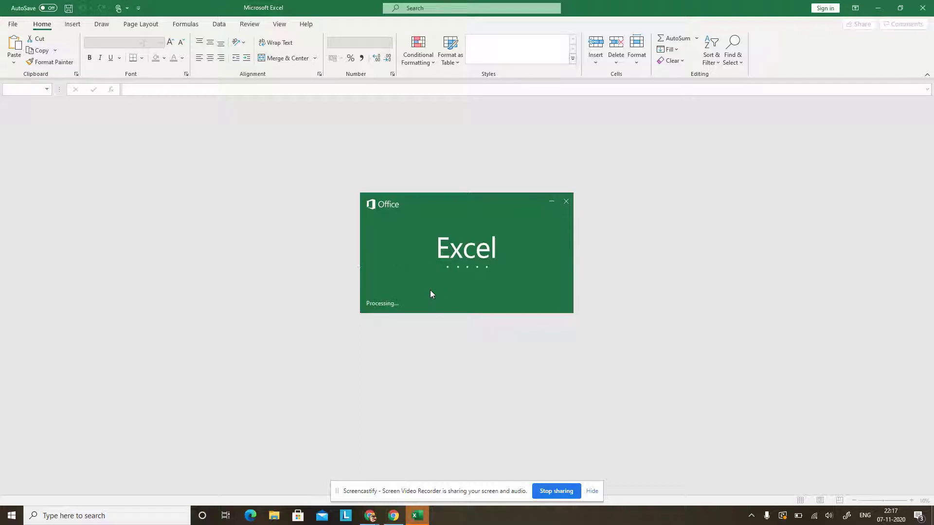
mouse_move(373, 519)
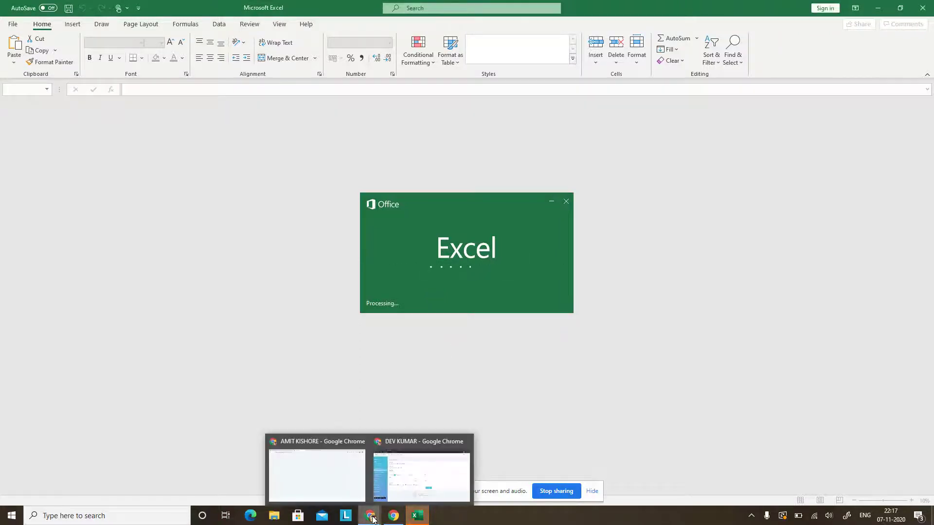
click(411, 469)
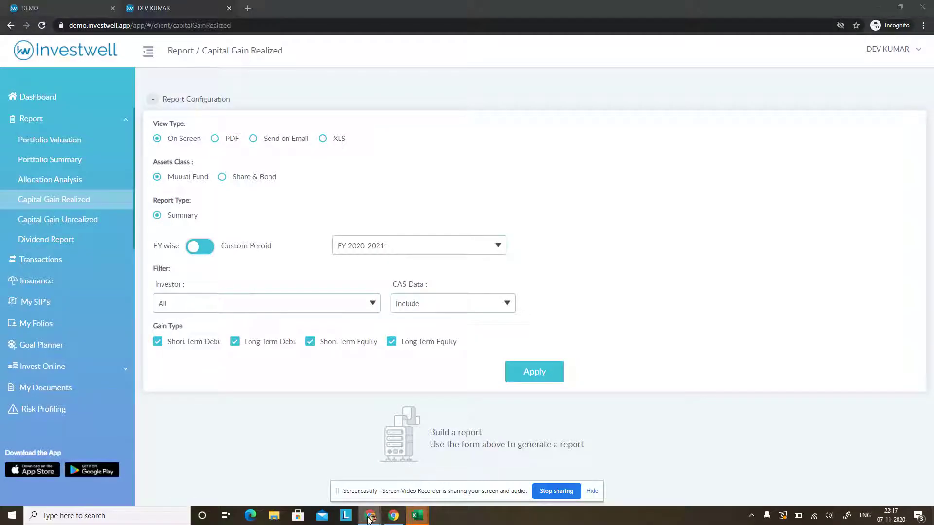
Switch to the other investor's window and open the Portfolio Summary report
click(316, 467)
click(96, 165)
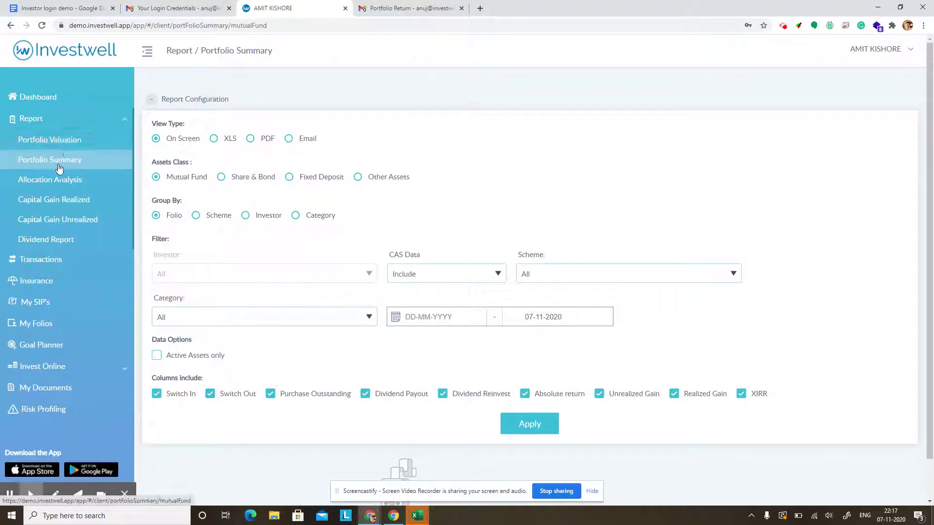
Generate the on-screen Portfolio Summary and highlight Balance Units 548 and Current Value 2,26,204
click(517, 424)
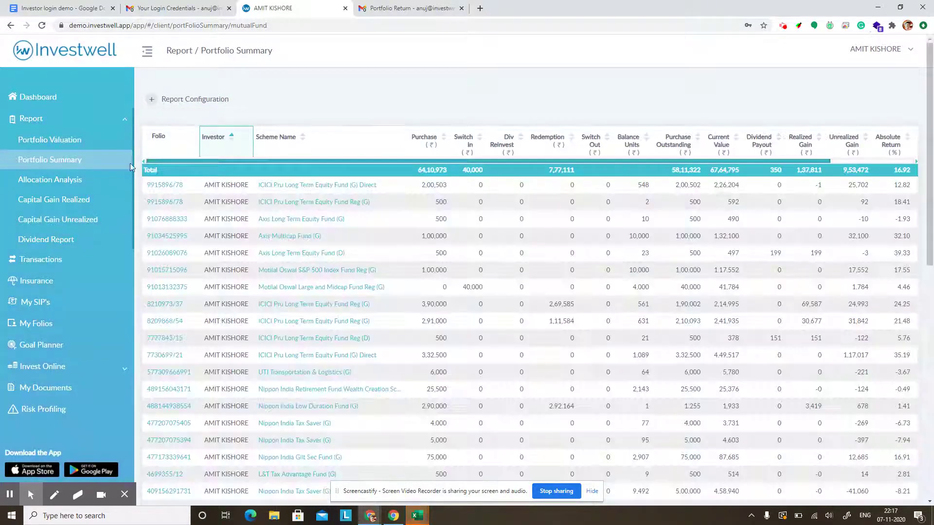
click(147, 50)
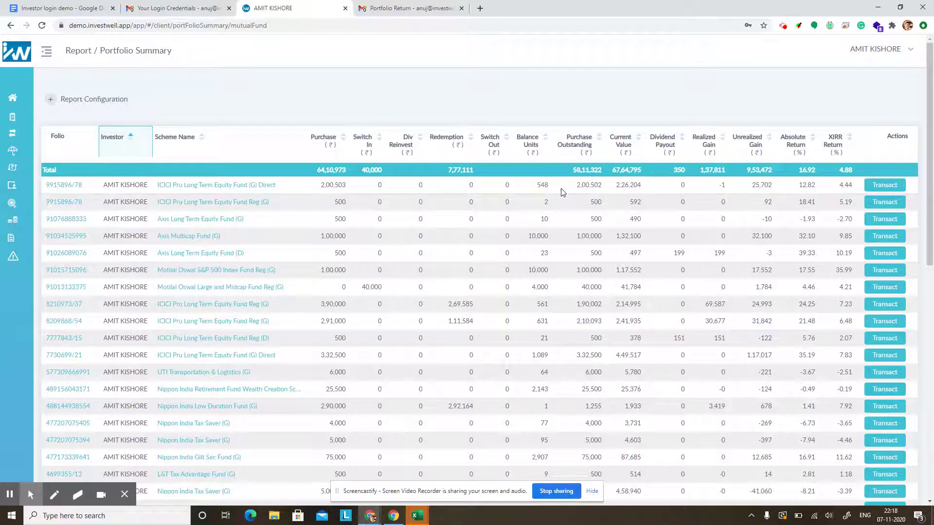
double_click(542, 185)
drag(615, 185, 641, 185)
click(641, 186)
click(46, 51)
Set the start date to 01-01-2020 and regenerate the summary, totalling current value 67,64,795
click(184, 101)
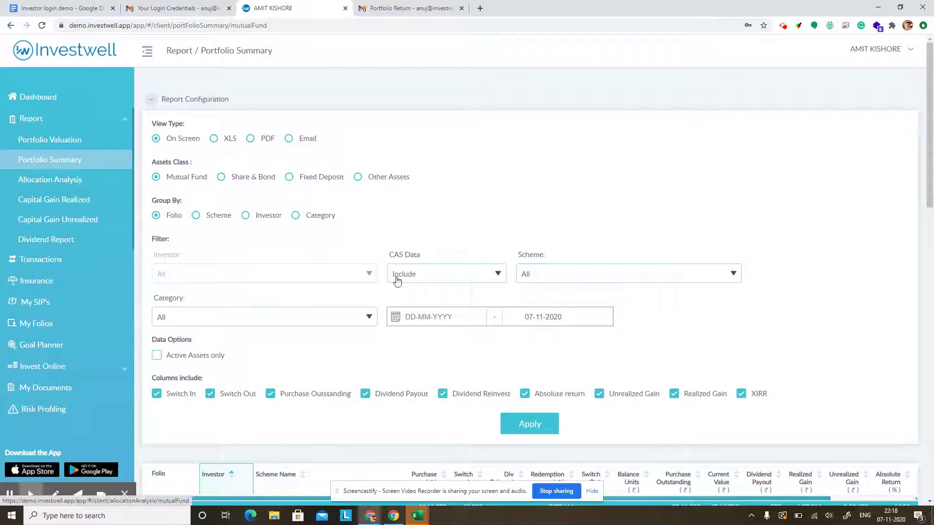
click(425, 321)
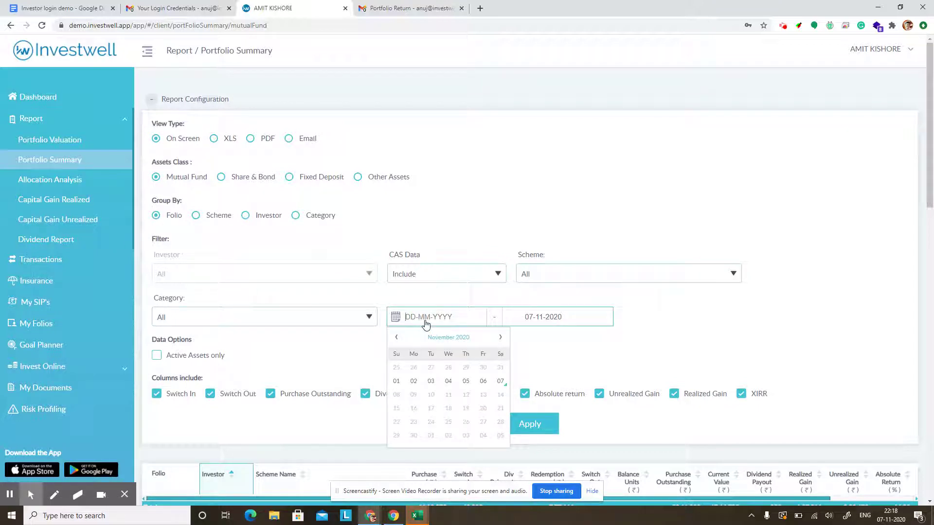
text(01-01-2020)
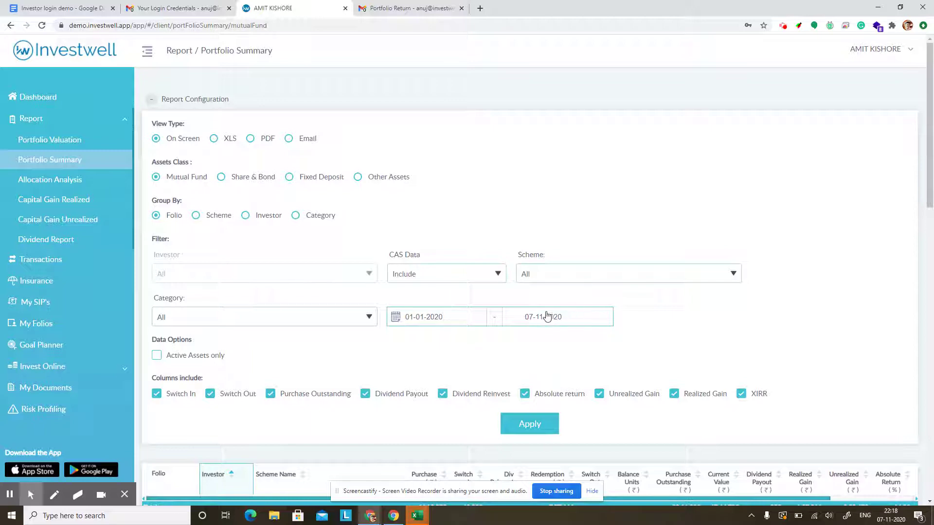
click(551, 428)
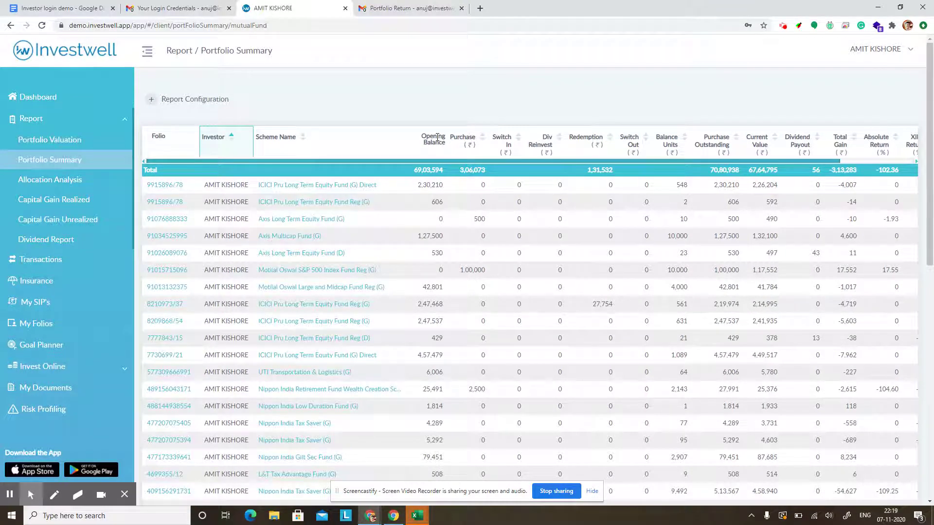
click(147, 50)
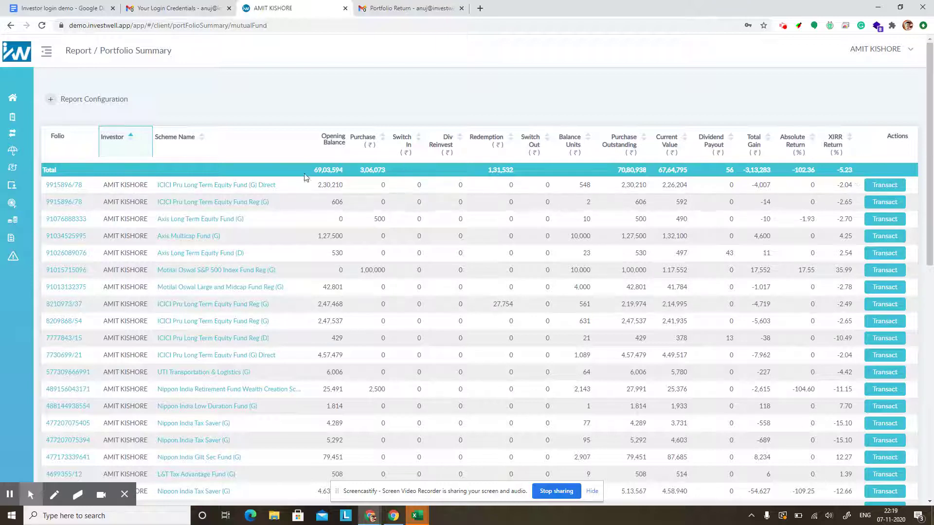
click(44, 50)
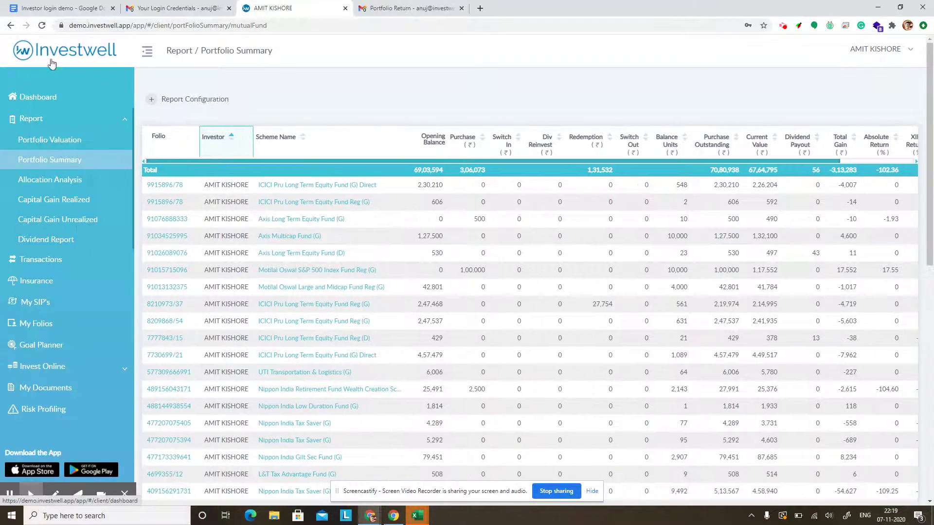
Generate the Portfolio Summary as a PDF and open the downloaded Portfolio Review file
click(183, 102)
click(257, 139)
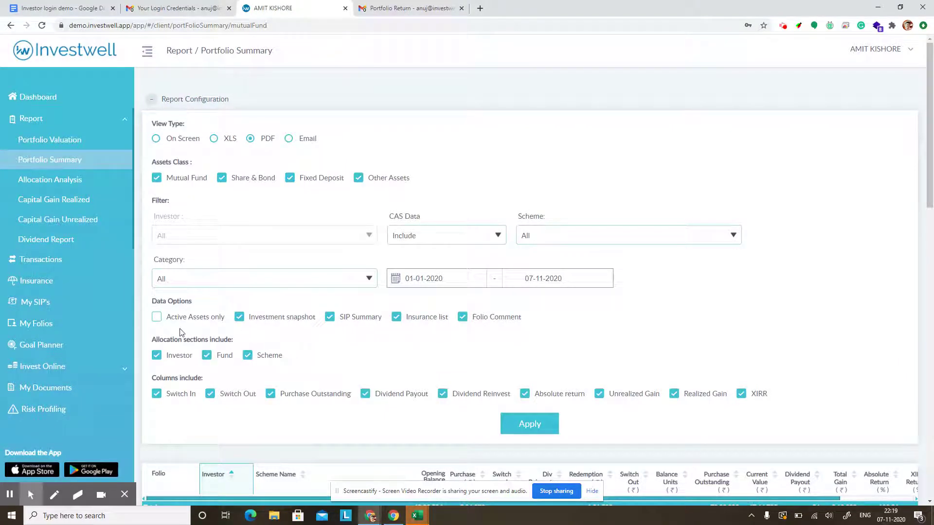
click(511, 429)
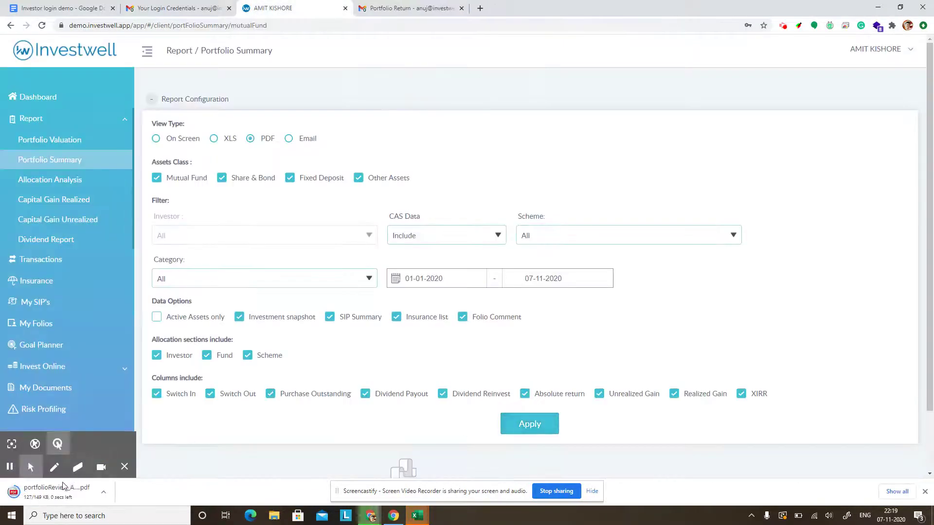
click(51, 494)
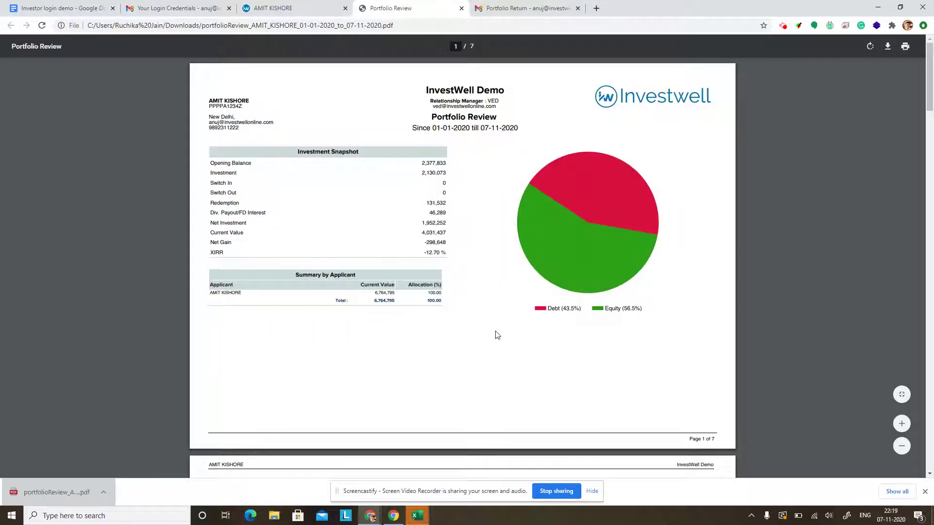
Scroll through the seven-page Portfolio Review PDF, then close its tab
scroll(493, 330, down, 1)
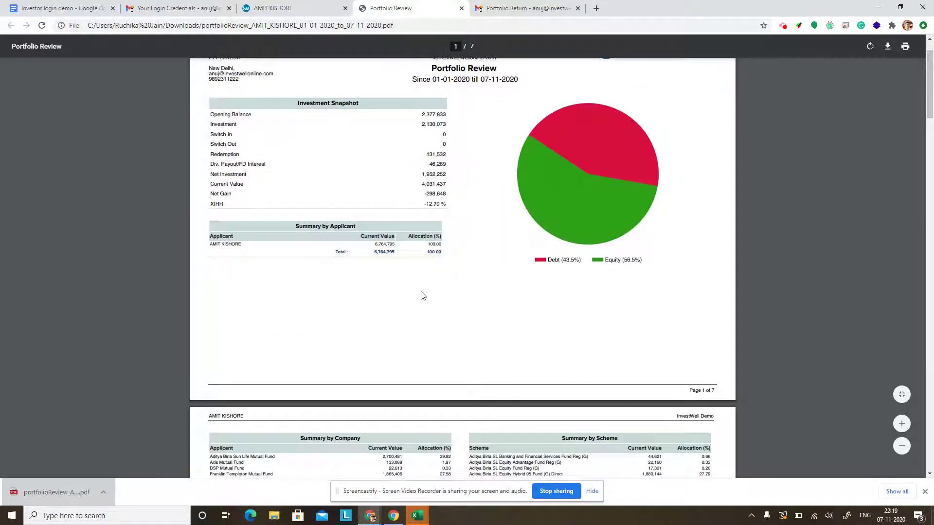
scroll(375, 294, down, 10)
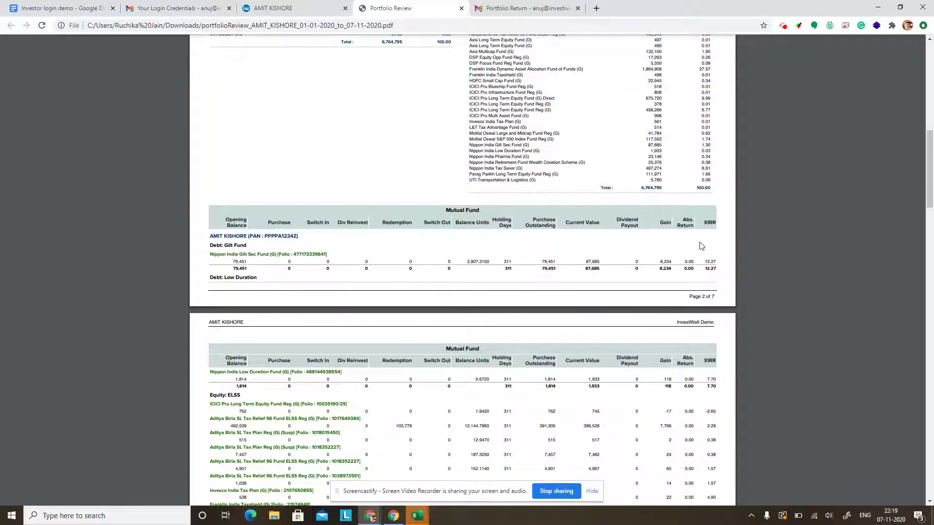
scroll(708, 270, down, 20)
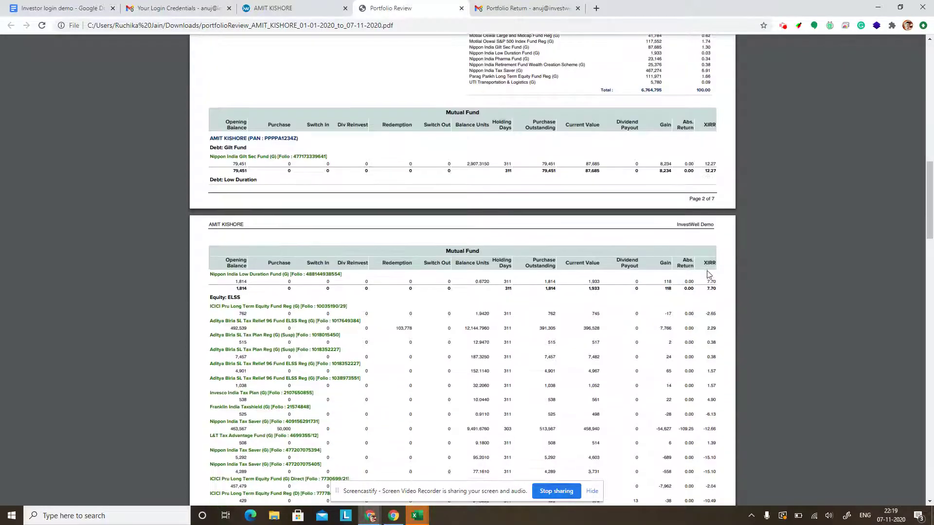
scroll(708, 272, down, 20)
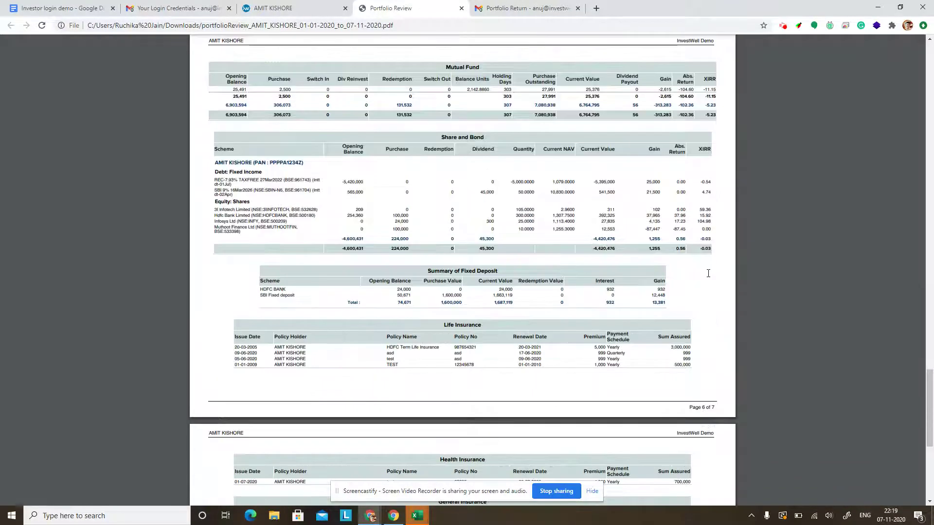
scroll(707, 273, up, 7)
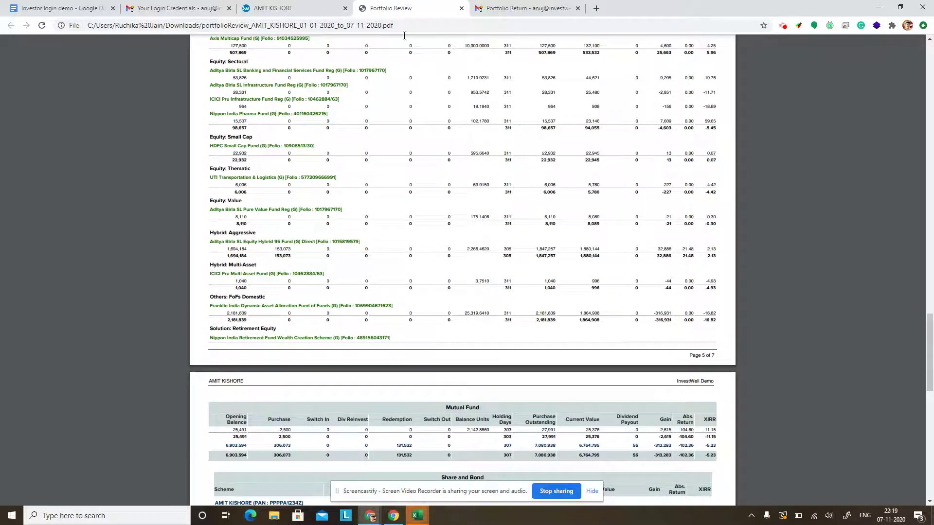
click(461, 8)
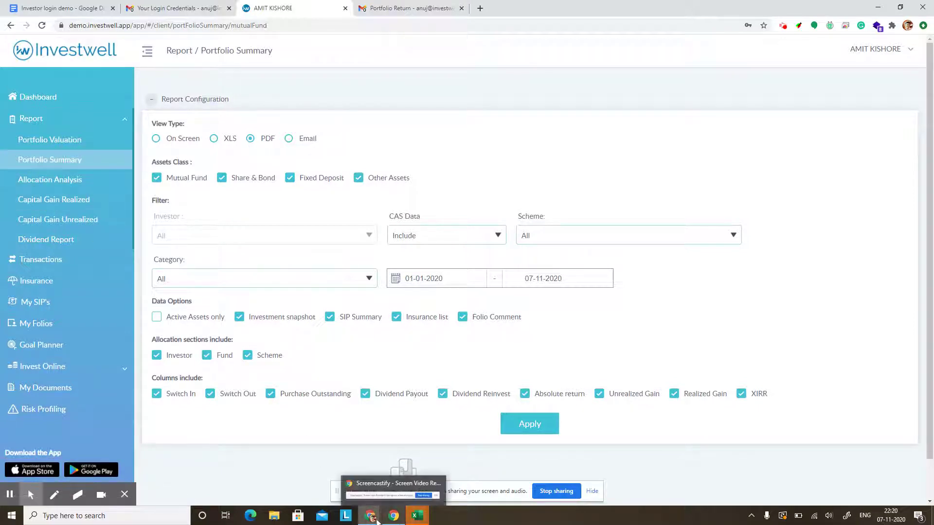
Generate the realised capital gains report in the incognito portal window
mouse_move(372, 519)
click(421, 477)
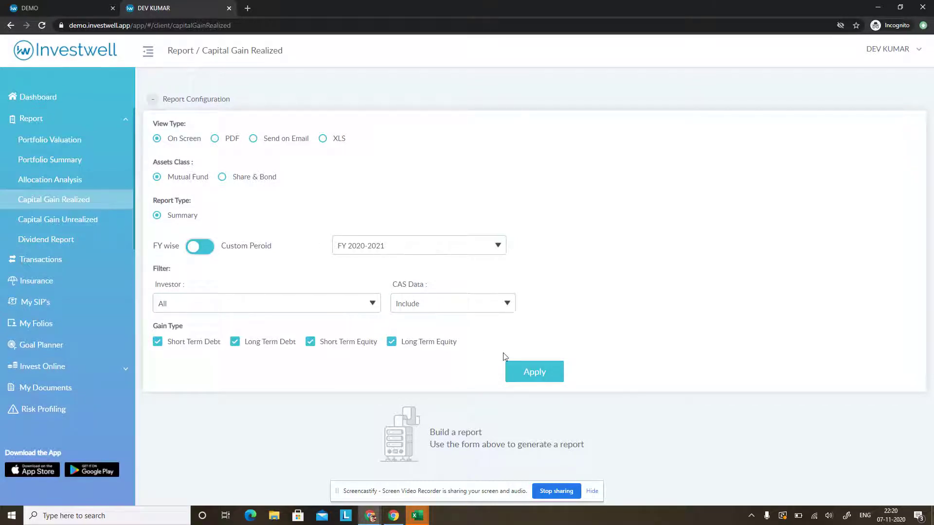
click(519, 377)
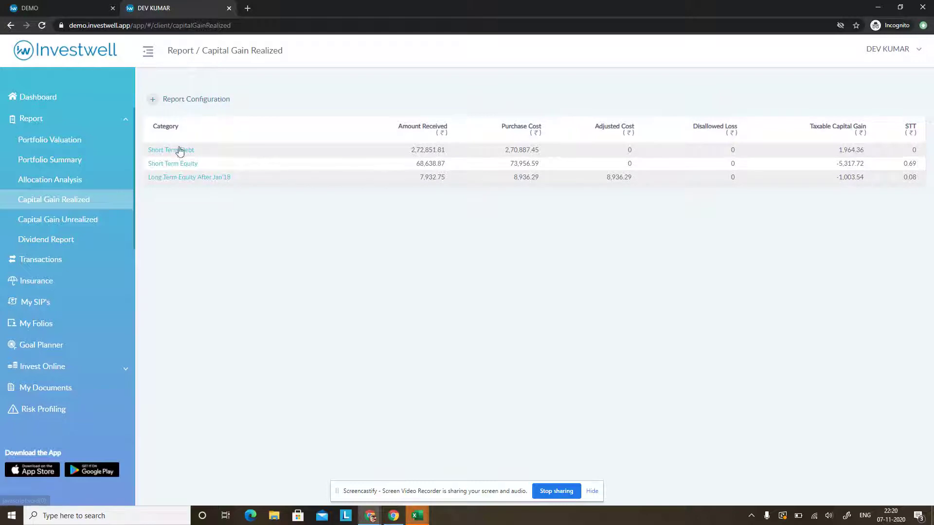
Regenerate the report for FY 2019-2020 from Report Configuration
click(190, 106)
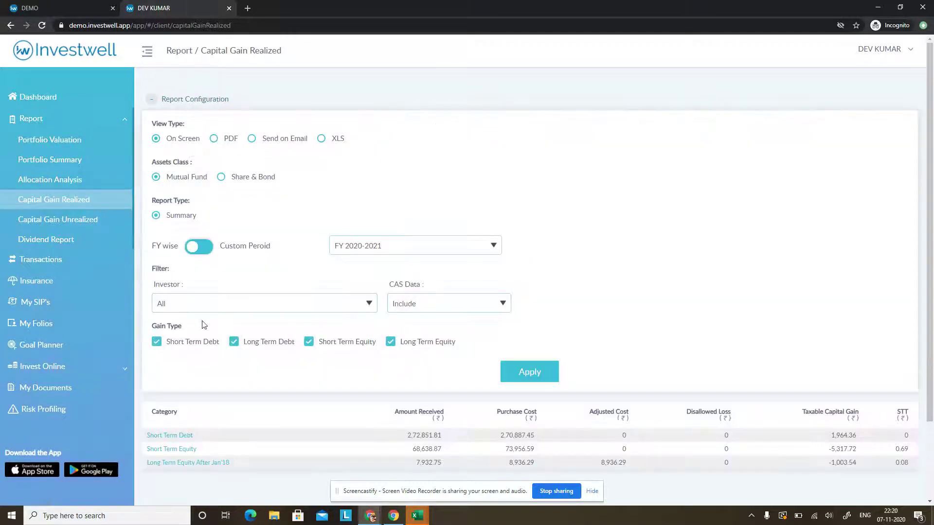
scroll(197, 284, down, 1)
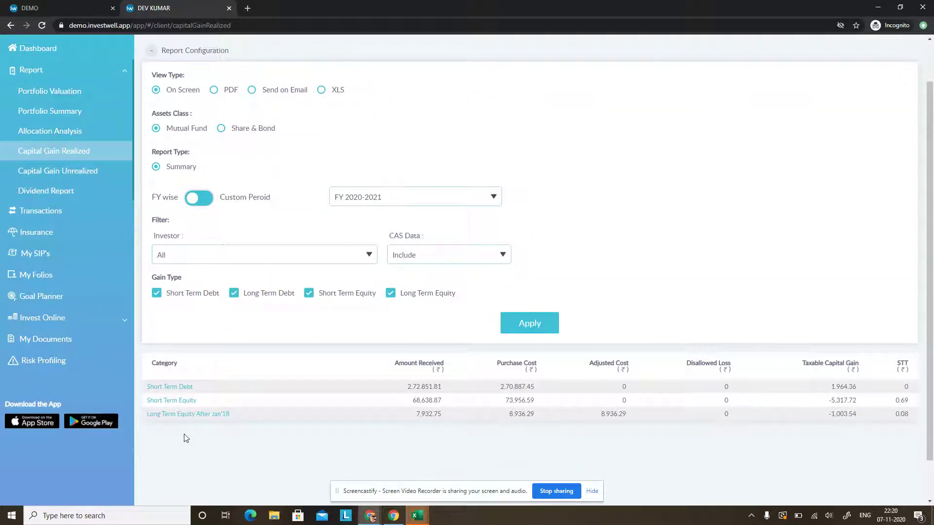
click(381, 208)
click(378, 227)
click(552, 326)
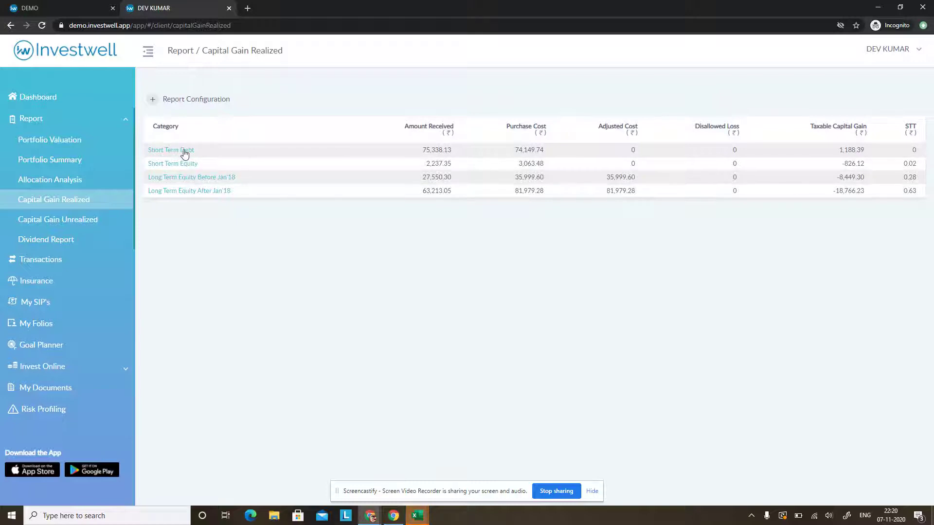
Drill from Short Term Debt into the first folio's sell transactions, then clear the drill-down
click(184, 153)
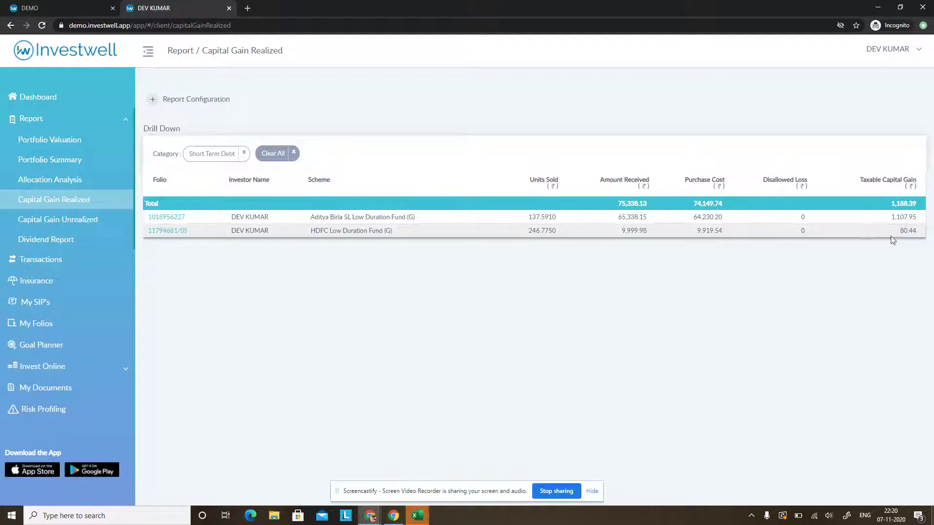
click(160, 218)
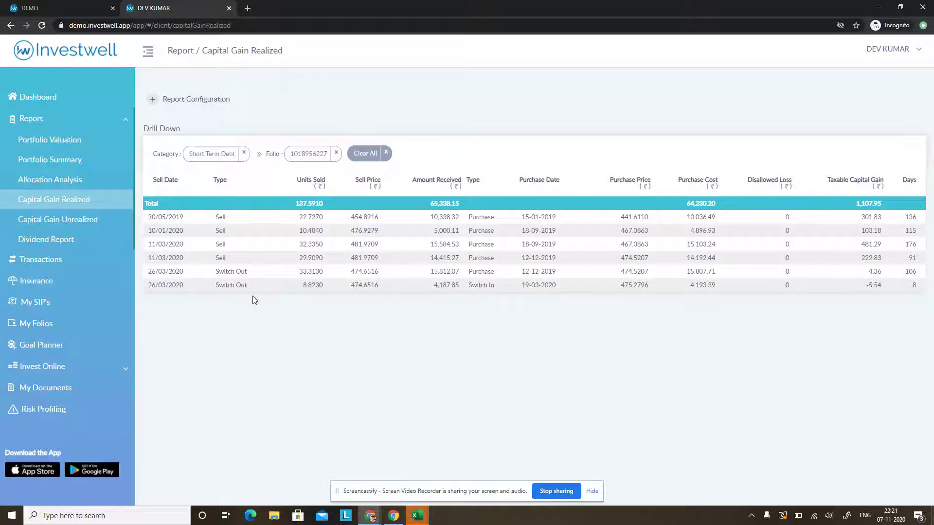
click(389, 153)
click(179, 99)
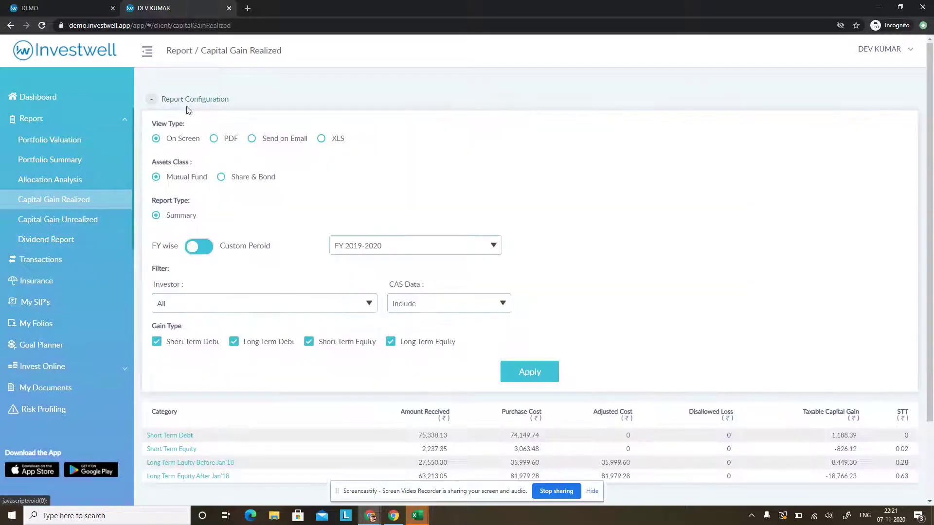
Download the FY 2019-2020 realised gain statement as a PDF and open it
click(214, 138)
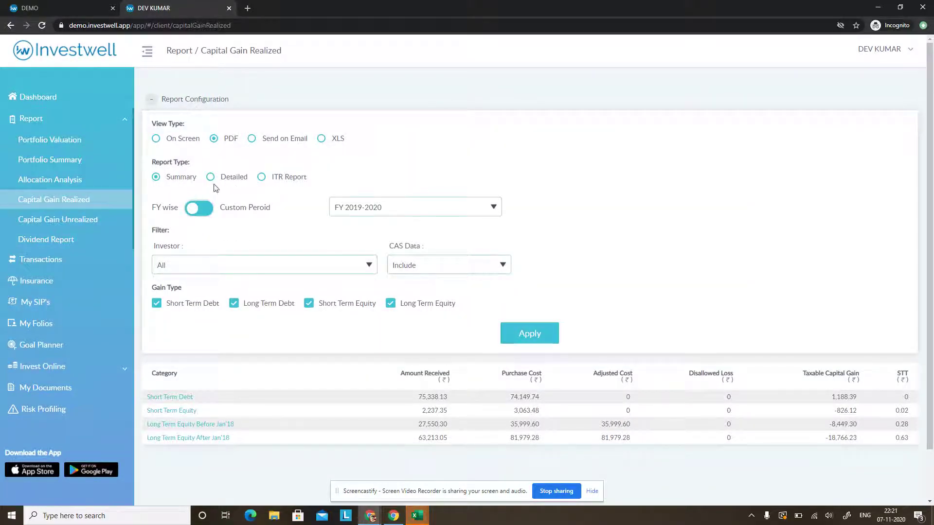
click(520, 336)
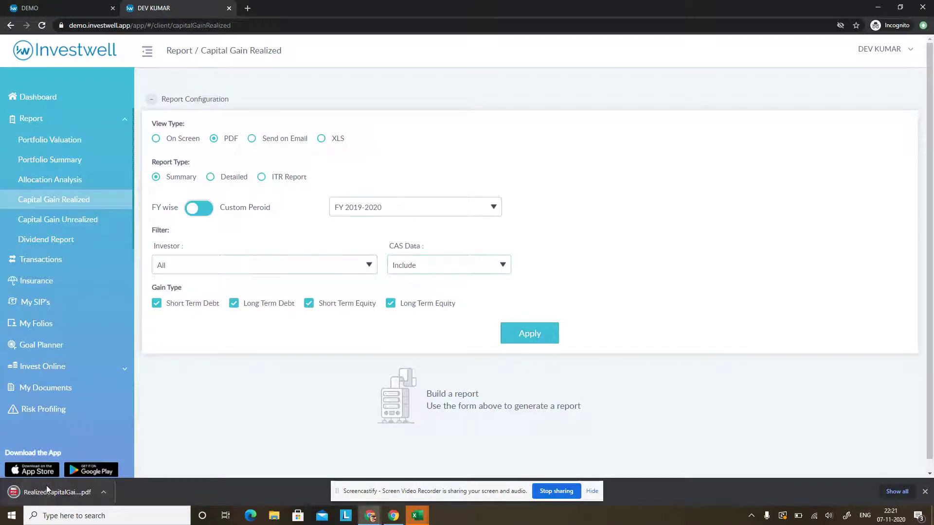
click(47, 490)
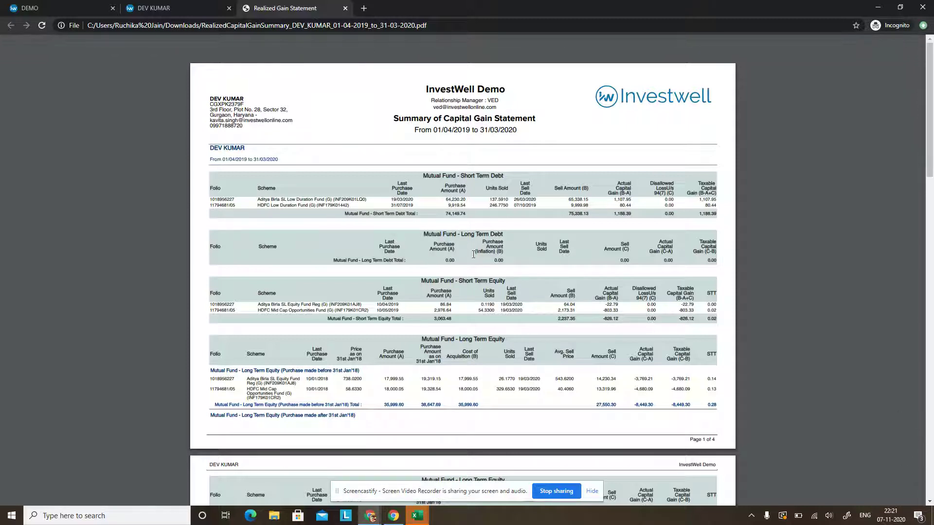
Scroll the PDF from page 1's mutual fund tables to page 2's Share and Bond tables
scroll(465, 273, down, 2)
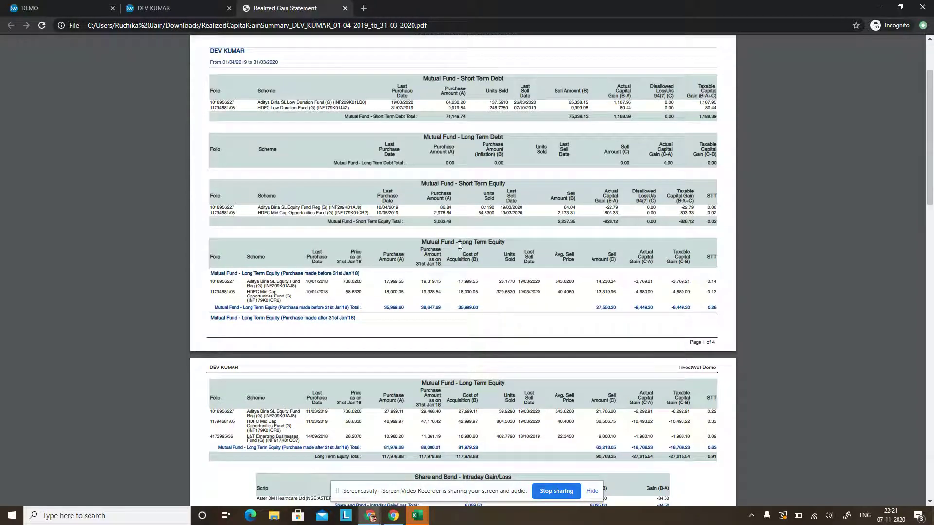
scroll(306, 302, down, 1)
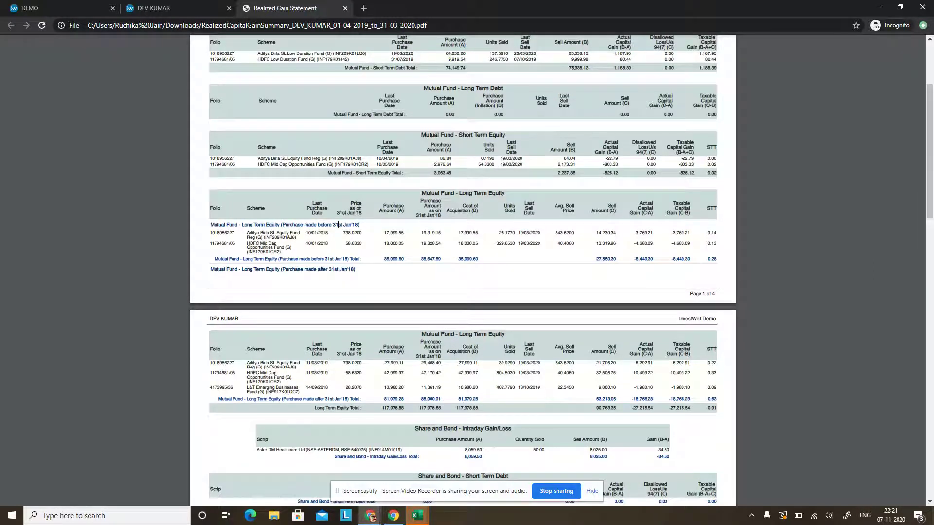
scroll(410, 361, down, 1)
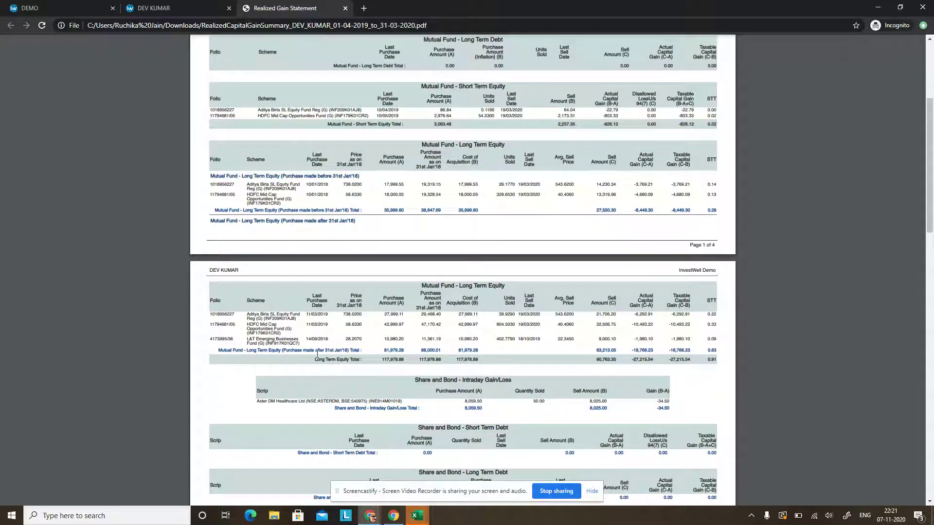
scroll(366, 386, down, 3)
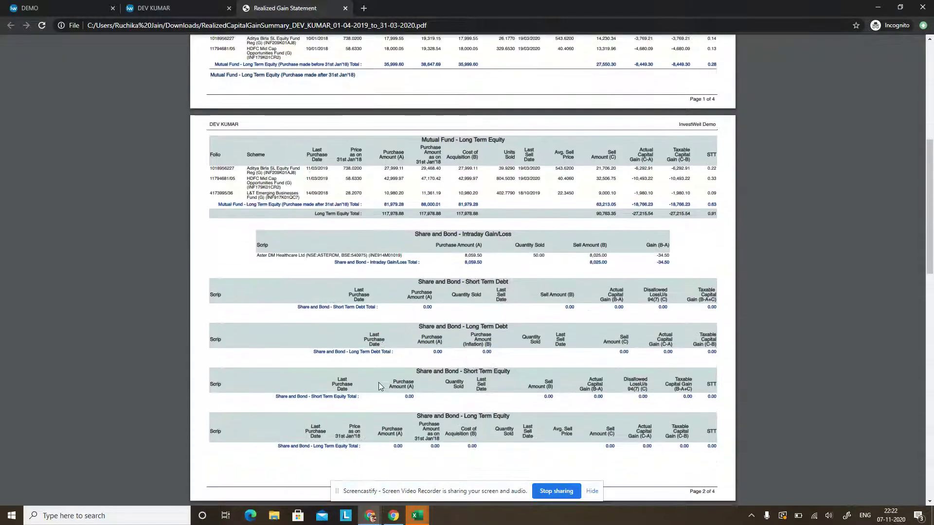
Zoom the statement in twice, read through to page 4's summary, then return to the portal tab
scroll(388, 350, down, 2)
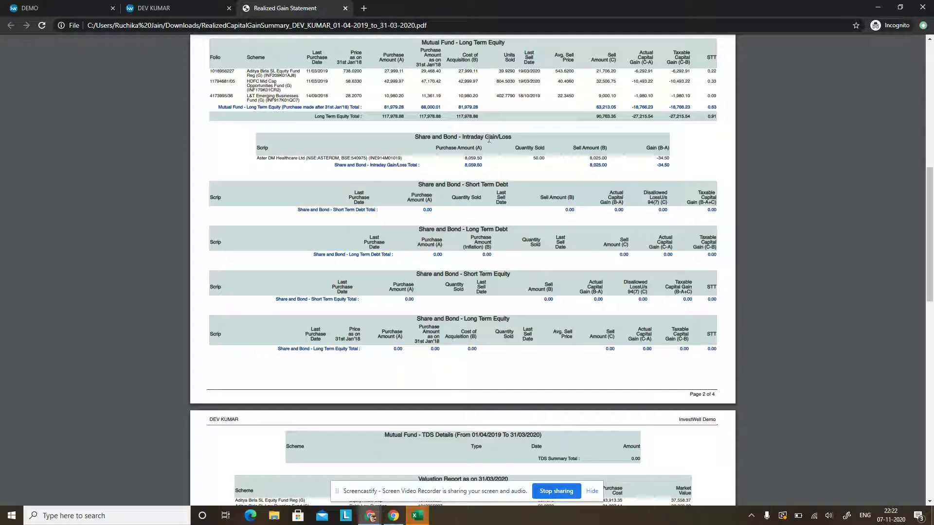
click(901, 451)
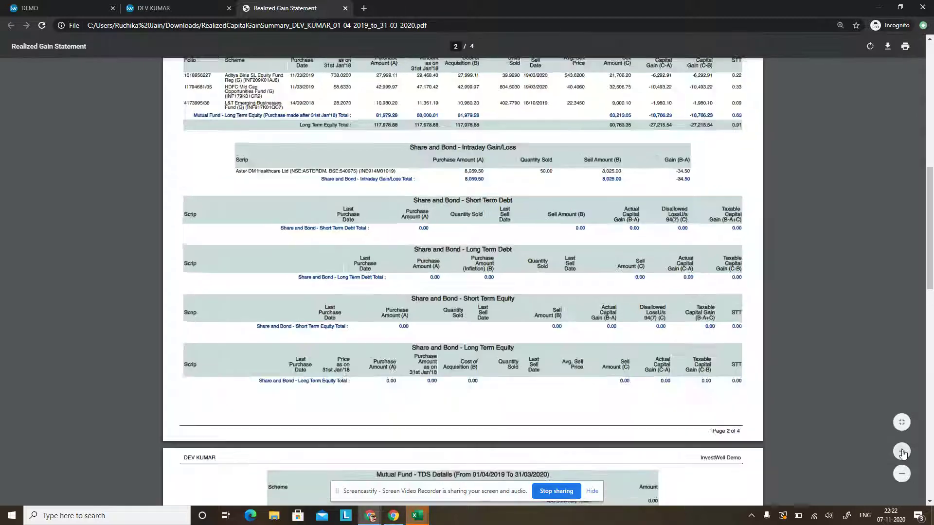
click(901, 451)
scroll(818, 430, down, 4)
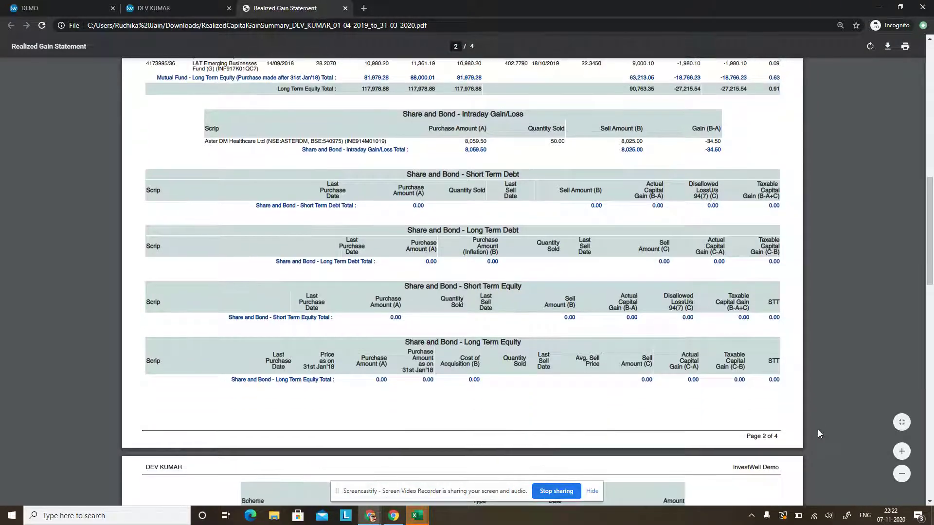
scroll(818, 429, down, 2)
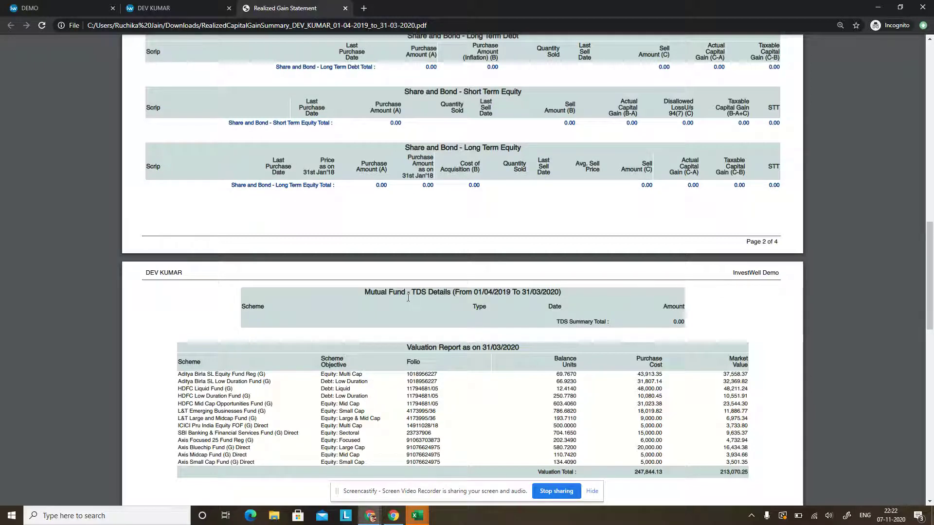
scroll(457, 330, down, 1)
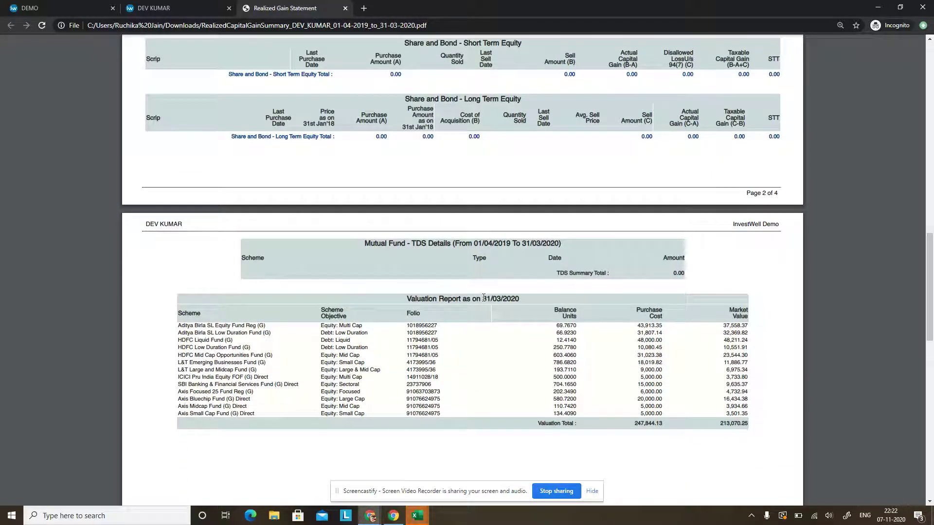
scroll(489, 311, down, 4)
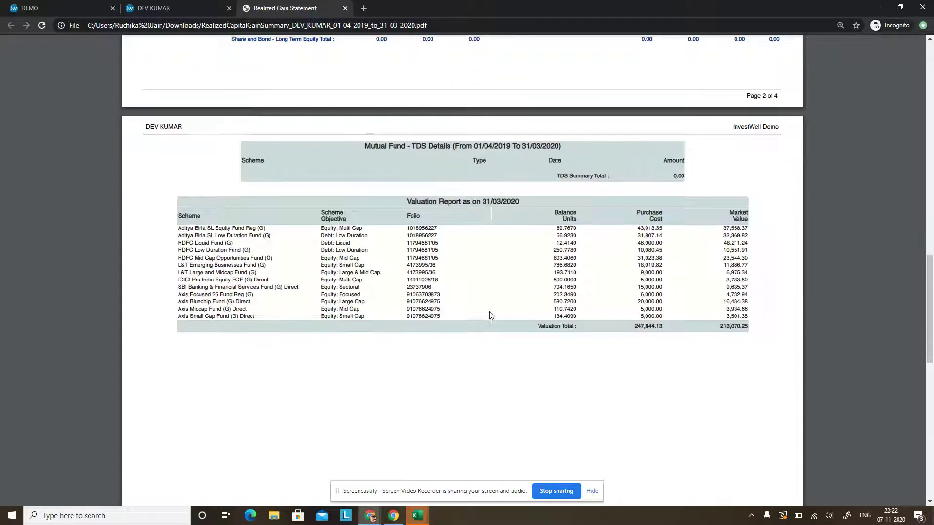
scroll(490, 315, down, 3)
scroll(490, 315, up, 4)
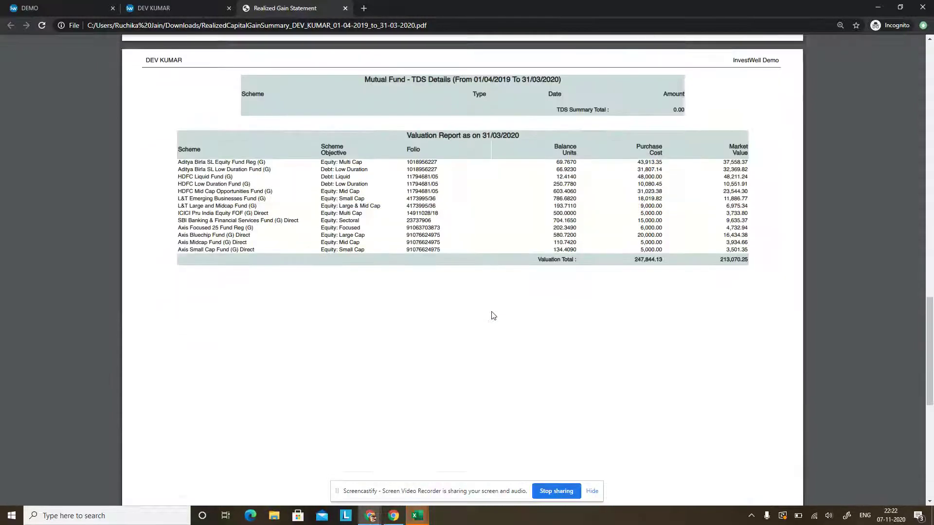
scroll(490, 315, down, 7)
scroll(492, 314, down, 2)
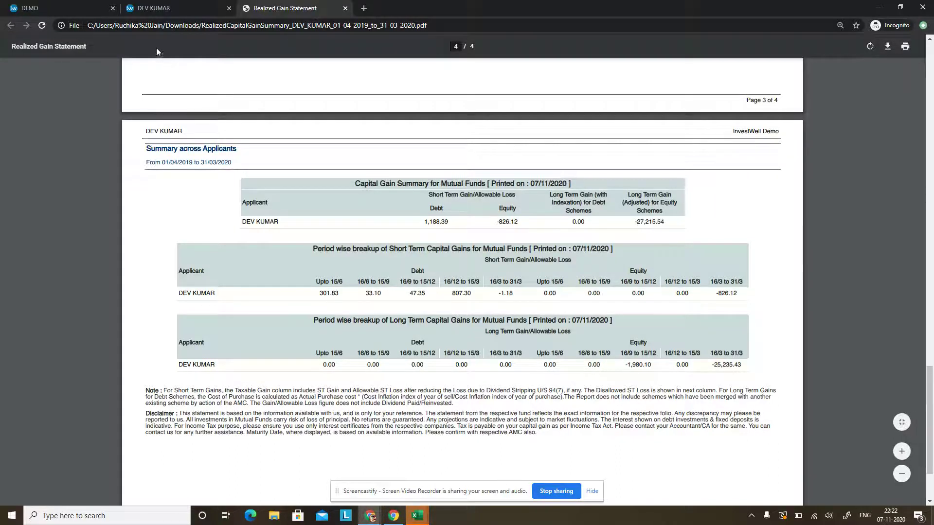
click(163, 7)
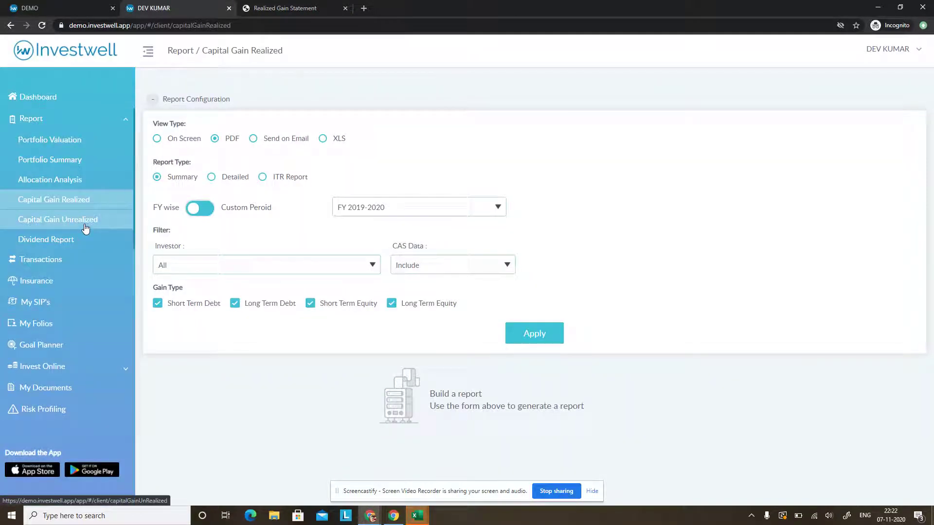
Generate the unrealized gain report, drill into Short Term Debt's folio purchases, then clear the drill-down
click(86, 227)
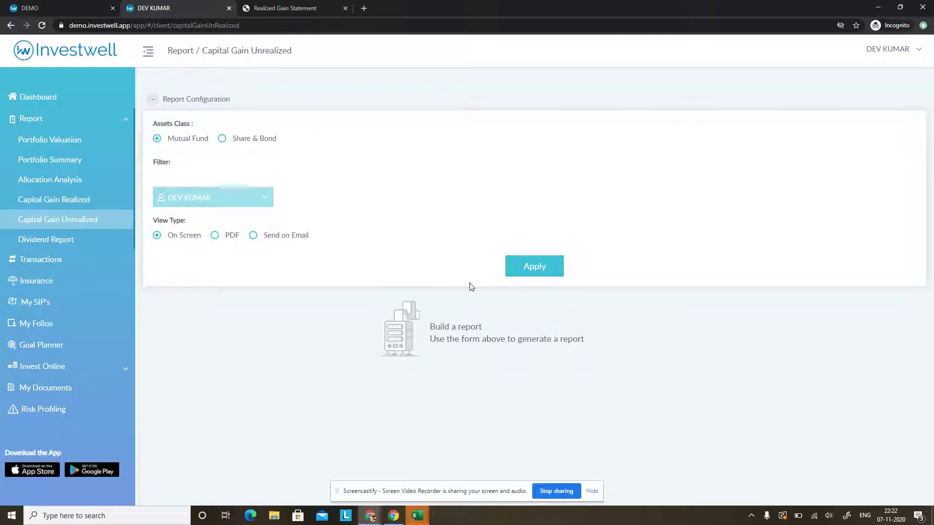
click(535, 265)
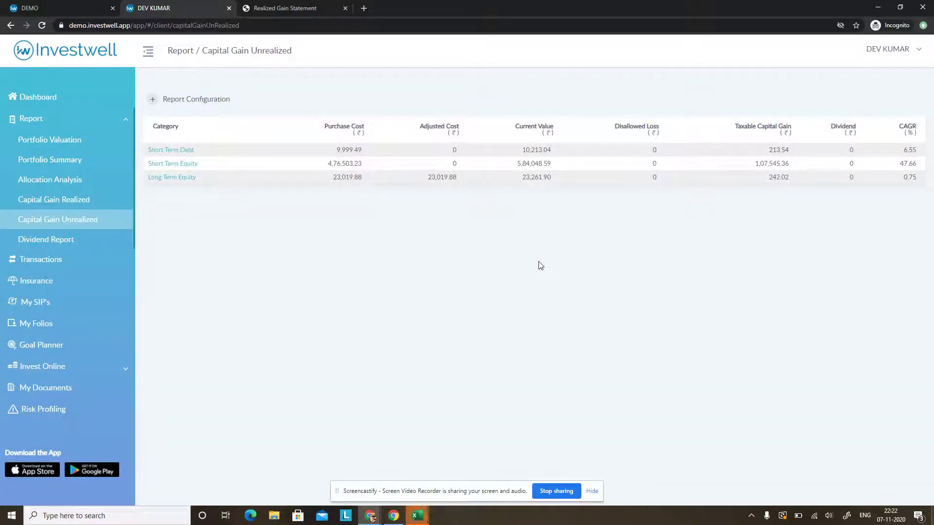
click(184, 151)
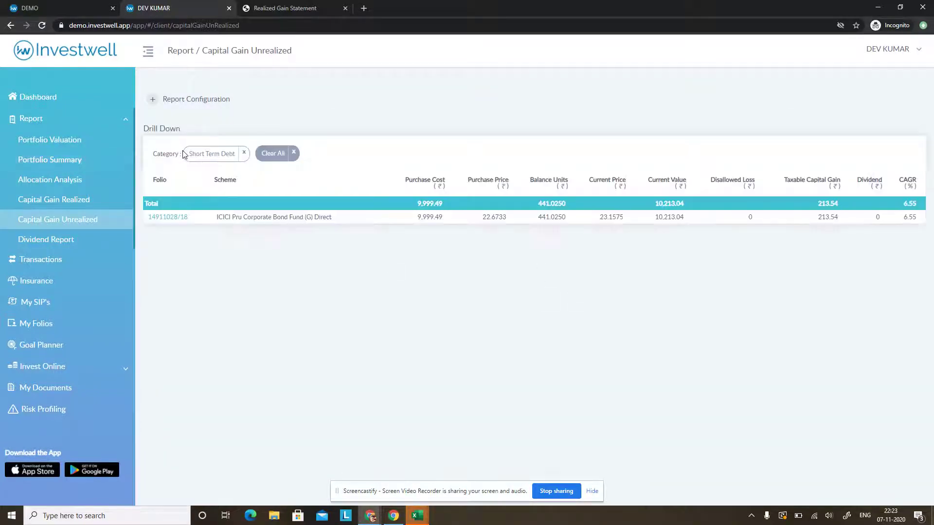
click(186, 219)
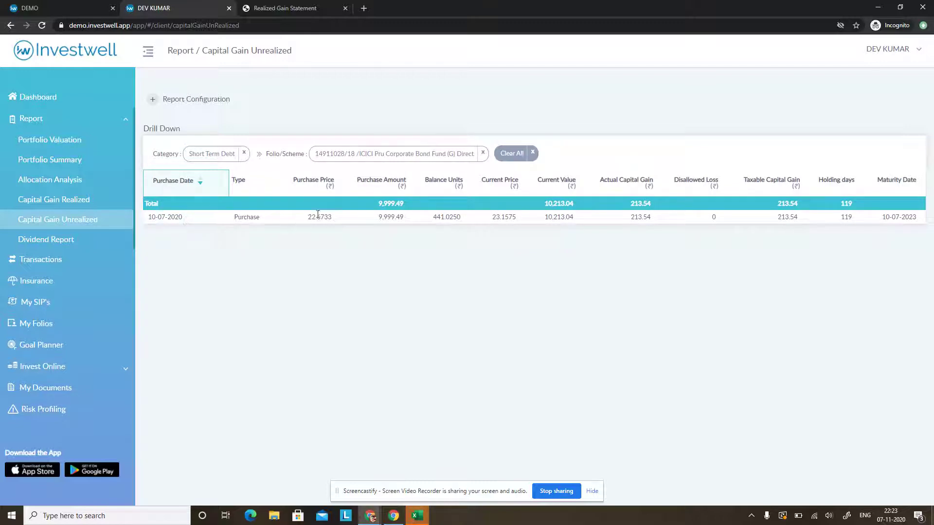
click(532, 158)
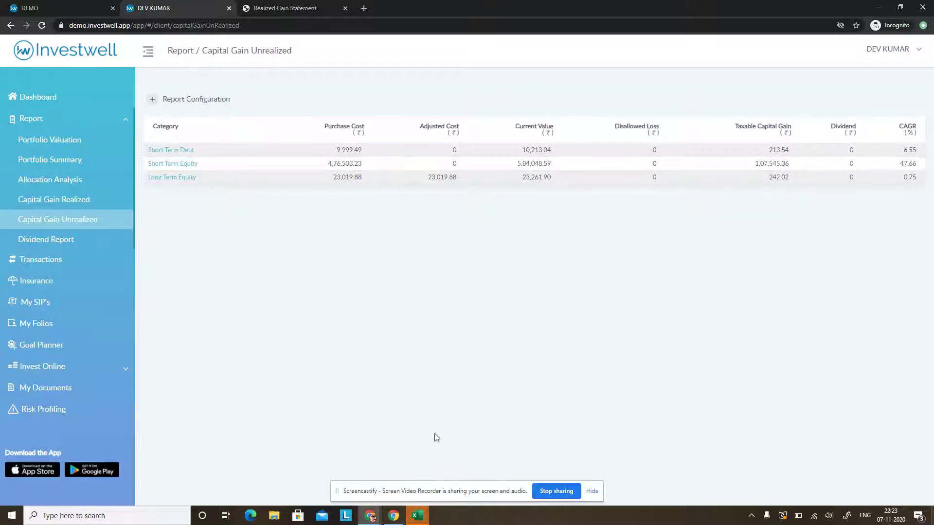
In the other investor's Transactions, preview a new share entry for Tata Consultancy Services, then discard it
mouse_move(370, 514)
click(418, 467)
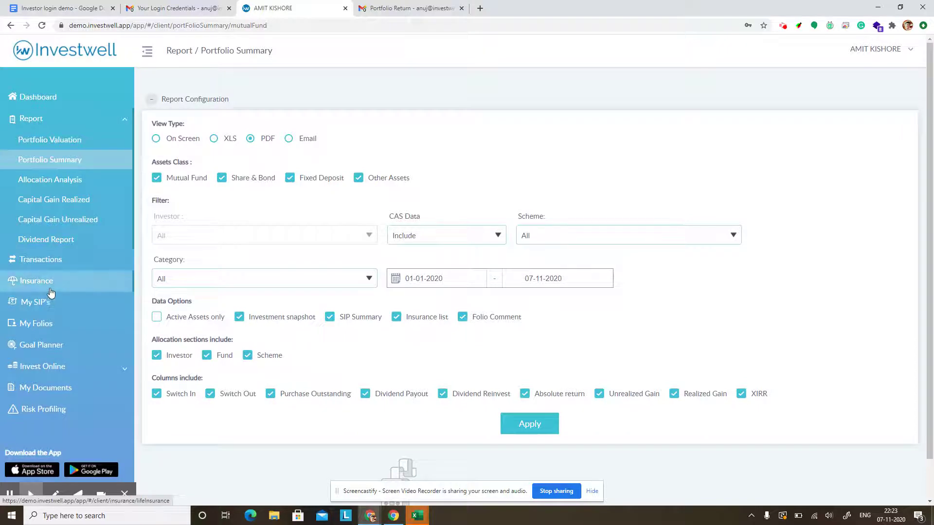
click(59, 266)
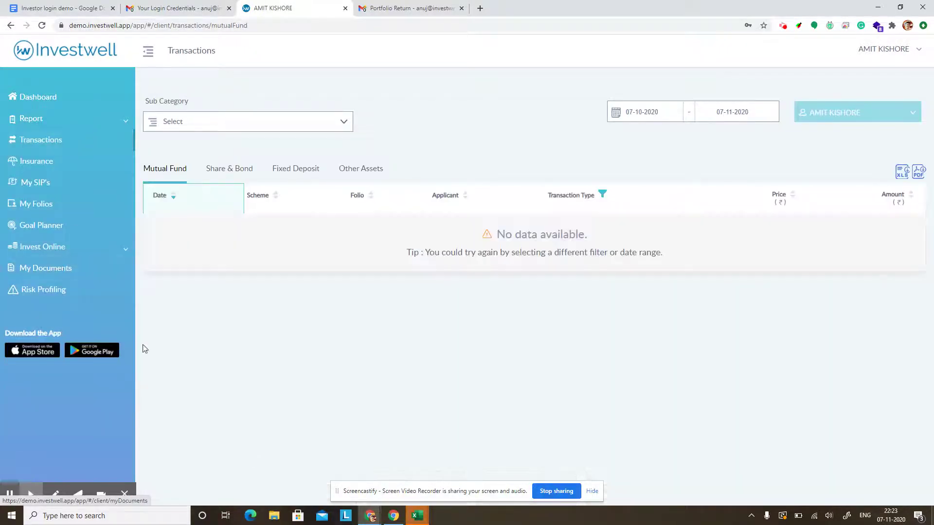
click(224, 171)
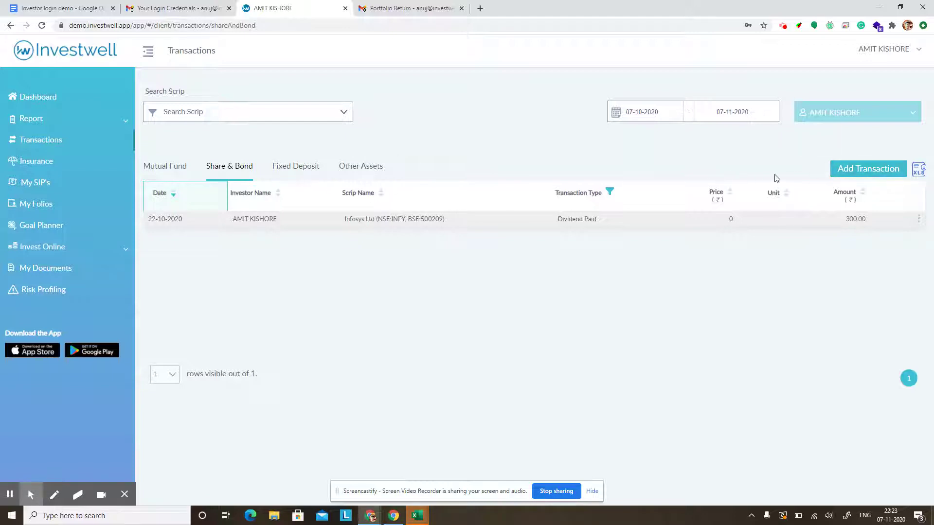
click(862, 168)
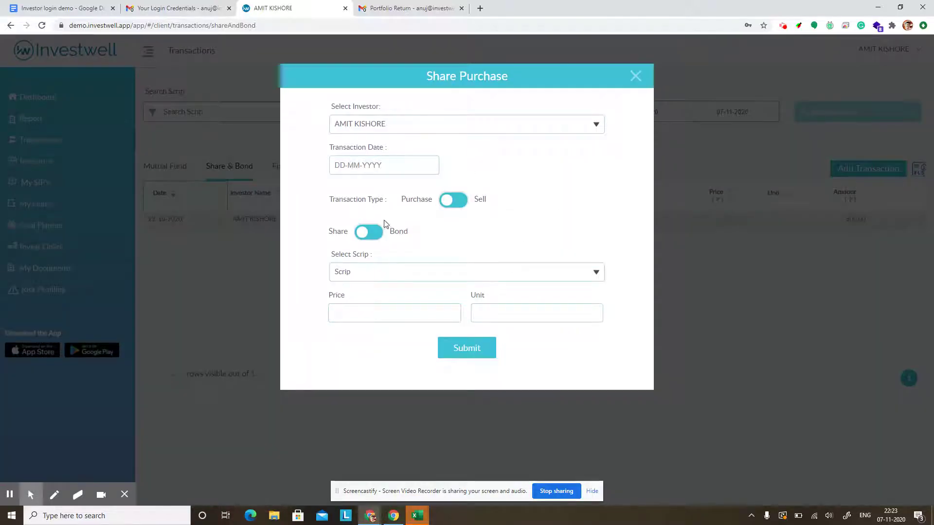
click(391, 271)
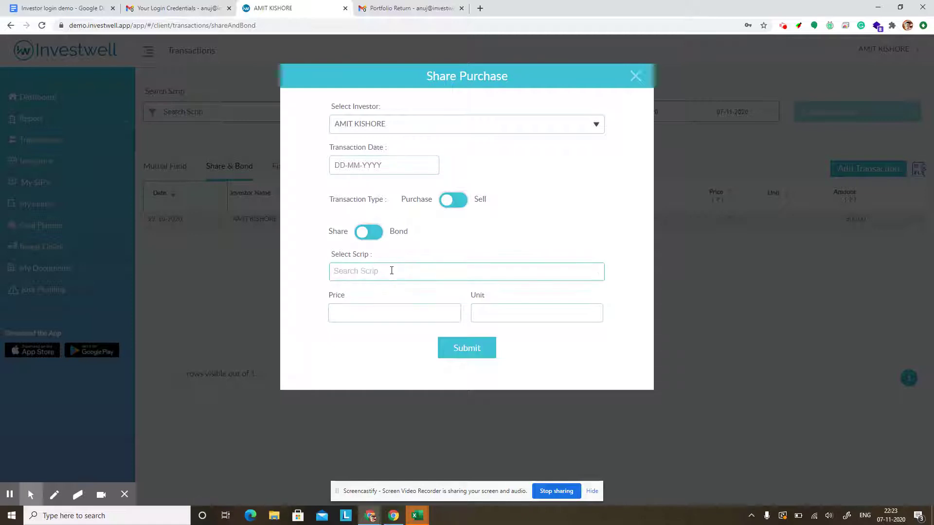
text(tcs)
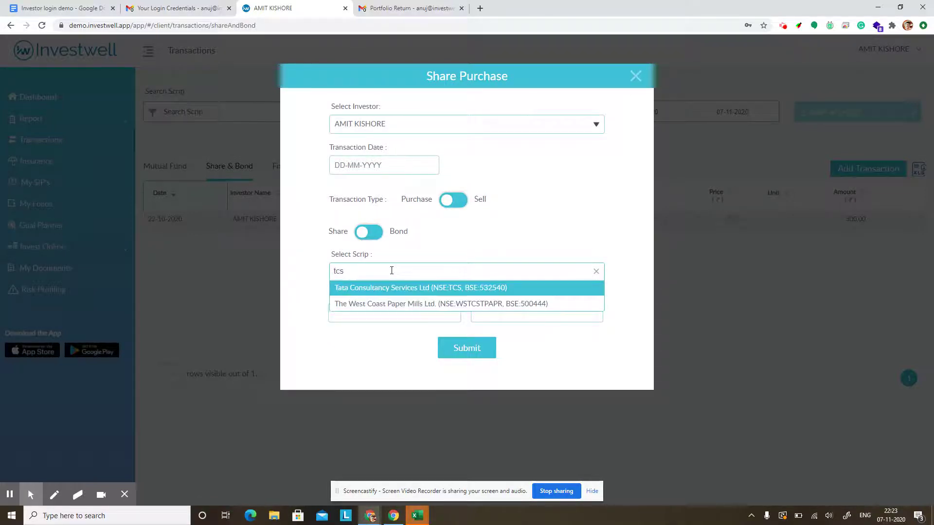
click(390, 290)
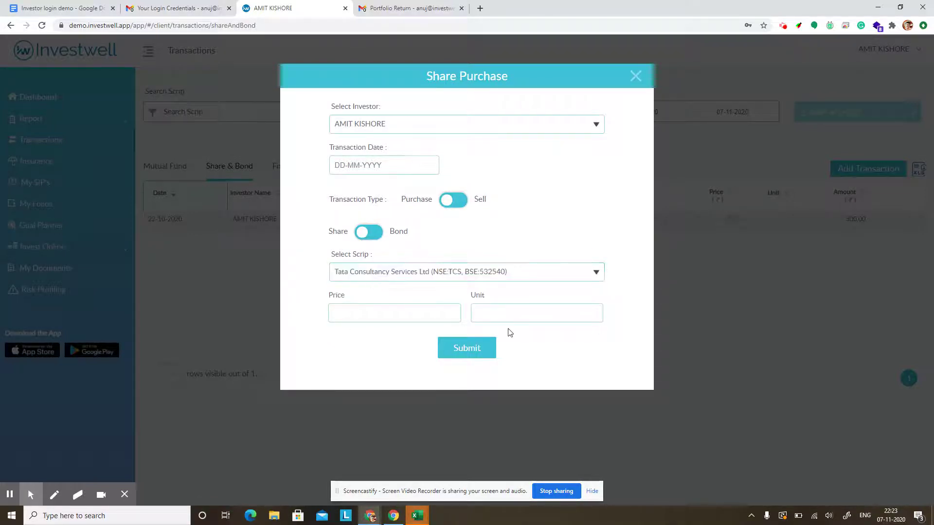
click(636, 76)
Preview the new fixed deposit form unsaved and check actions for both fixed deposits
click(302, 177)
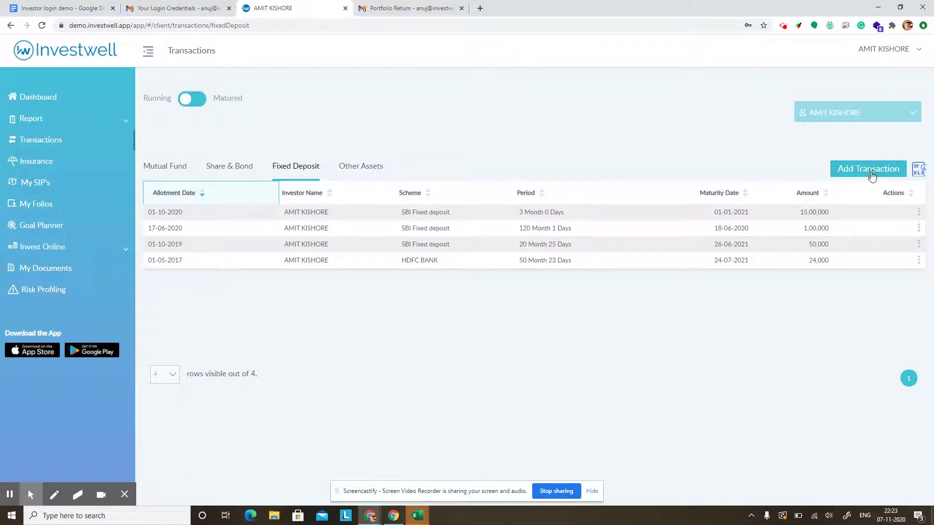
click(871, 172)
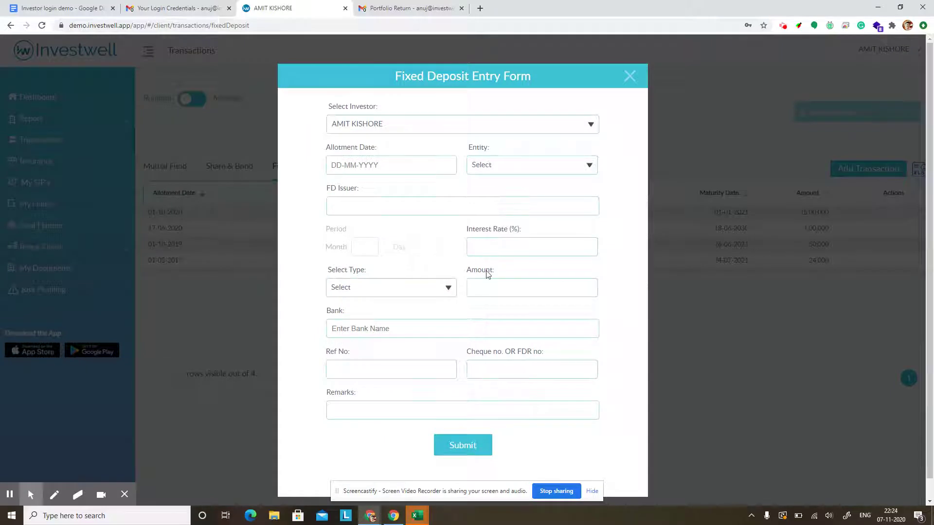
click(630, 78)
click(918, 212)
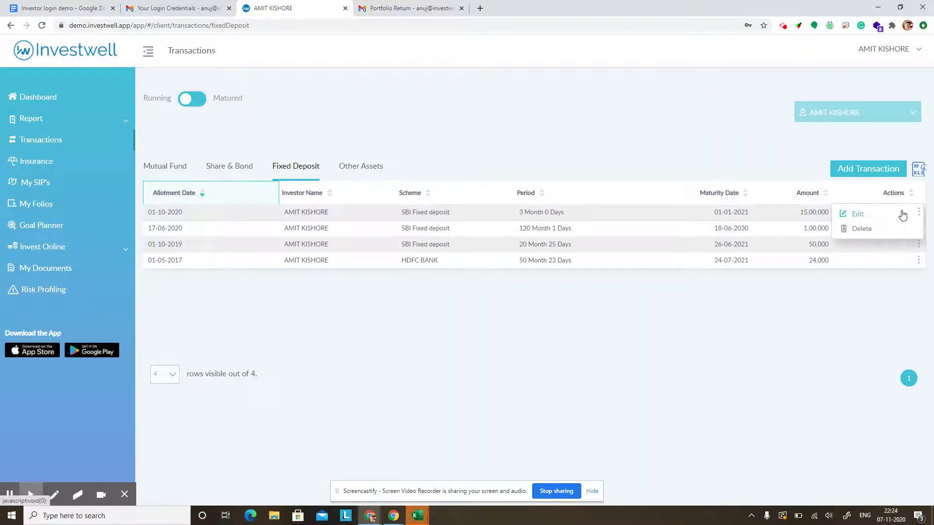
click(918, 228)
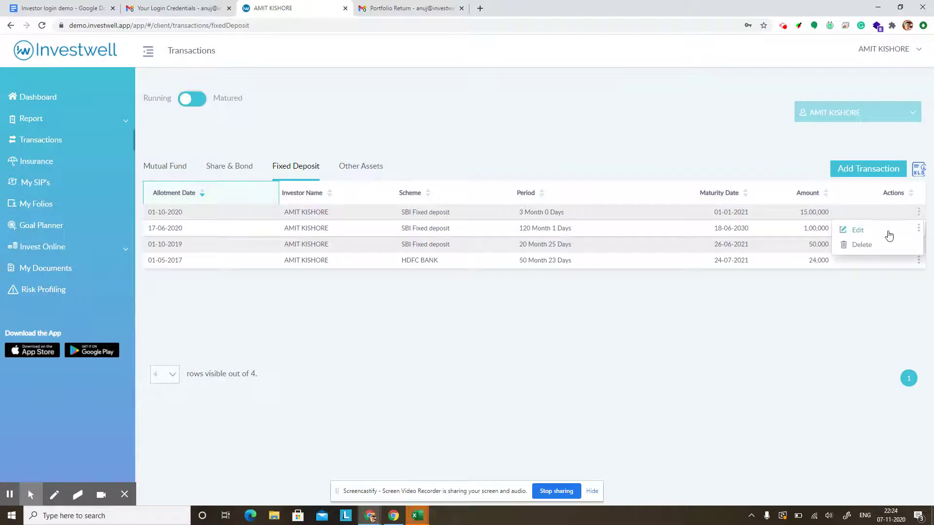
On Other Assets, preview a REAL ESTATE asset in Create Asset, closing it unsaved
click(362, 168)
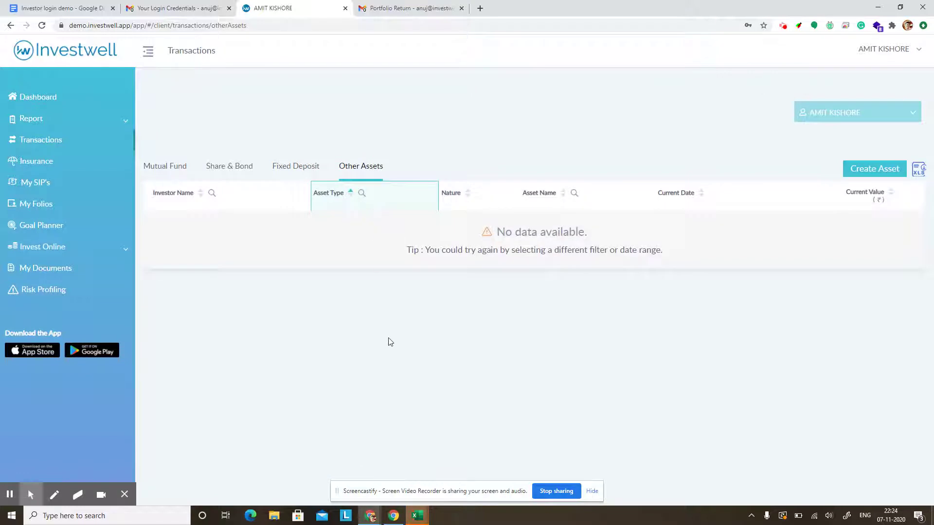
click(867, 175)
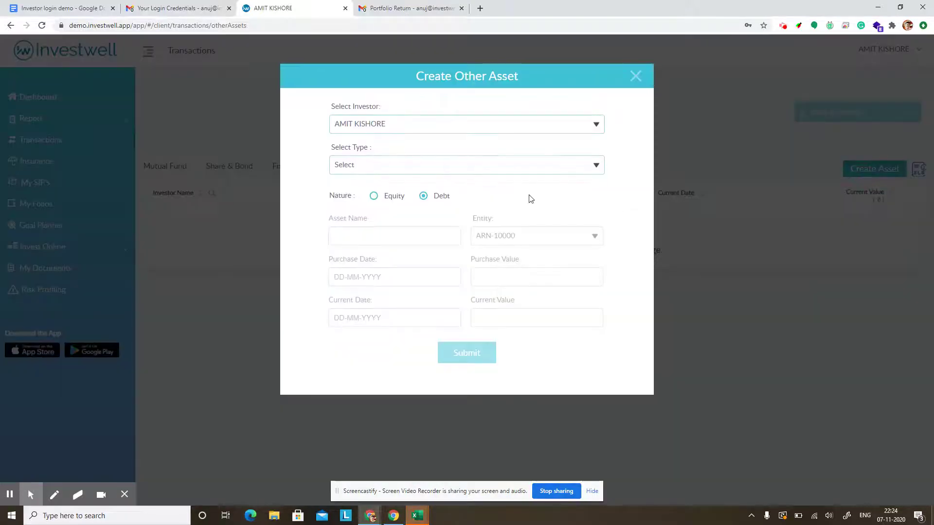
click(395, 168)
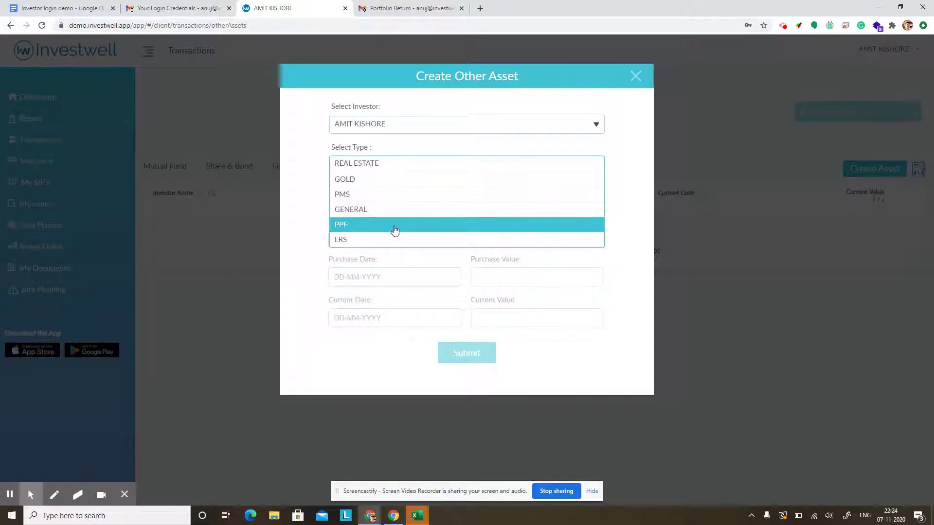
click(395, 168)
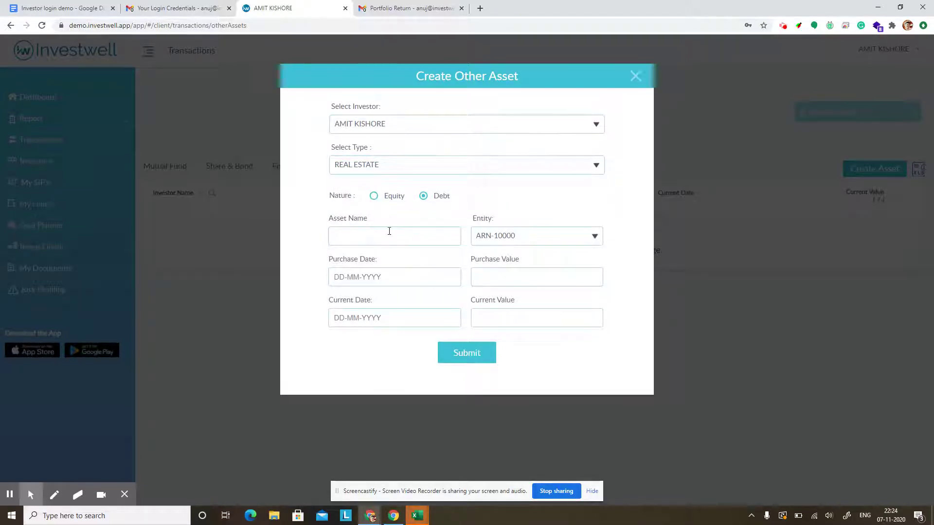
click(637, 81)
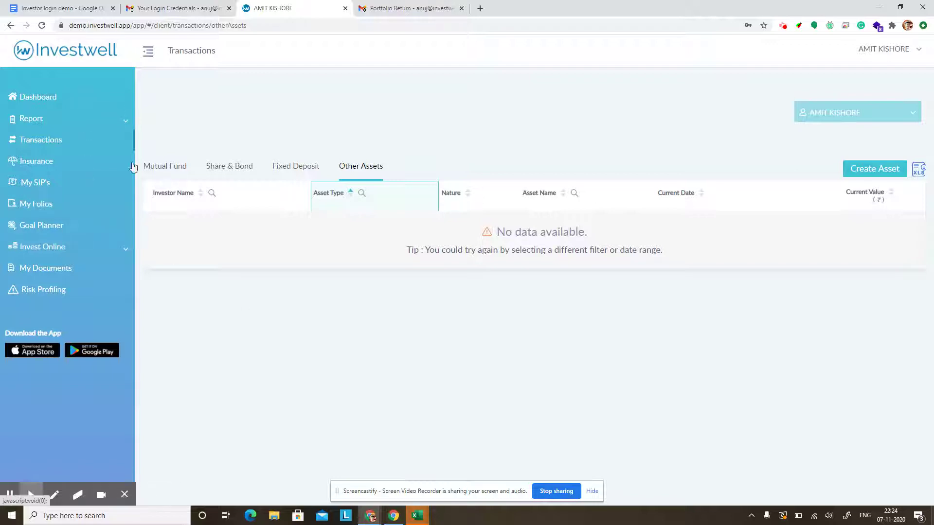
View the four life insurance policies and browse the Add Insurance form, closing it unsaved
click(49, 175)
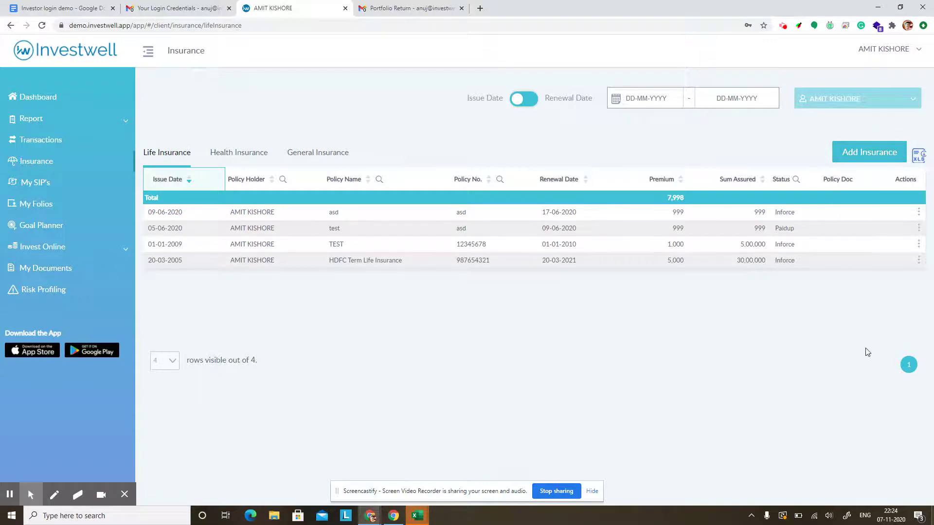
click(917, 212)
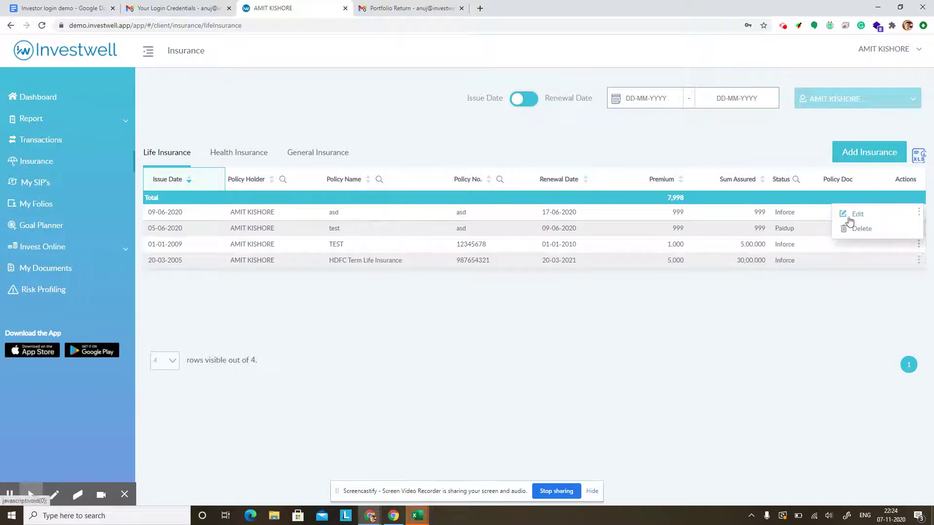
click(865, 155)
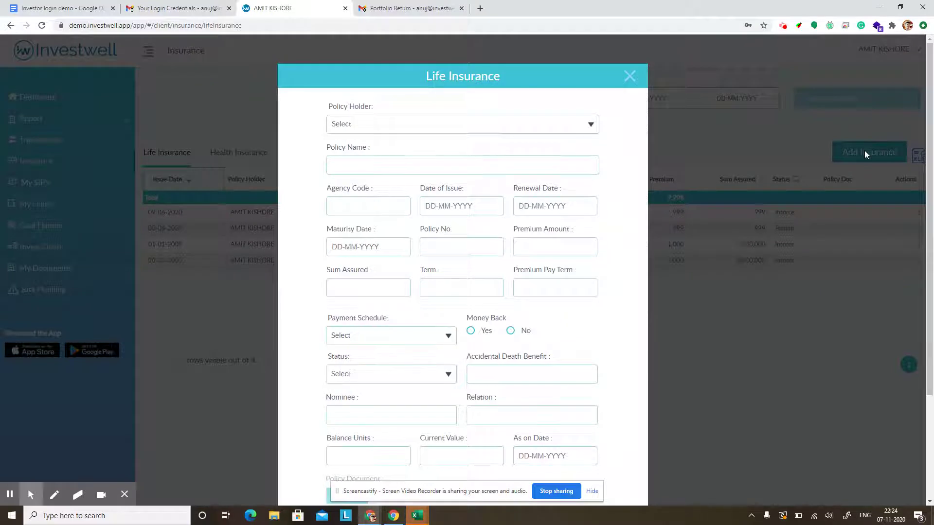
scroll(500, 265, down, 2)
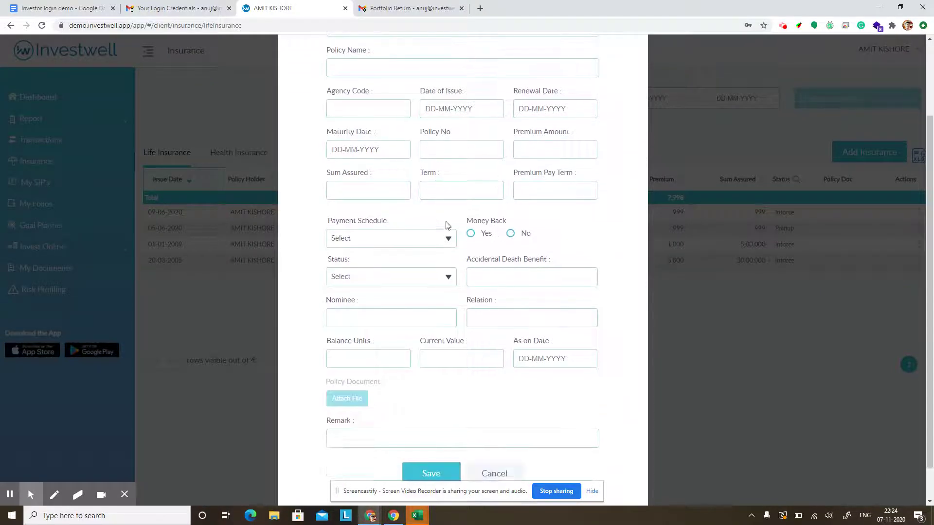
scroll(332, 329, down, 1)
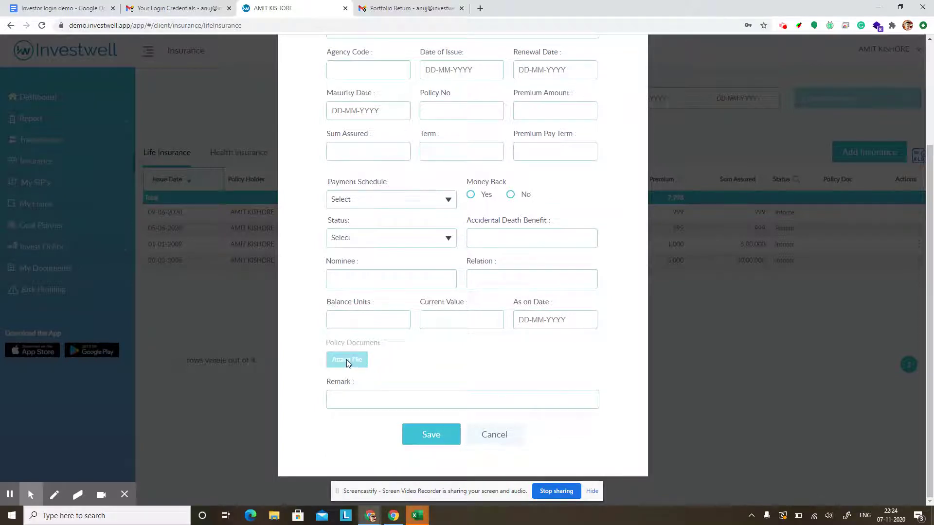
scroll(348, 364, up, 4)
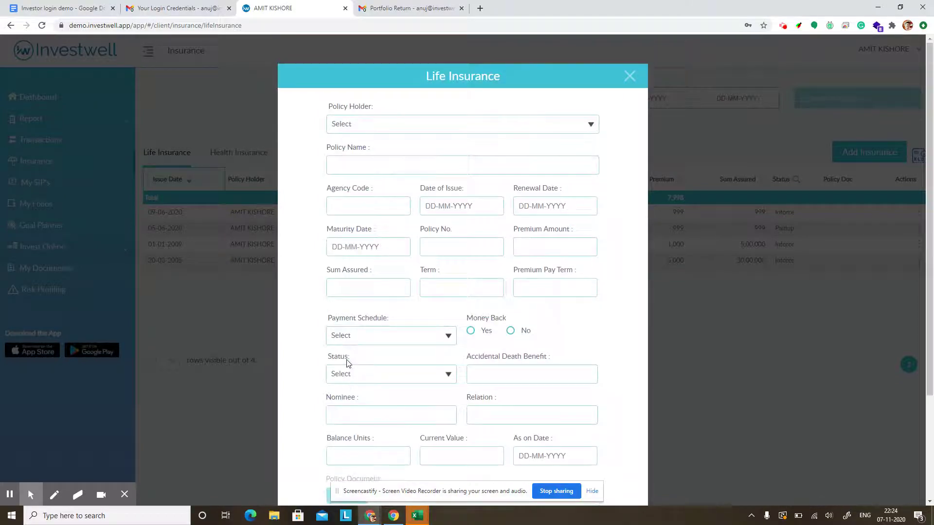
click(630, 75)
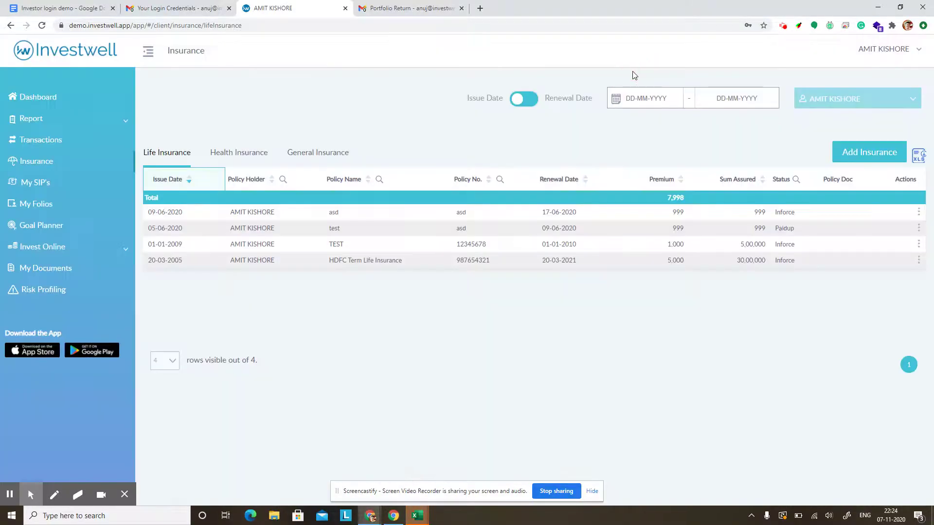
Open Invest Online > New Investment and sort schemes by 3 Year Return, highest first
click(37, 248)
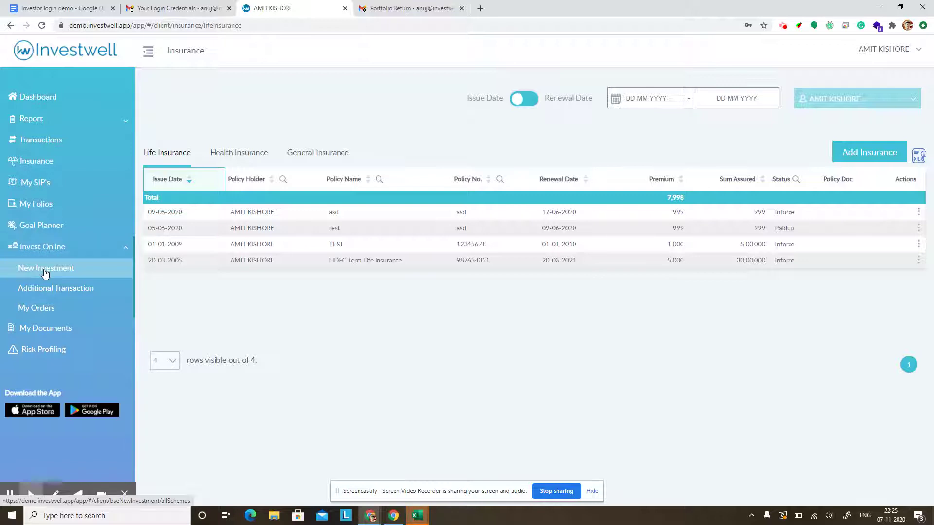
click(44, 273)
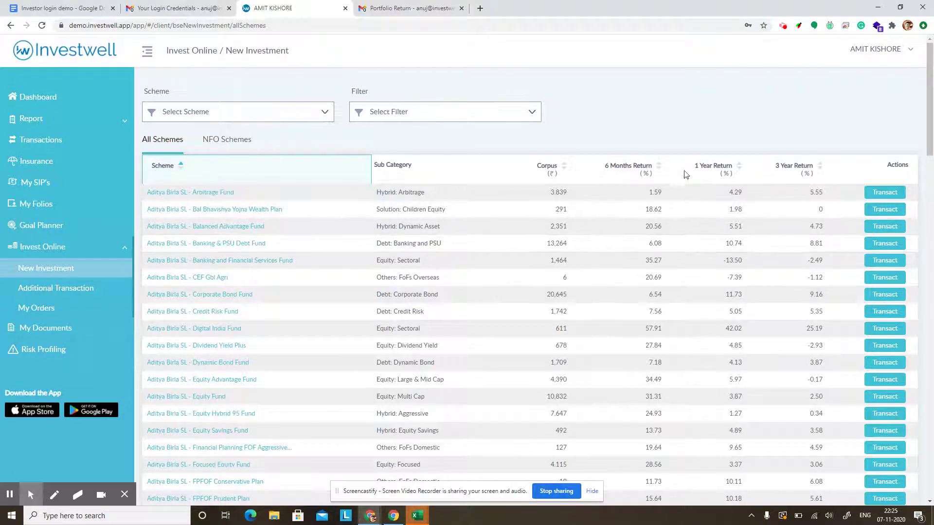
click(796, 164)
click(808, 168)
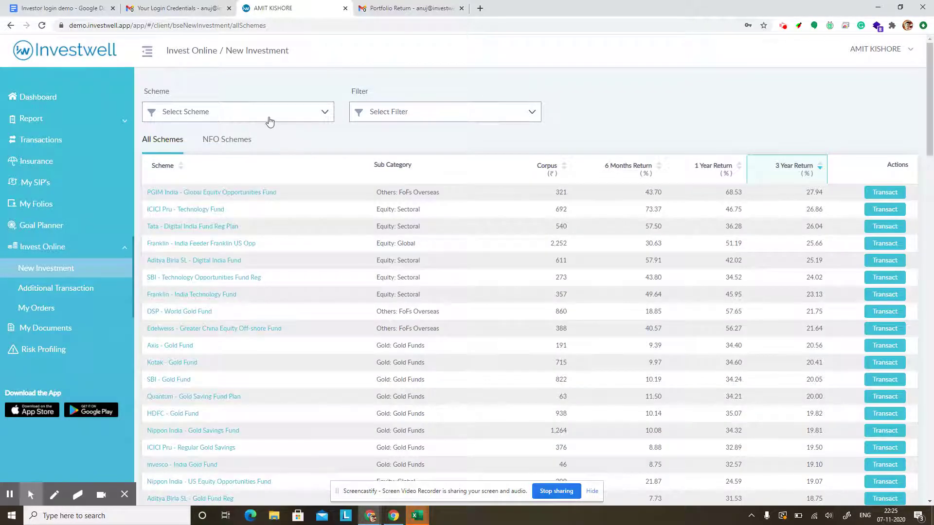
Search schemes for 'axis b' and pick Axis - Bluechip Fund
click(270, 120)
text(axis b)
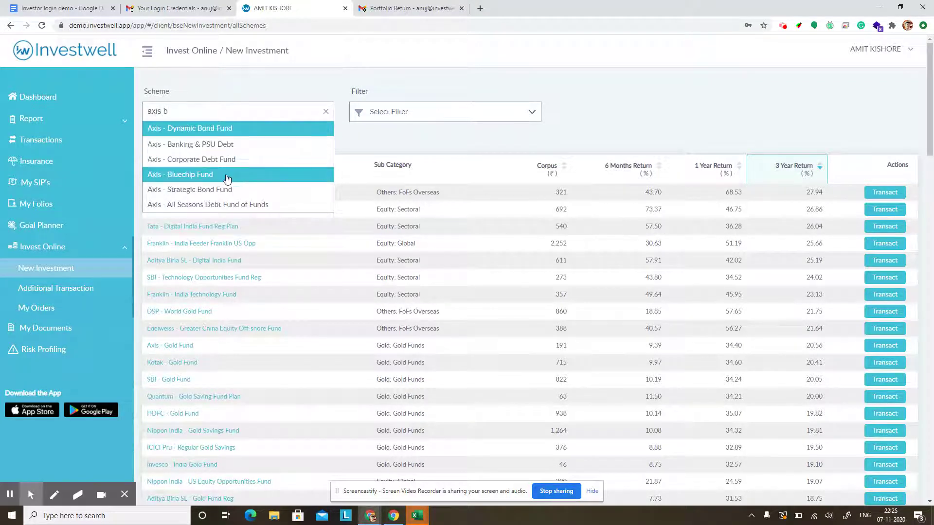
click(226, 178)
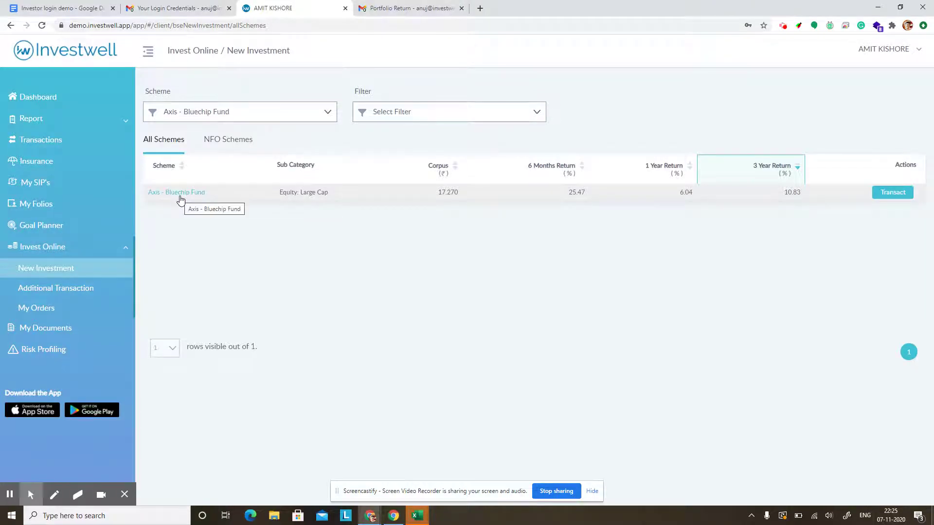
Fill the Axis - Bluechip Fund order as a Purchase, Growth option, amount 10000
click(893, 193)
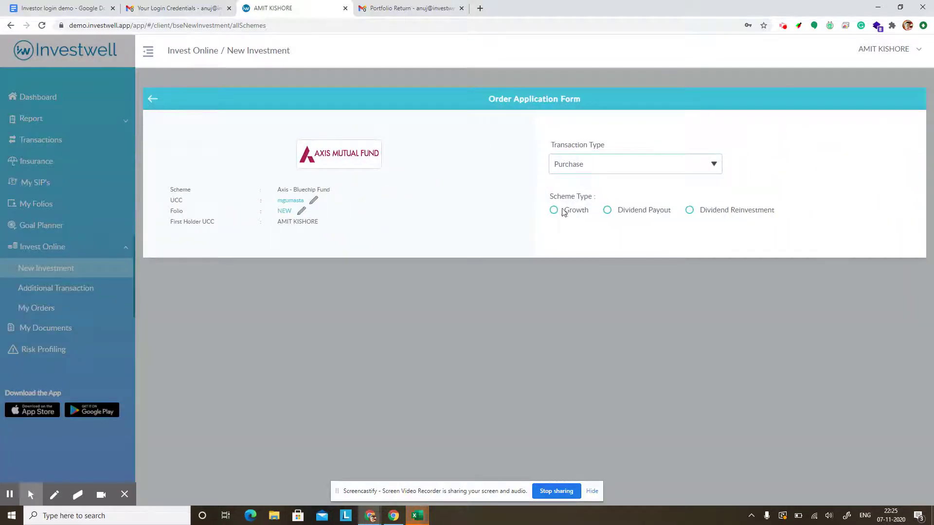
click(564, 174)
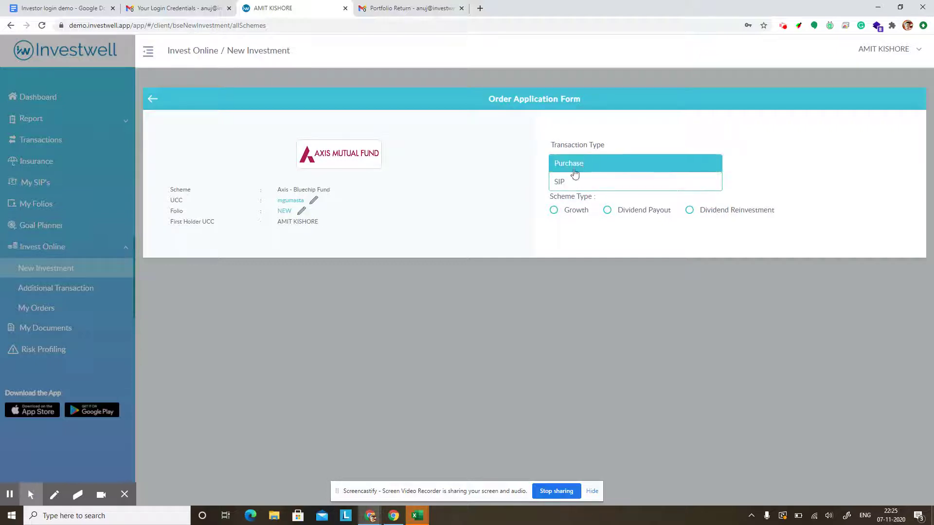
click(559, 213)
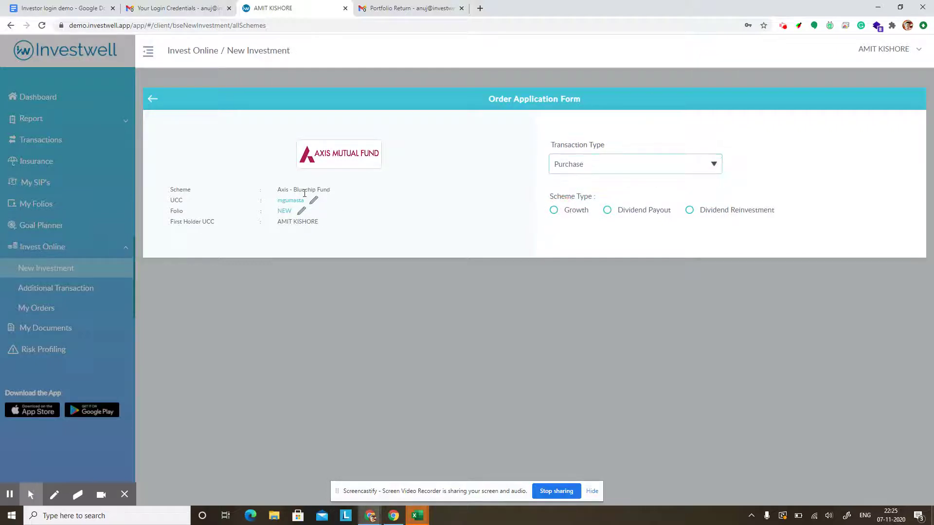
click(553, 211)
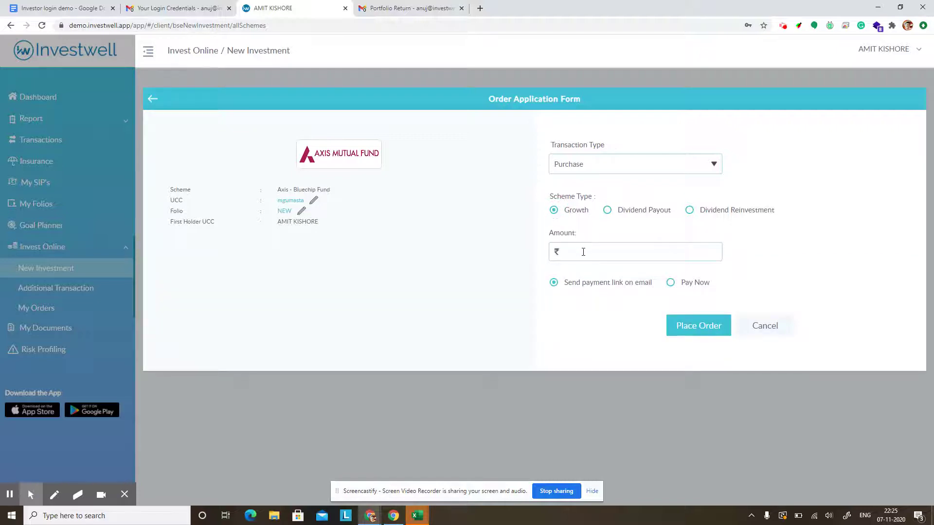
click(583, 252)
text(10000)
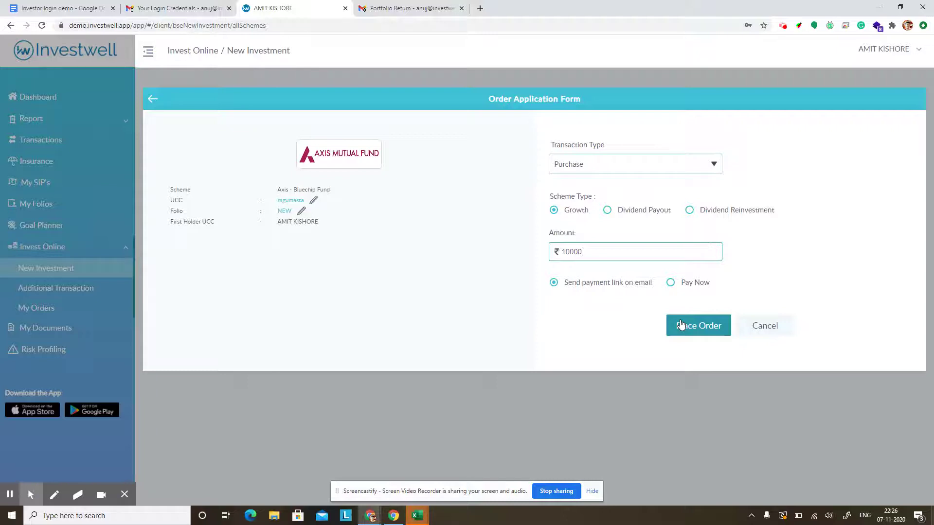
Choose Pay Now and try Net Banking with the AXIS BANK account, then NEFT/RTGS
click(671, 283)
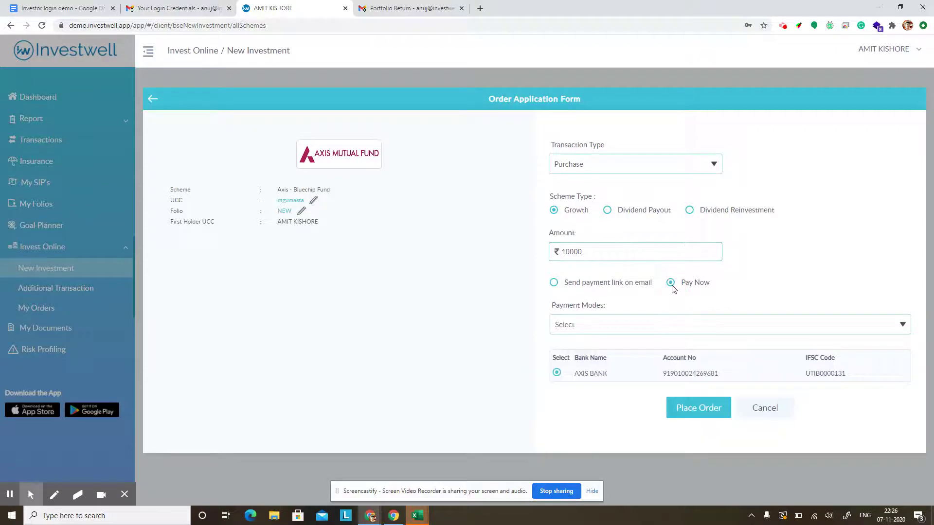
click(669, 324)
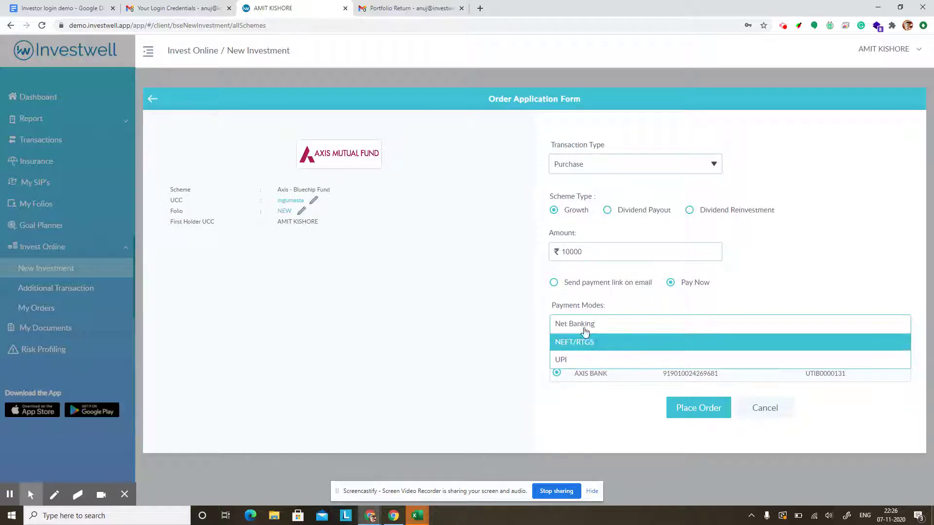
click(518, 328)
click(667, 320)
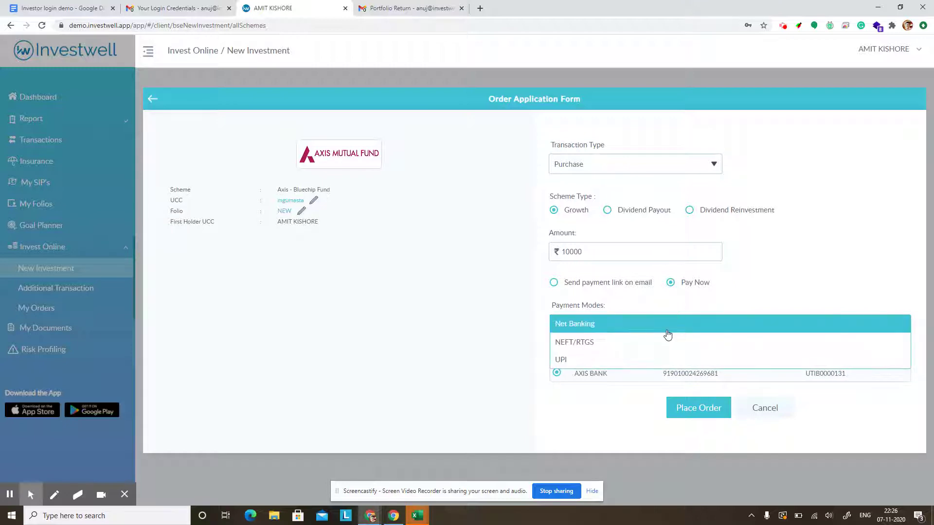
click(666, 327)
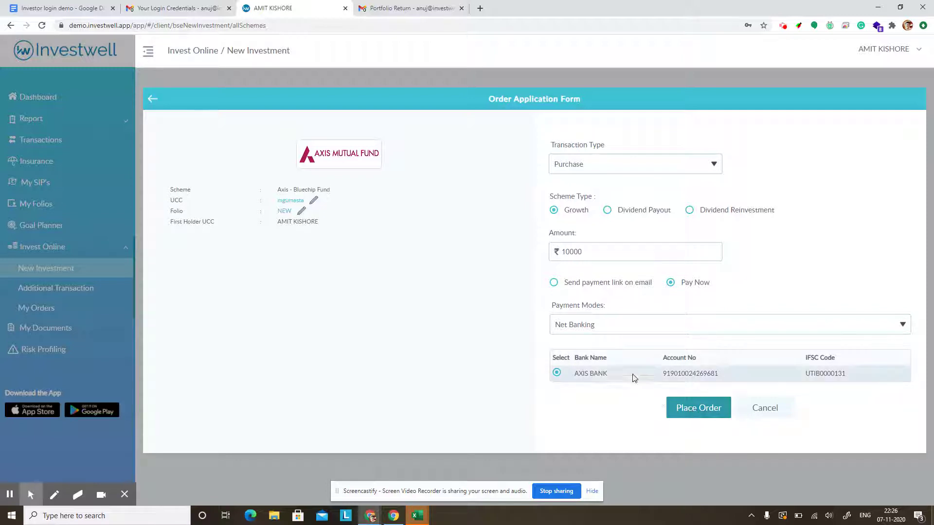
click(589, 380)
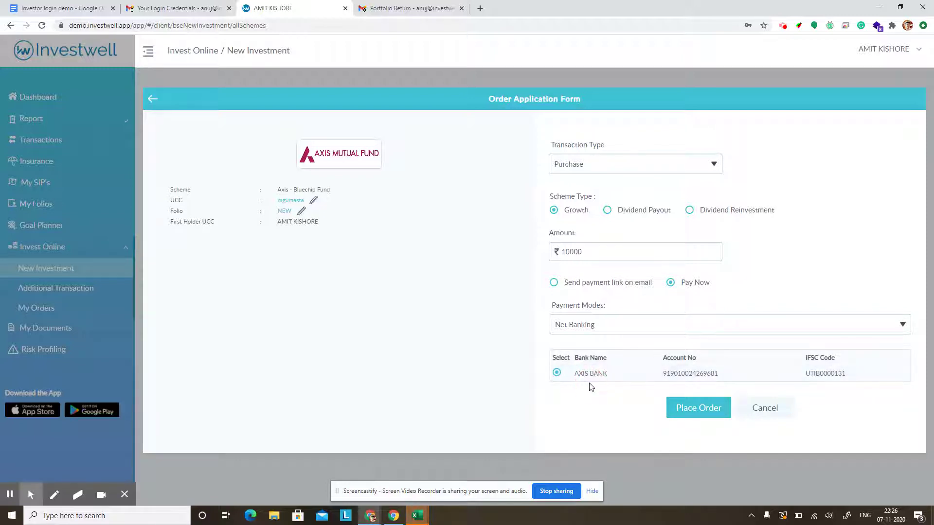
click(612, 330)
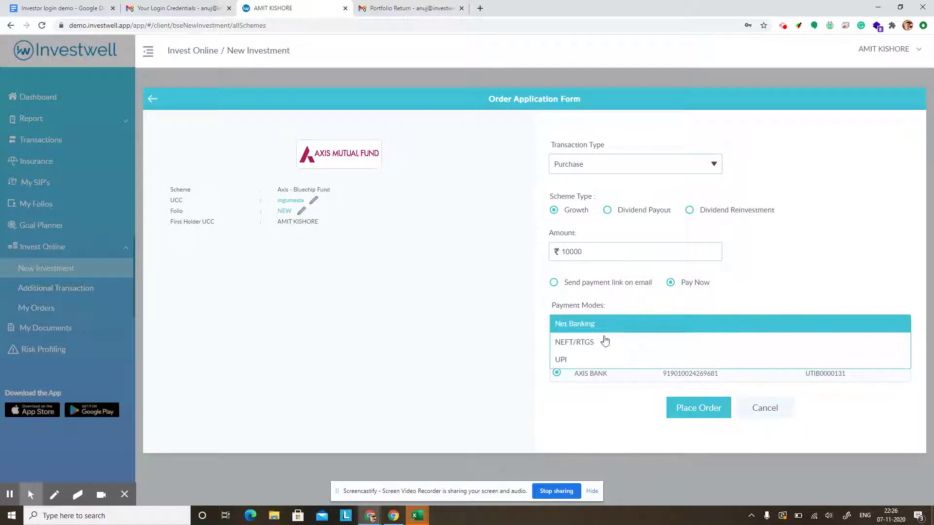
click(584, 345)
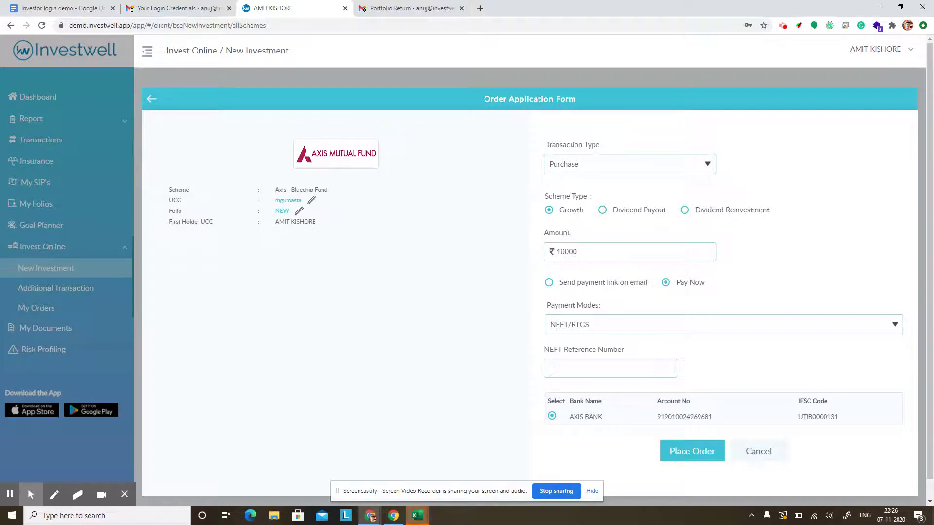
click(551, 372)
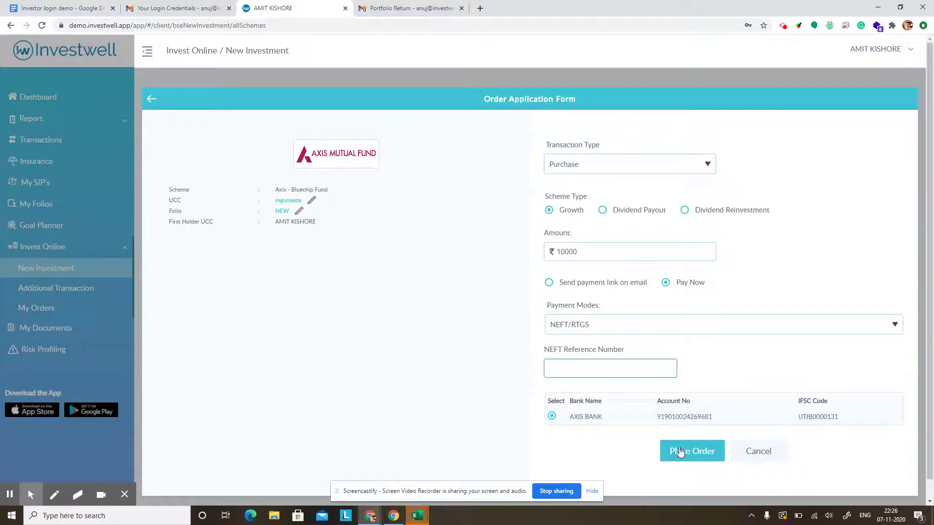
Switch the payment mode to UPI, enter the investor's UPI ID and place the order
click(586, 324)
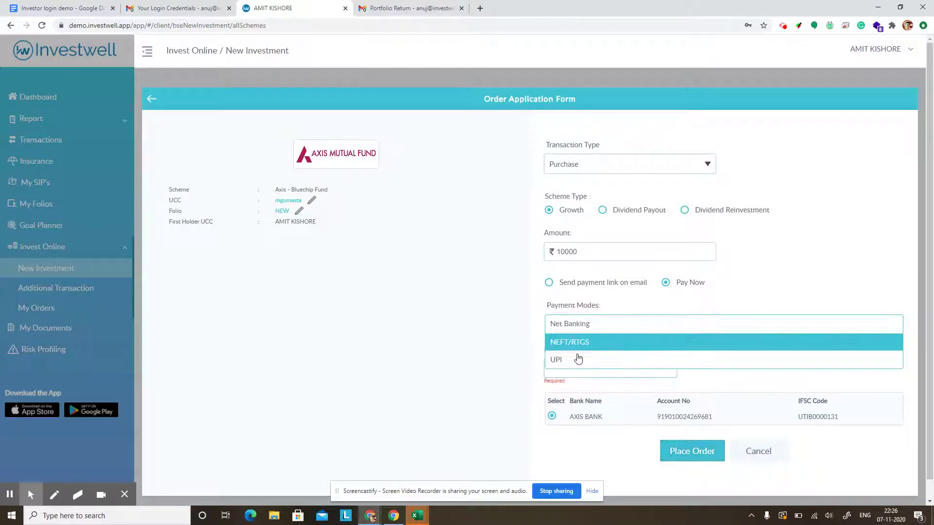
click(577, 362)
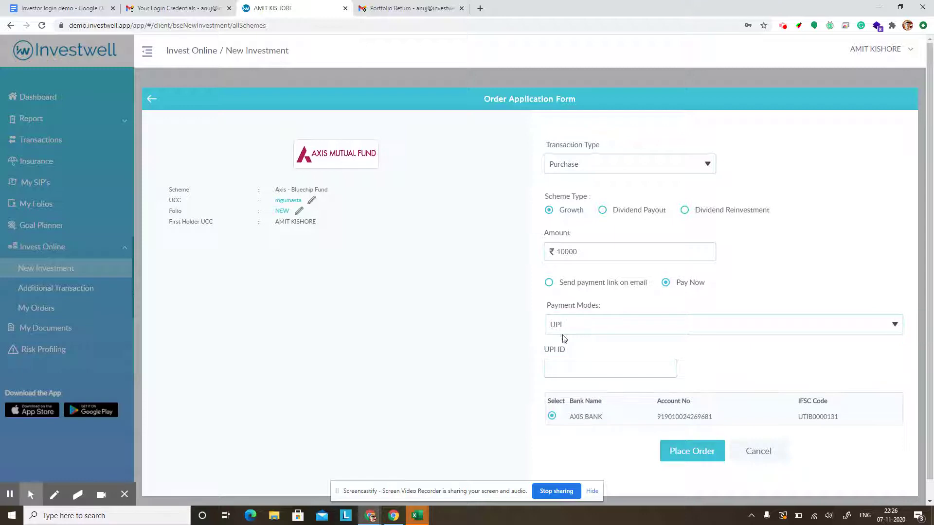
click(568, 372)
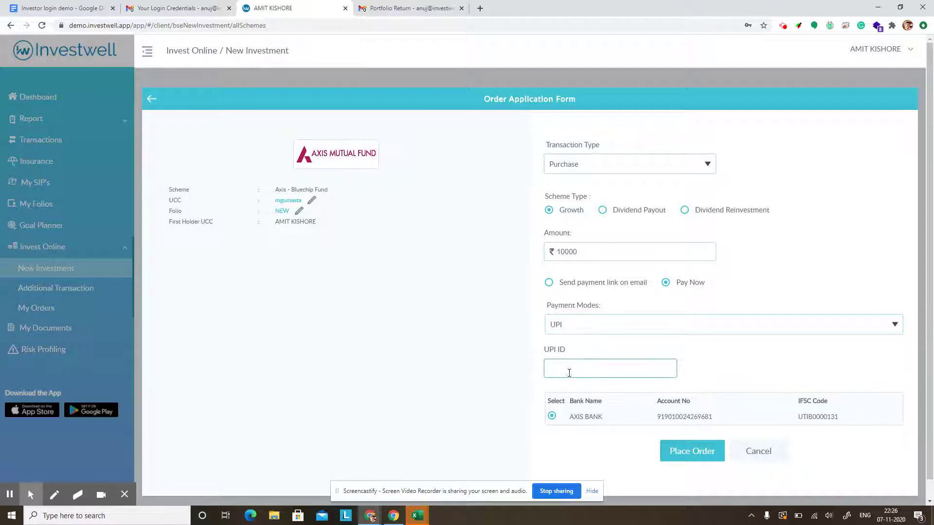
click(700, 448)
Make the Axis Bluechip Fund order a monthly Growth SIP and begin entering the 5000 instalment
click(617, 168)
click(575, 164)
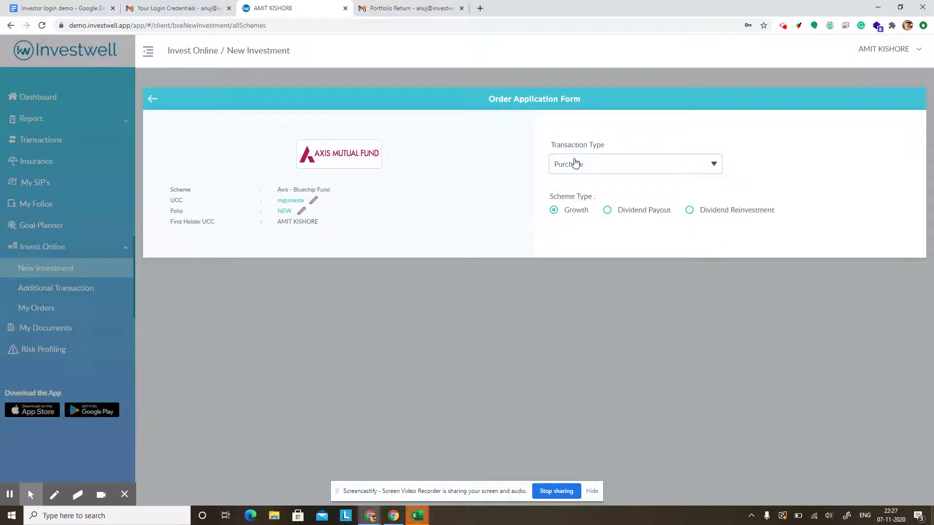
click(573, 164)
click(569, 182)
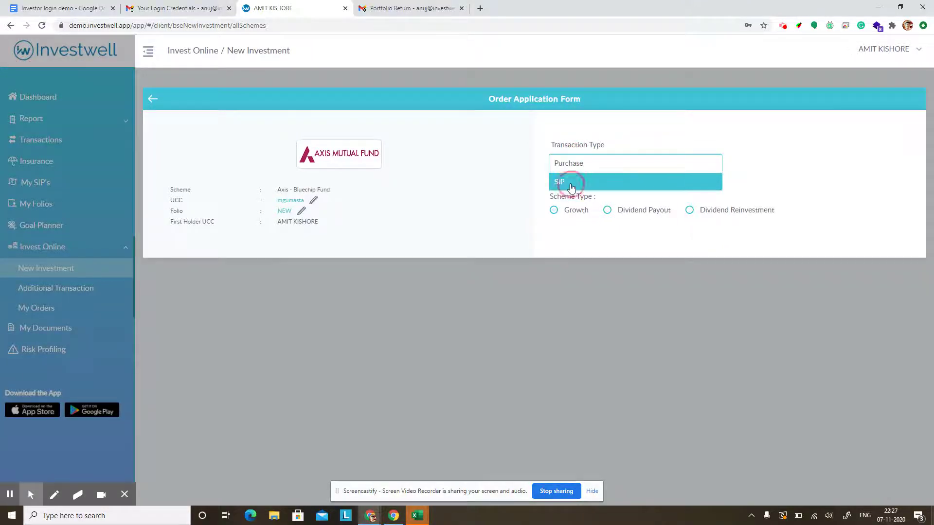
click(558, 212)
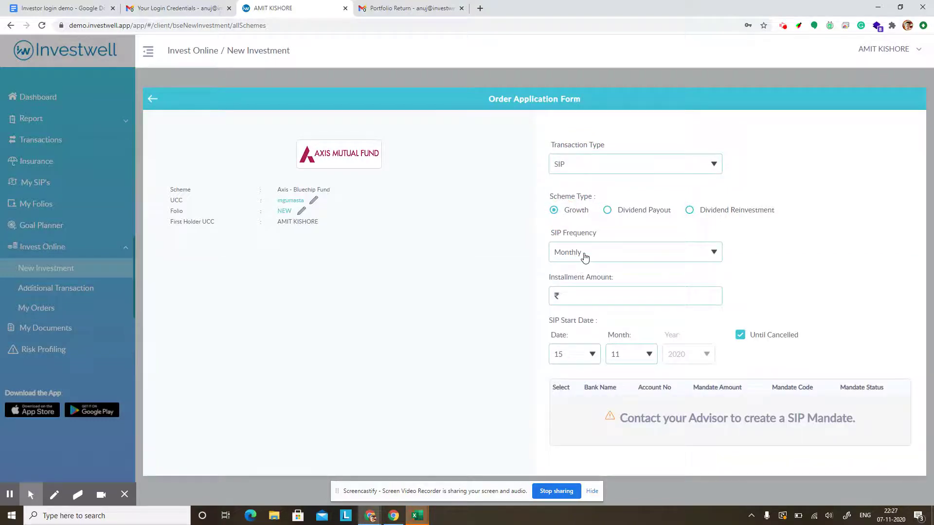
click(584, 257)
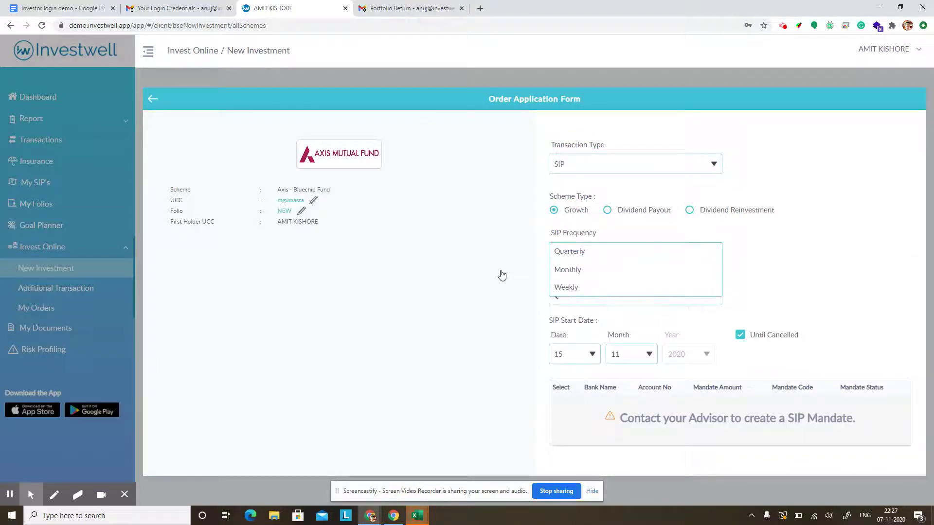
click(568, 270)
click(597, 295)
text(5)
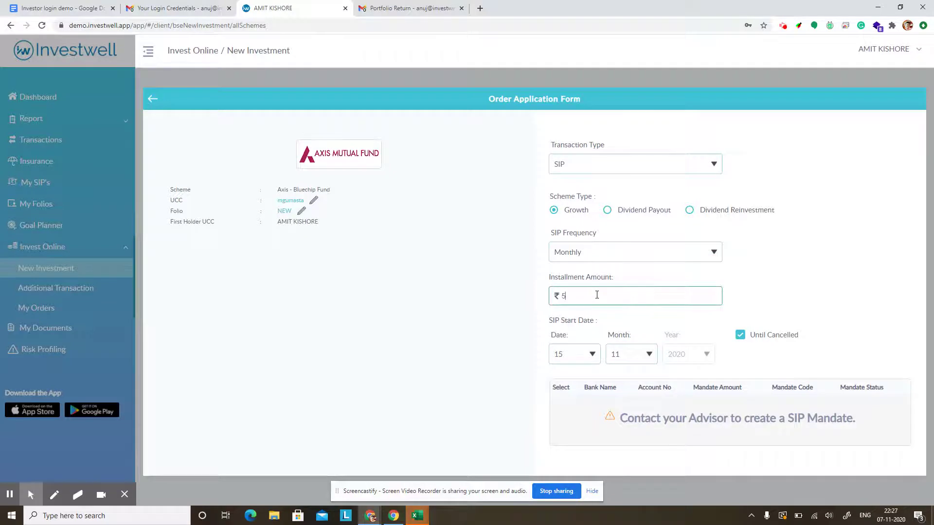
text(000)
Leave the order form and browse the investor's folios on the Additional Transaction page
click(154, 98)
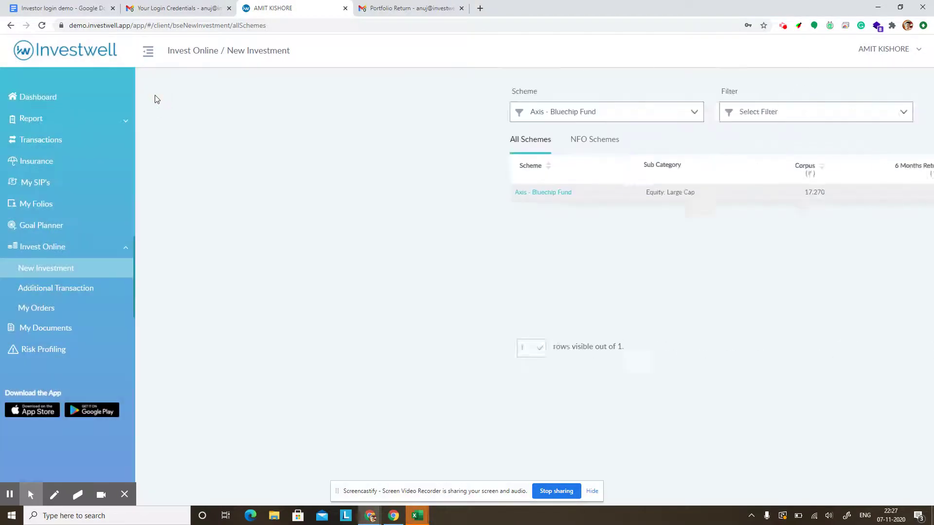
click(50, 292)
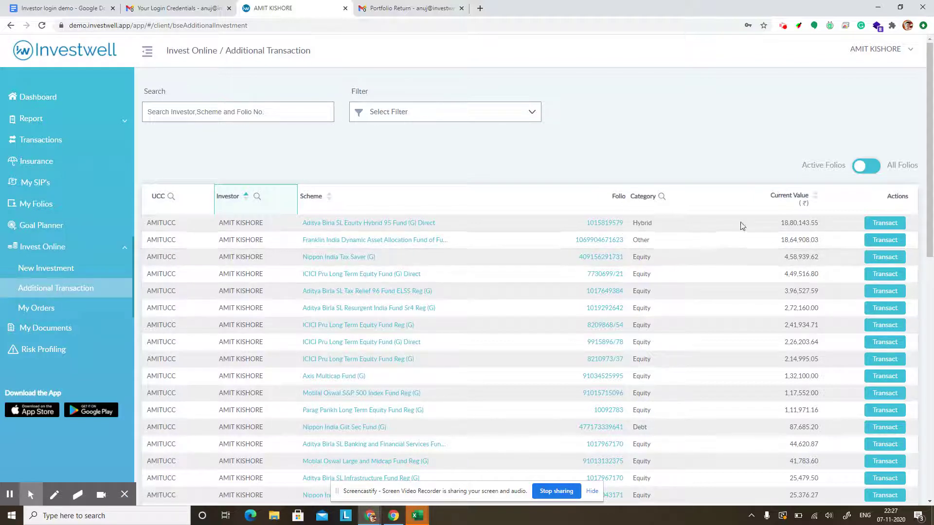
scroll(800, 272, down, 1)
scroll(802, 270, up, 1)
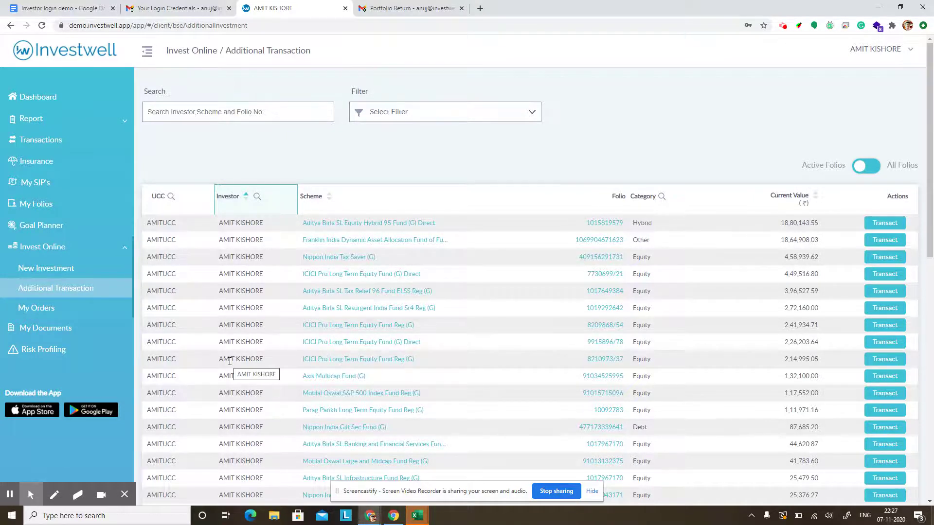
scroll(229, 361, down, 8)
scroll(230, 364, down, 2)
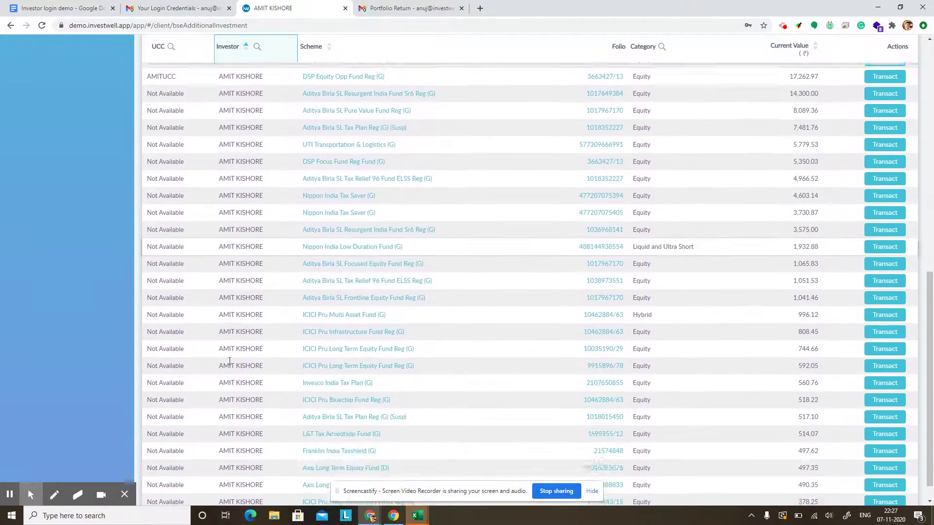
scroll(230, 362, up, 5)
Start an order on the Nippon India Tax Saver (G) folio set to Purchase with the Growth option
scroll(229, 360, up, 5)
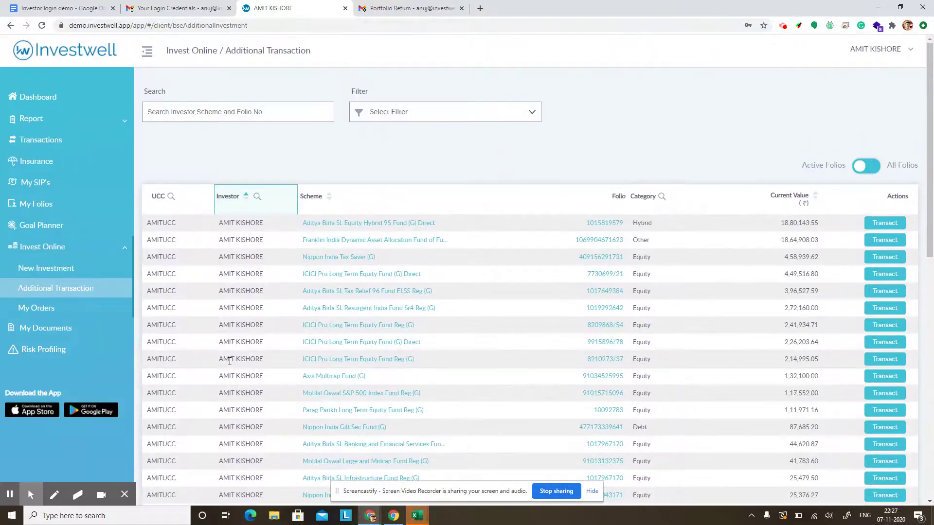
click(874, 260)
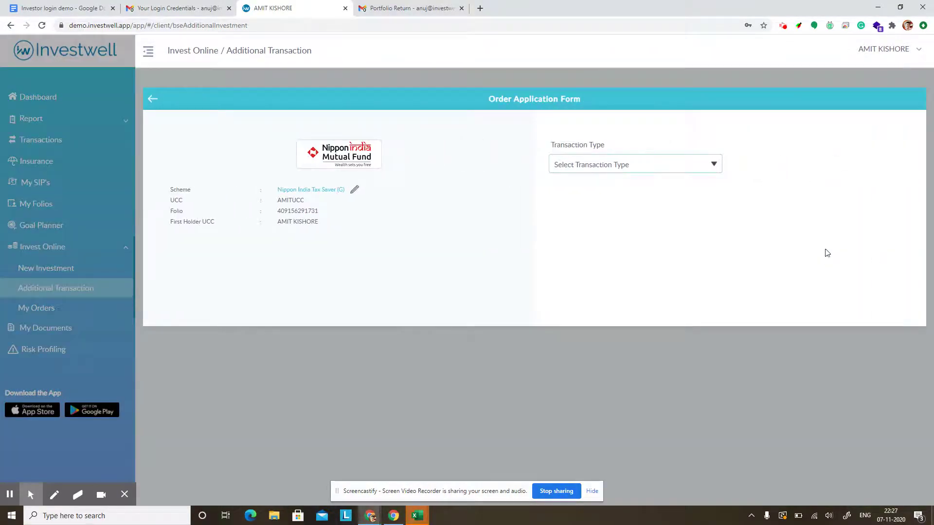
click(598, 168)
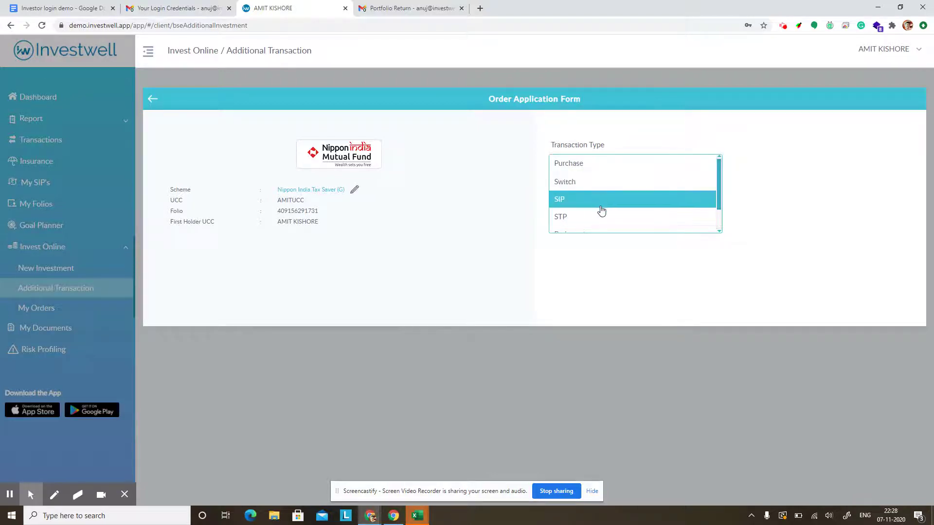
scroll(601, 210, down, 2)
scroll(600, 211, up, 2)
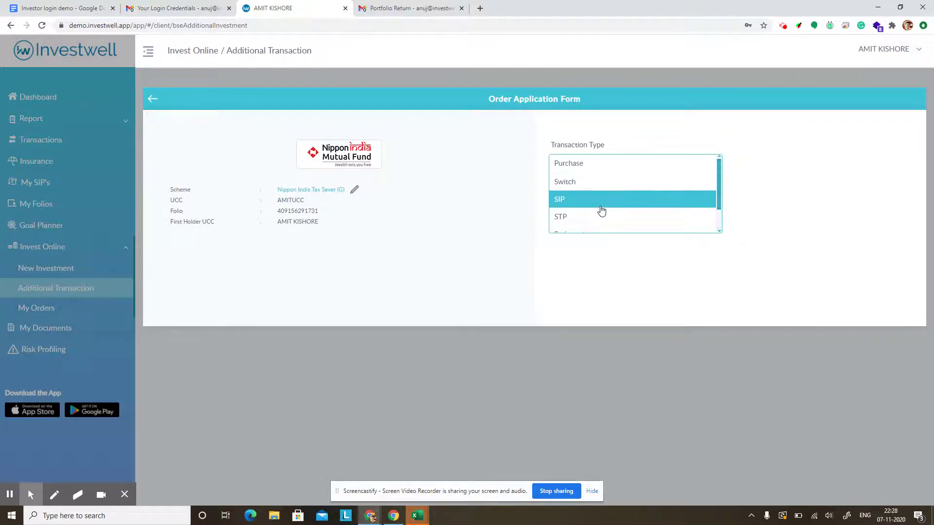
click(590, 165)
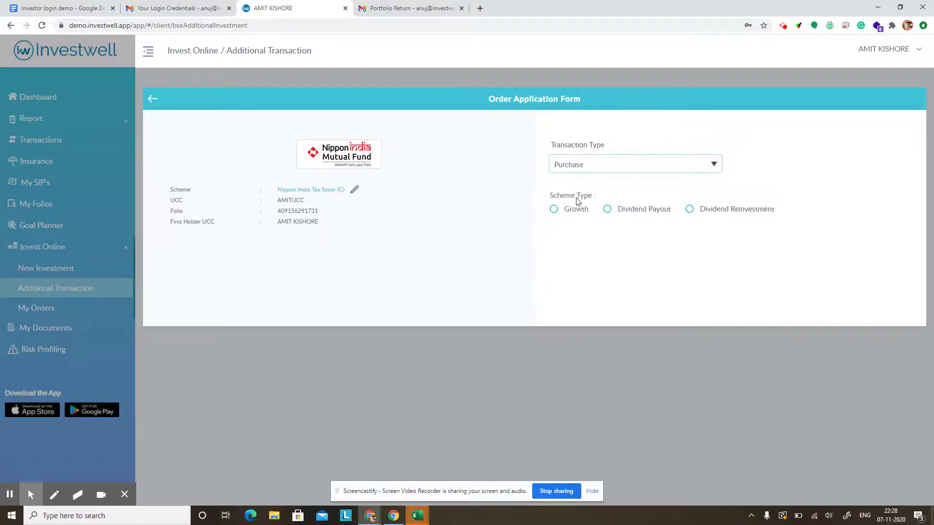
click(571, 209)
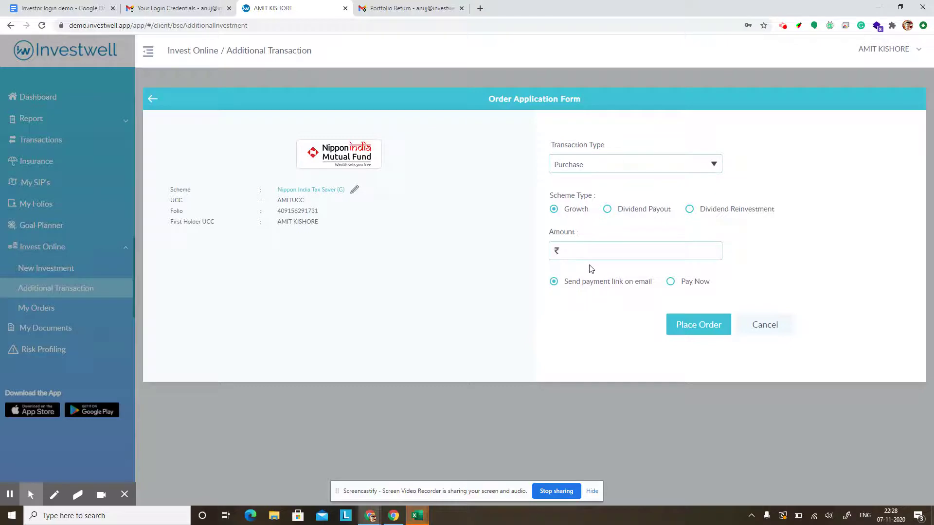
Change the Nippon India Tax Saver order to a Switch and inspect its unlocked balance and units
click(615, 164)
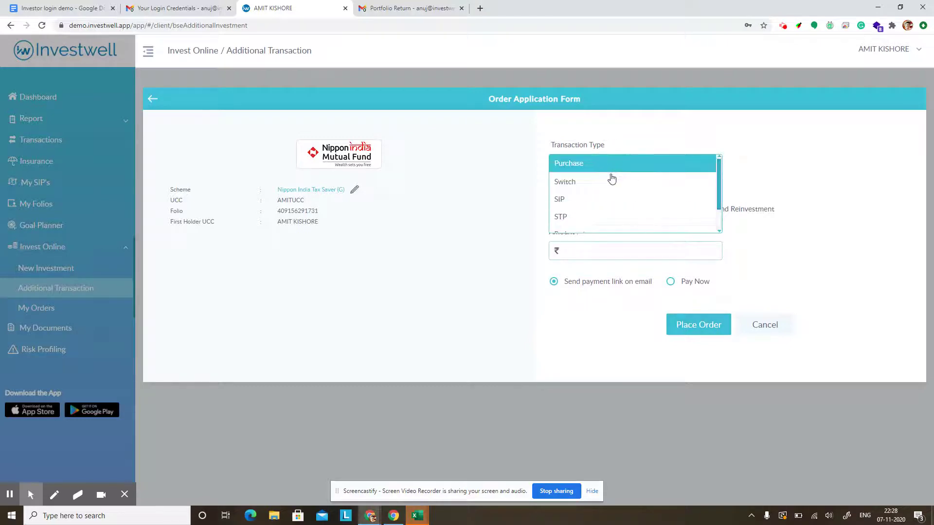
click(607, 182)
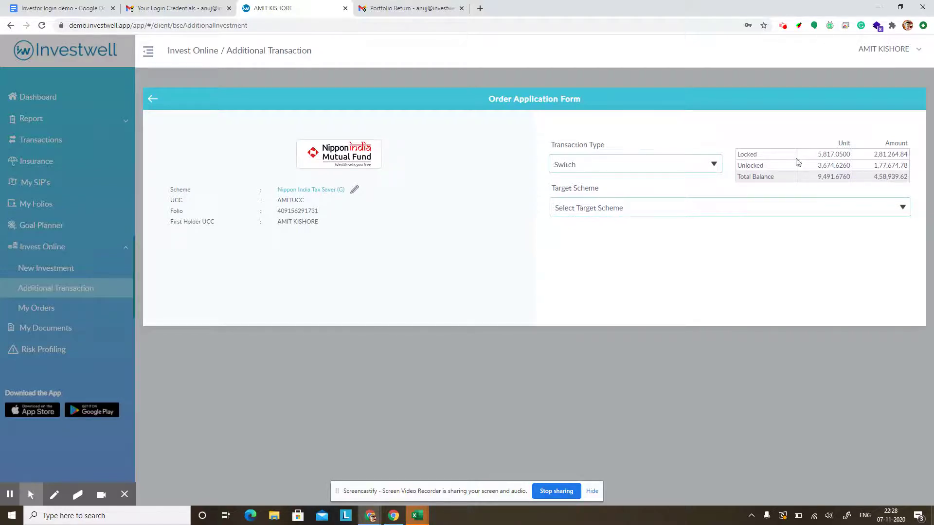
click(746, 156)
double_click(747, 165)
click(527, 195)
double_click(749, 165)
click(818, 168)
drag(816, 166, 839, 166)
click(700, 191)
Target Nippon India - Balanced Advantage Fund, Growth, by Amount, then return to the folio list
click(604, 213)
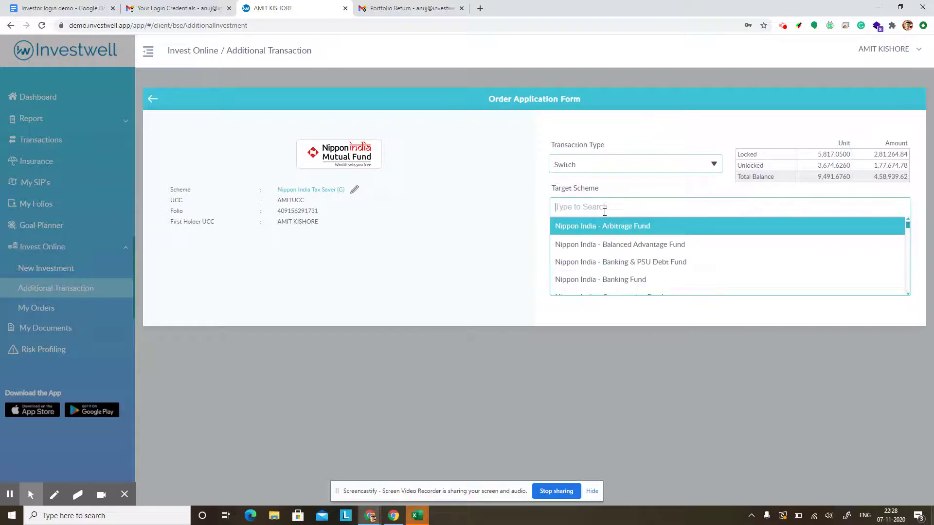
click(602, 244)
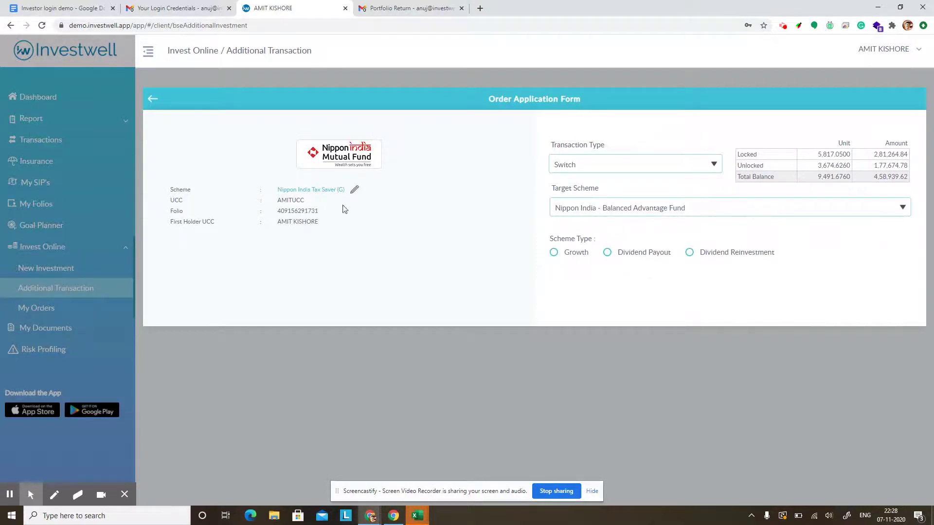
click(573, 259)
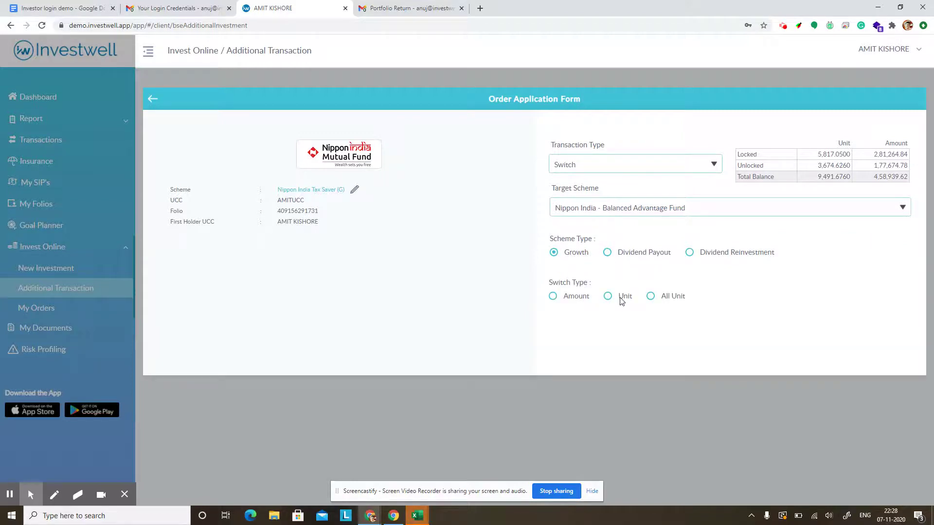
click(662, 303)
click(568, 298)
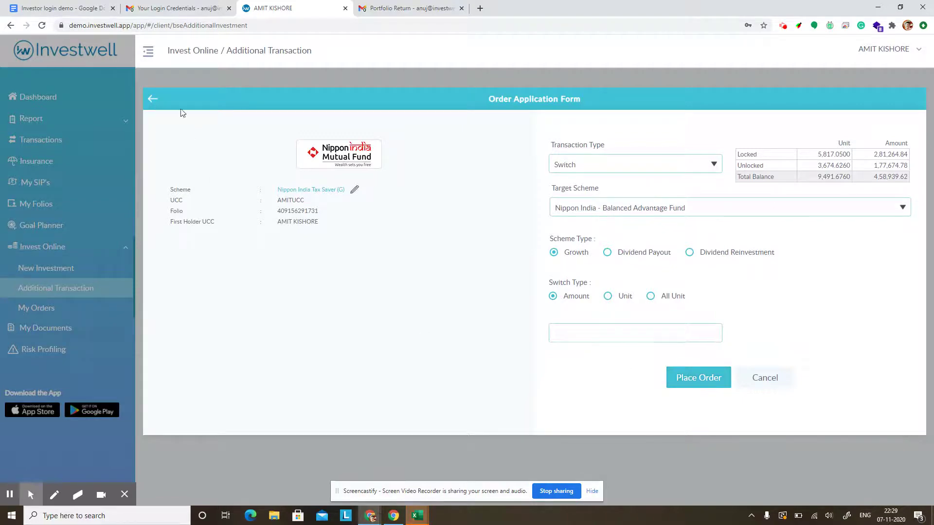
click(164, 103)
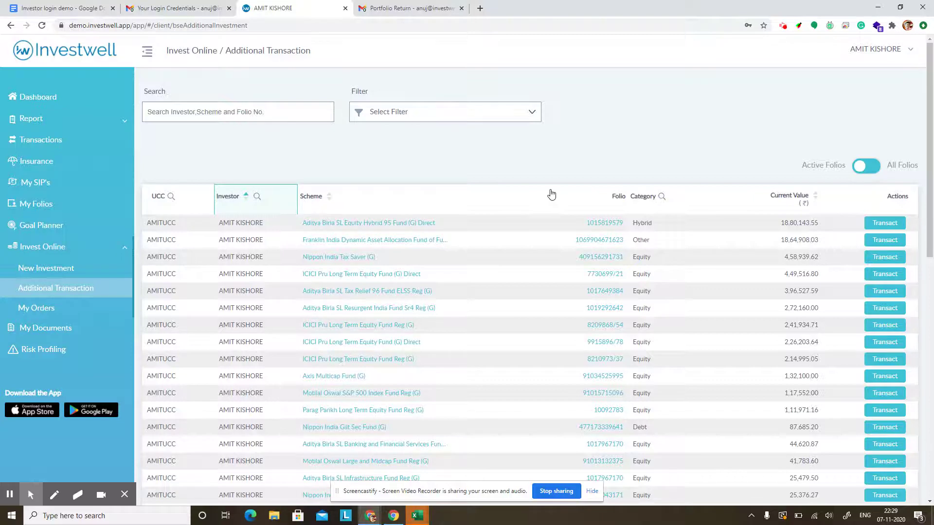
Open the Aditya Birla SL Tax Relief 96 folio's Statement of Account and check its folio number
scroll(555, 204, down, 4)
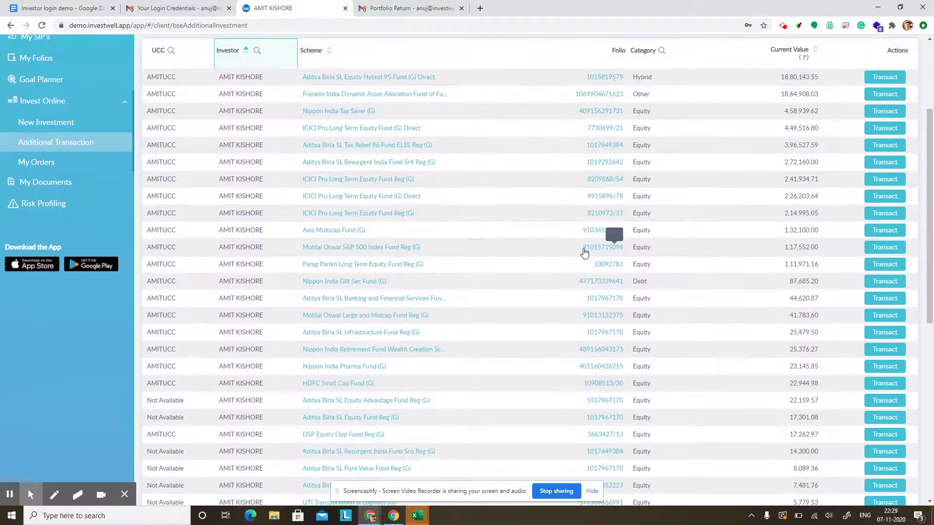
scroll(586, 234, up, 3)
click(603, 243)
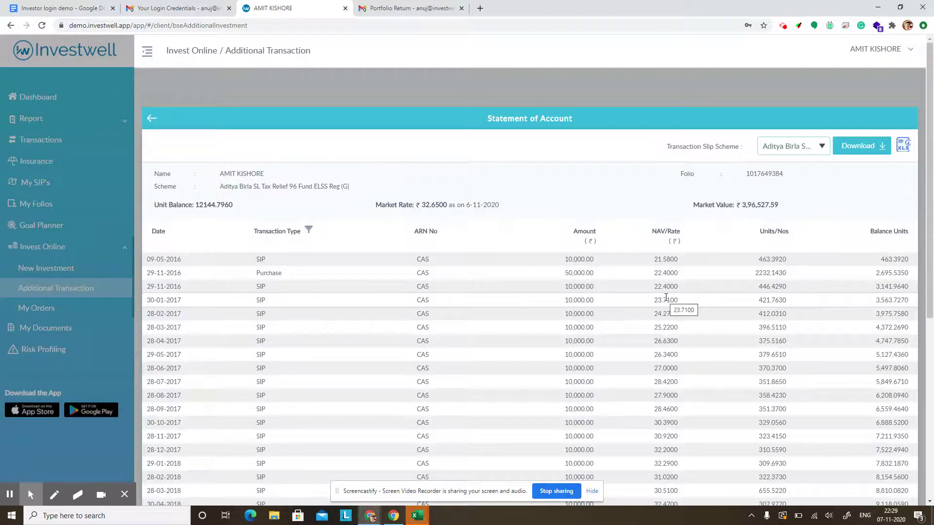
double_click(764, 174)
click(630, 223)
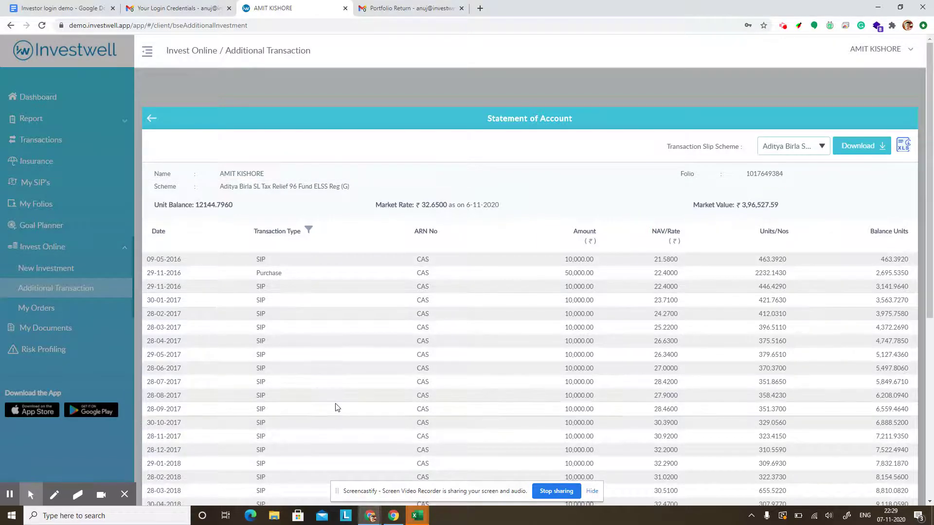
Scroll through the statement, market value ₹3,96,527.59, and return to the folio list
scroll(334, 396, down, 4)
scroll(352, 267, down, 3)
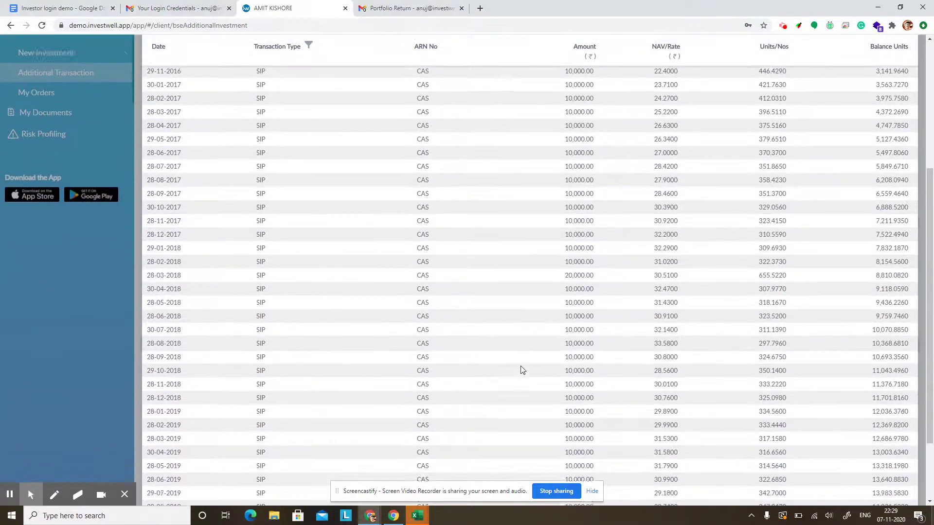
scroll(581, 357, up, 3)
scroll(581, 356, up, 5)
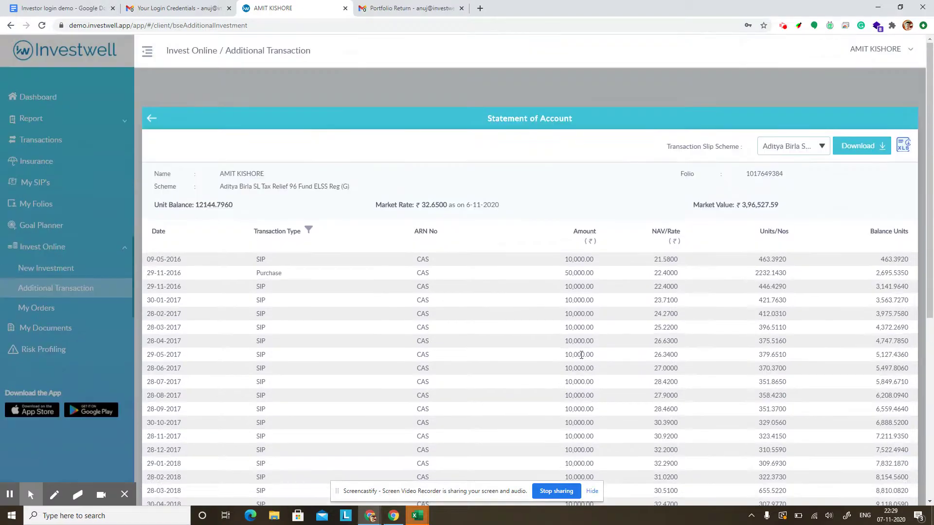
scroll(899, 302, down, 6)
scroll(903, 336, down, 2)
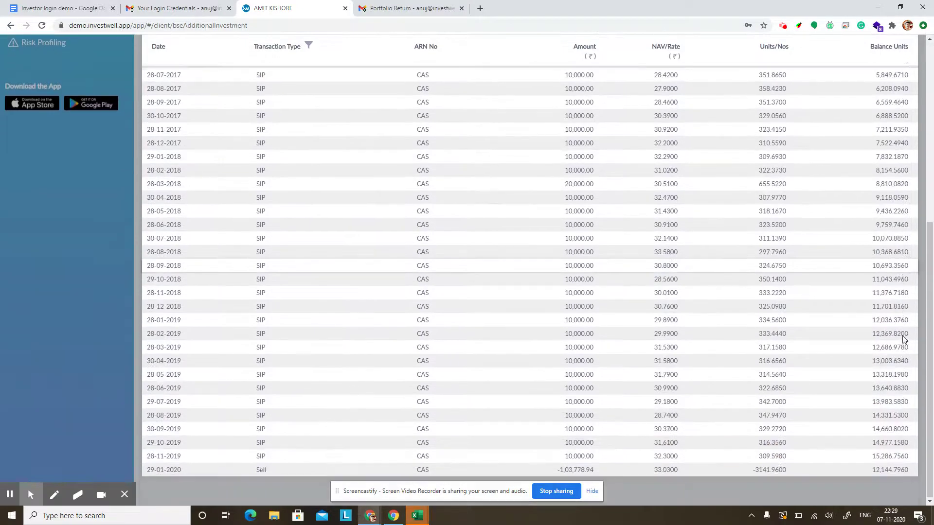
scroll(903, 336, up, 4)
scroll(903, 337, up, 3)
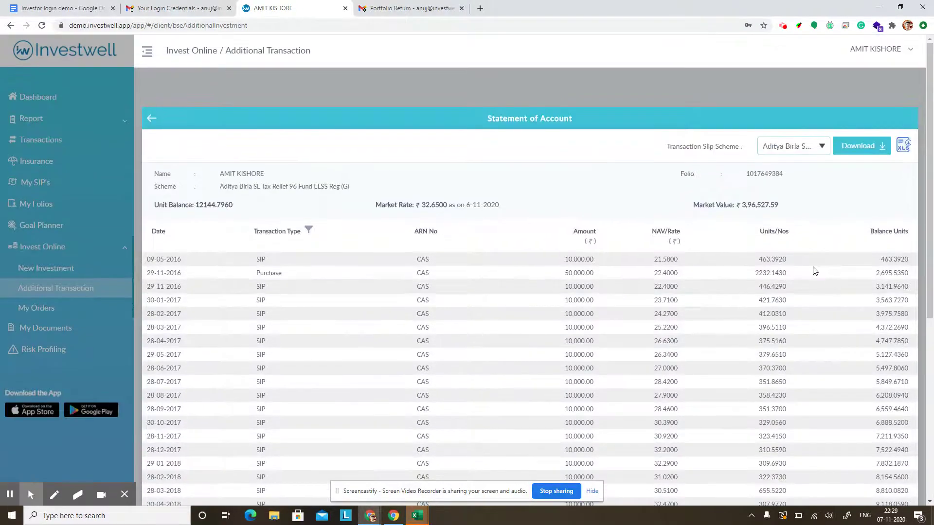
click(761, 176)
click(680, 182)
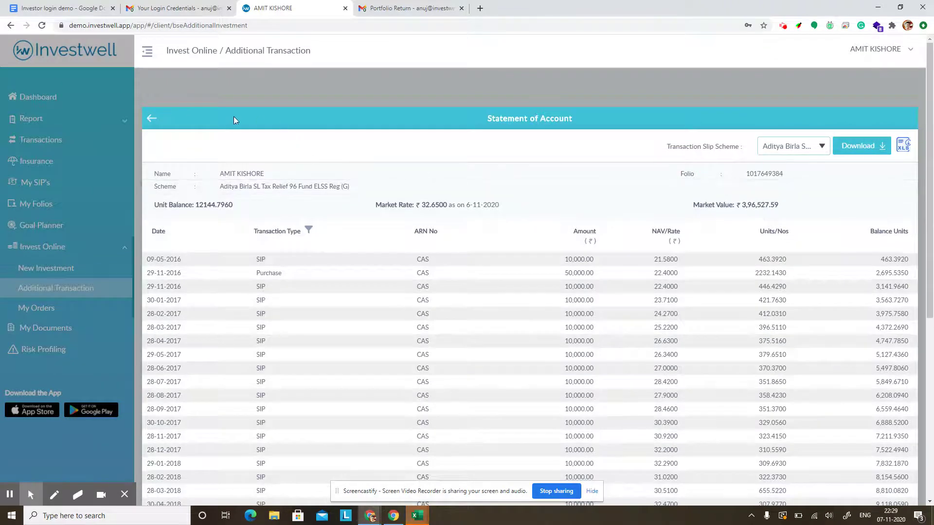
click(163, 121)
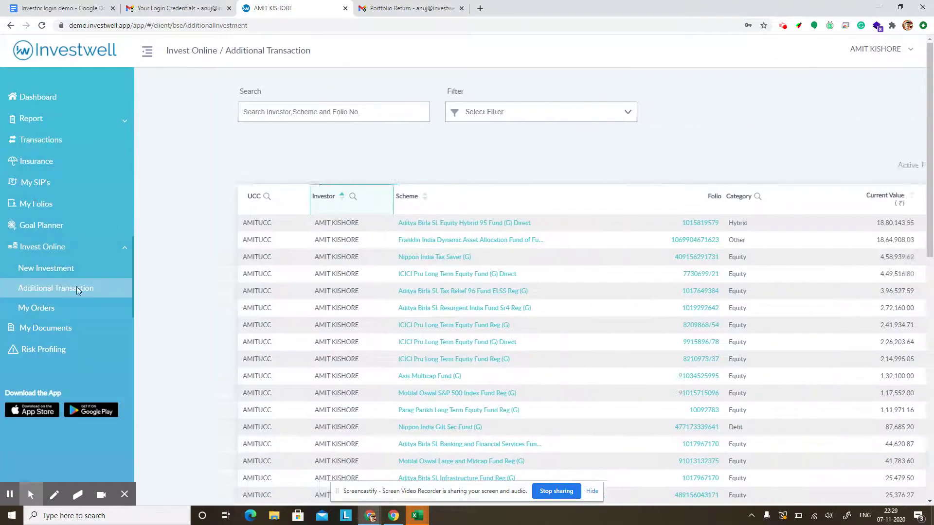
Check My Orders, then view the XLS summaries and PNG in the investor's My Documents folder
click(46, 317)
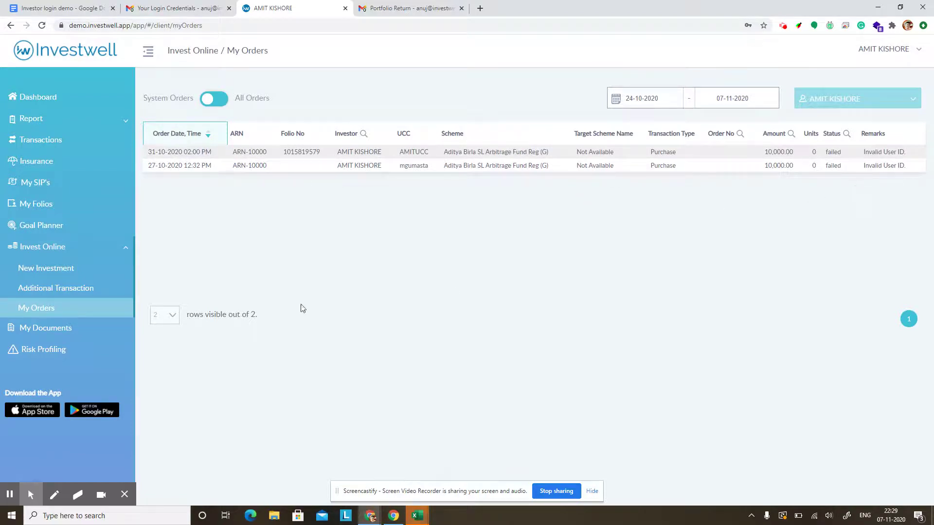
click(50, 330)
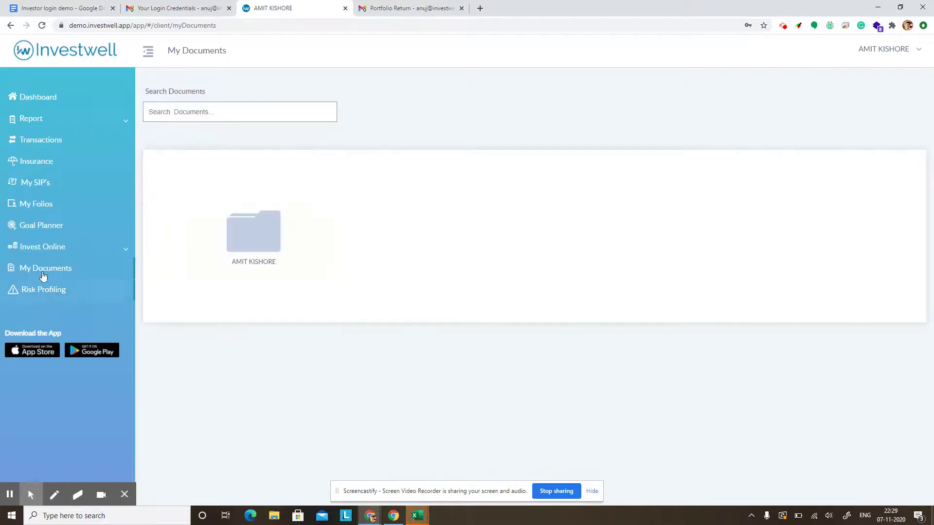
mouse_move(279, 243)
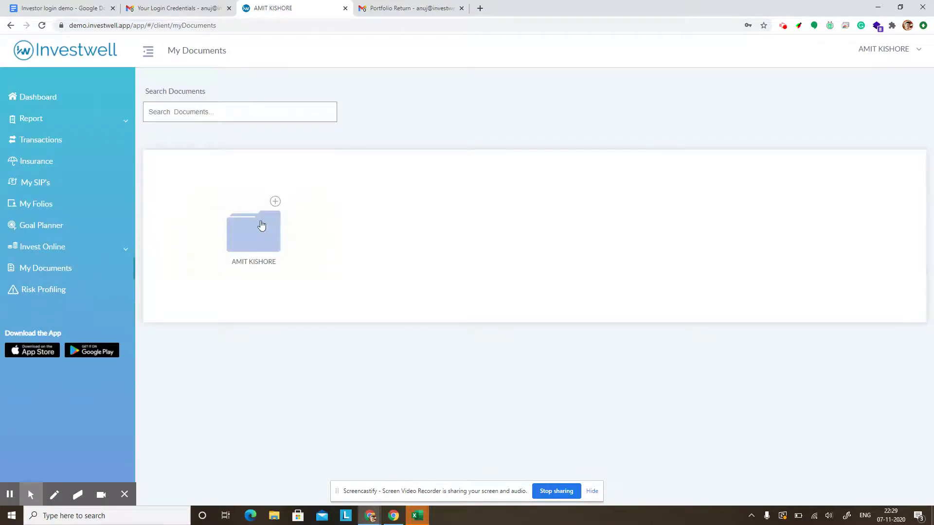
click(262, 225)
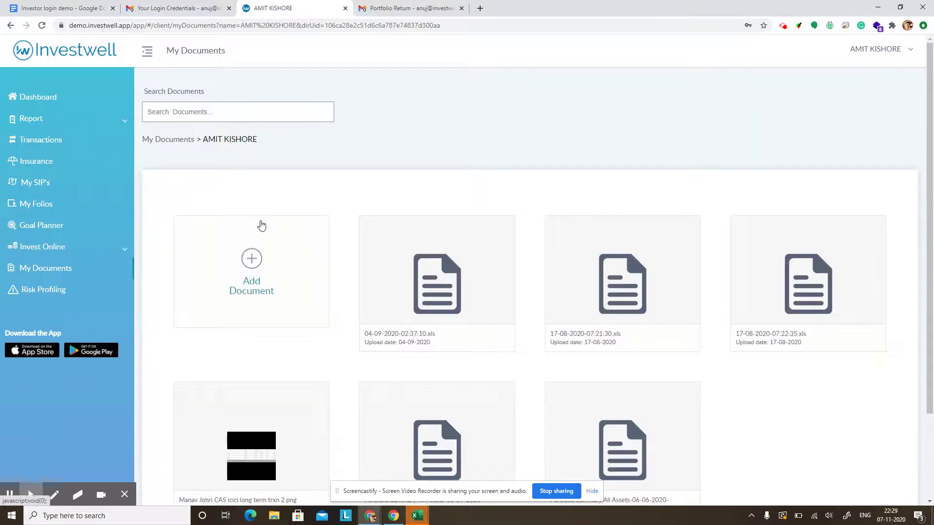
scroll(522, 198, down, 6)
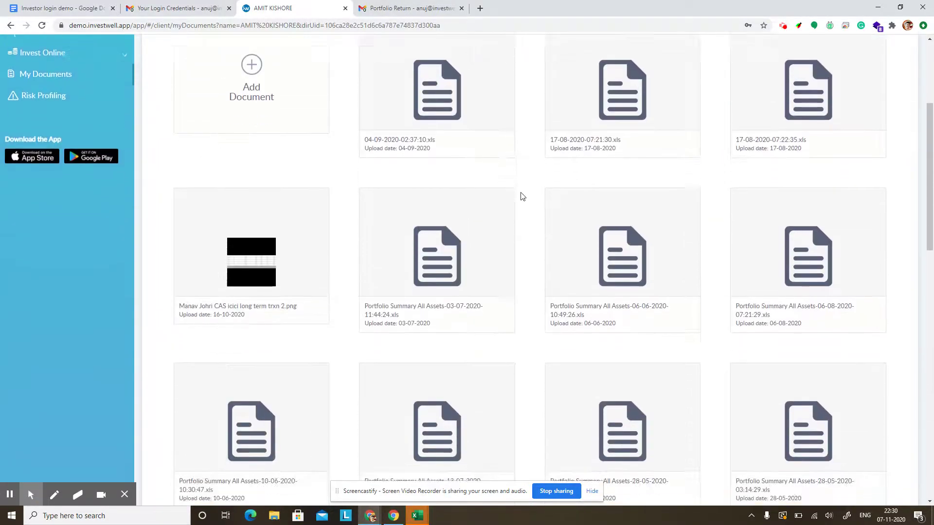
scroll(485, 200, up, 6)
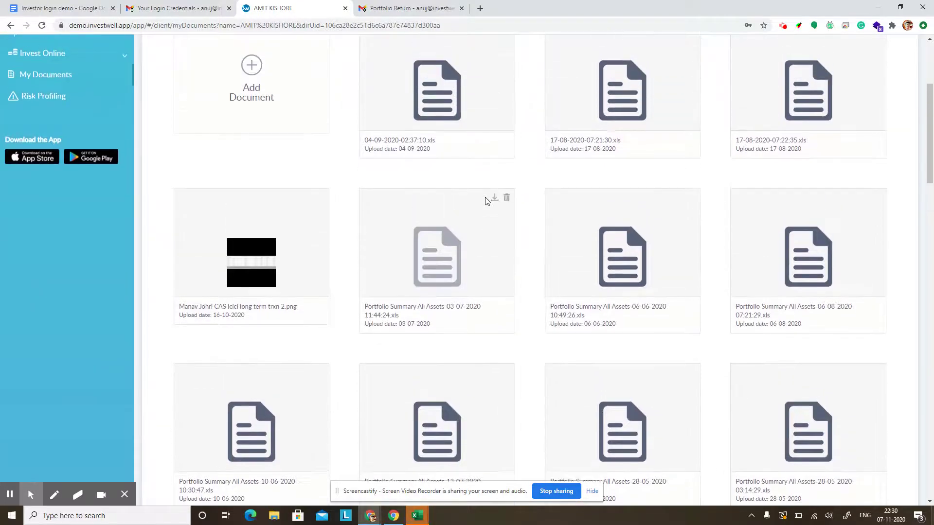
Review the Goal Planner's savings chart and six current goals, then export the goal report to PDF
click(82, 224)
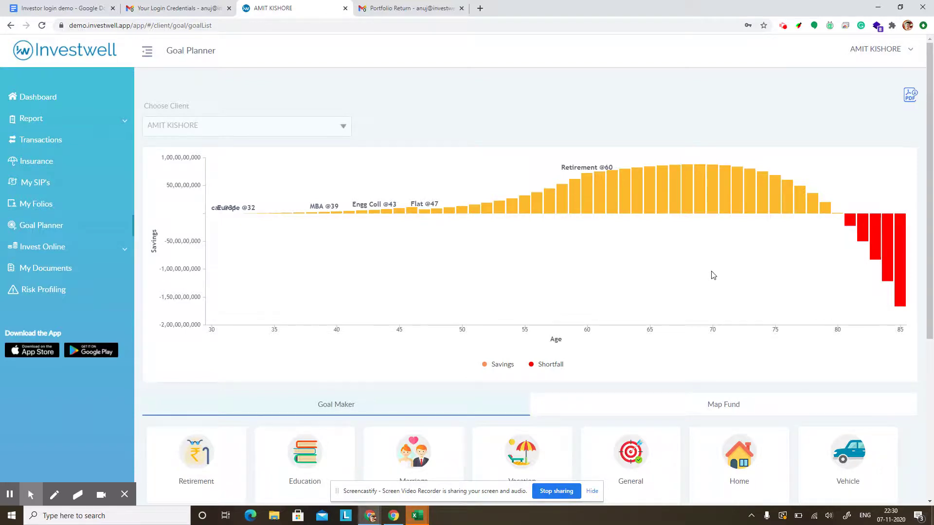
scroll(712, 276, down, 2)
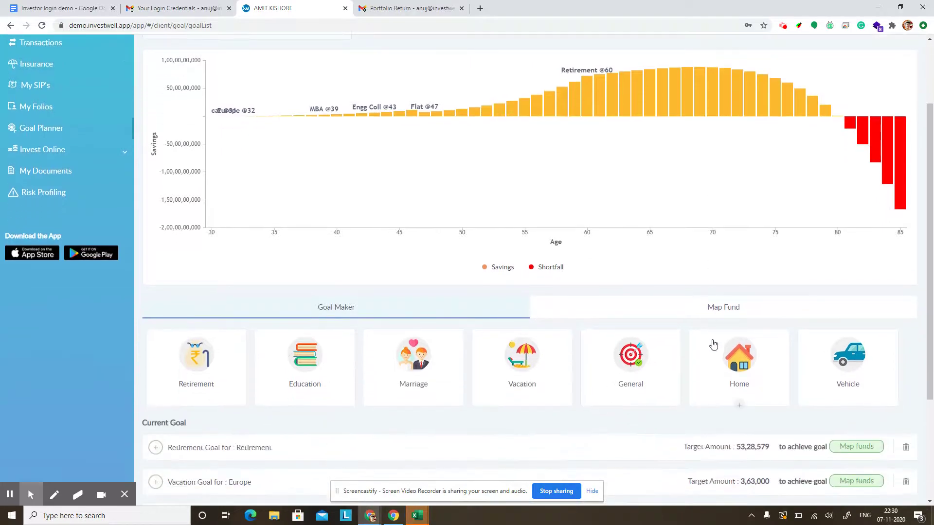
scroll(714, 351, down, 1)
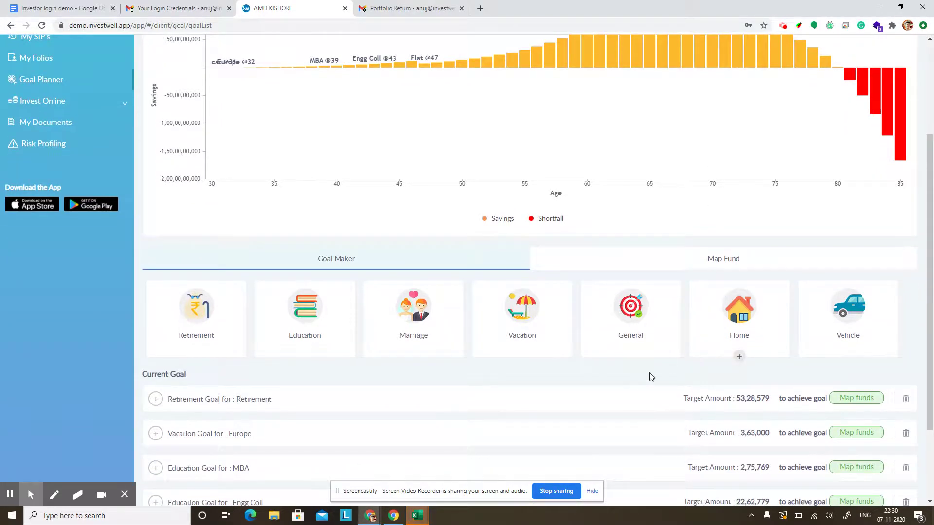
scroll(645, 378, down, 2)
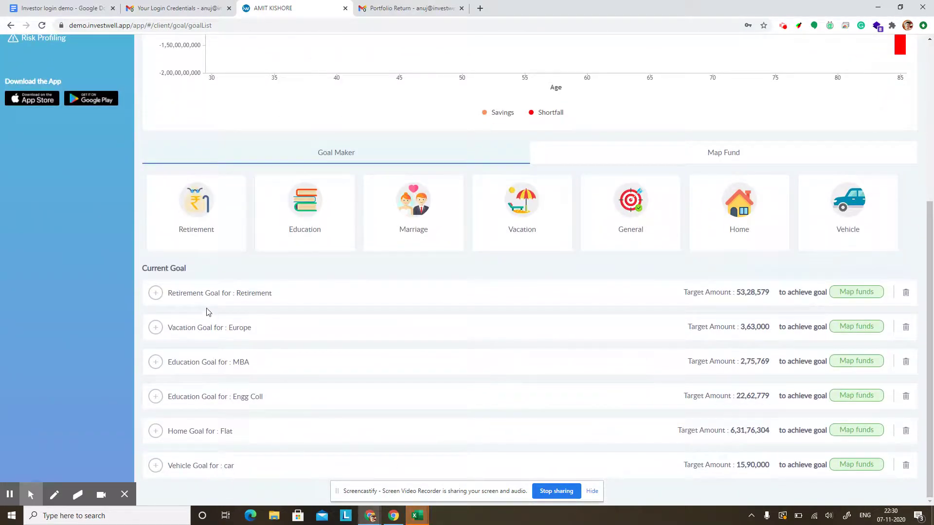
scroll(220, 397, up, 5)
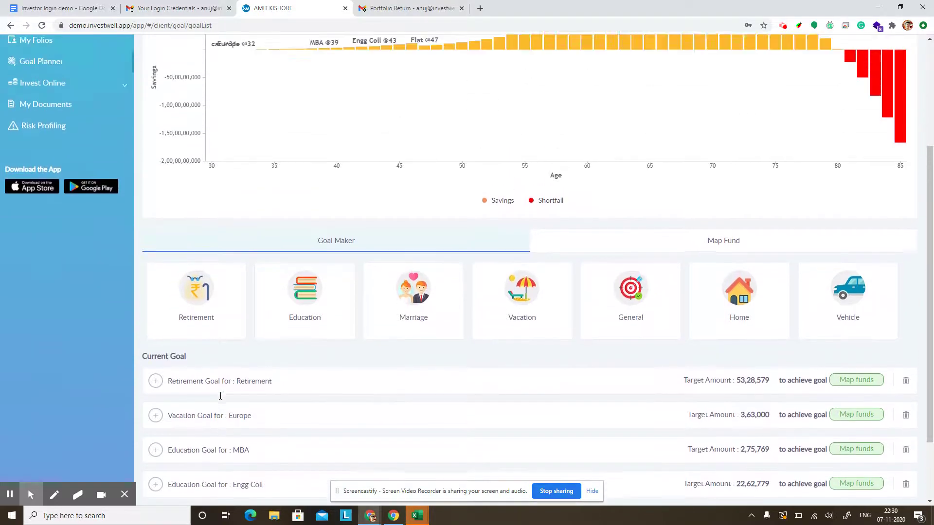
scroll(303, 407, down, 5)
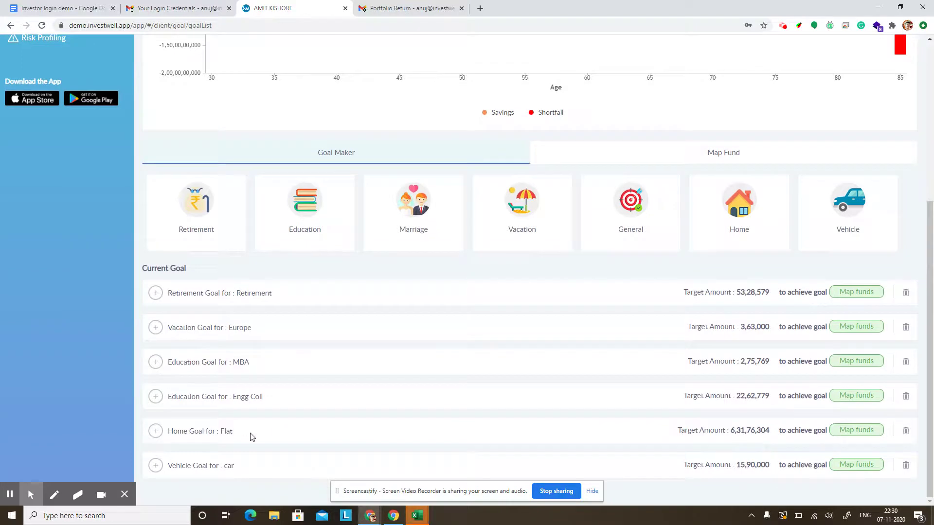
scroll(250, 435, up, 5)
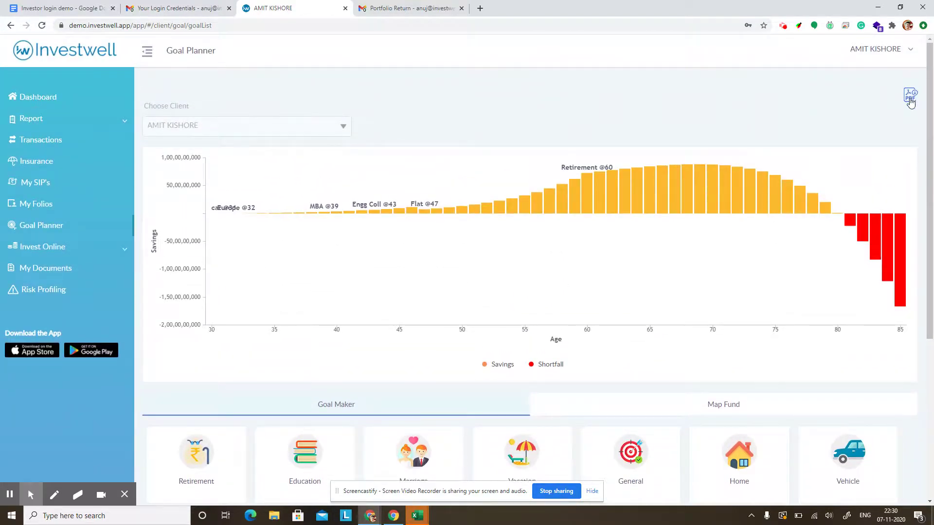
click(910, 96)
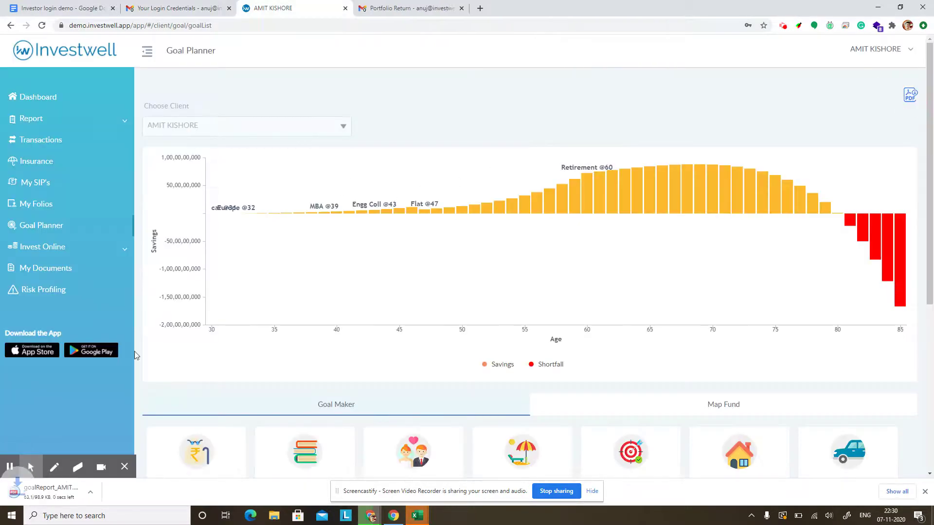
Read the downloaded goalReport PDF, with required SIP totalling 158,783.96, then close it
click(43, 490)
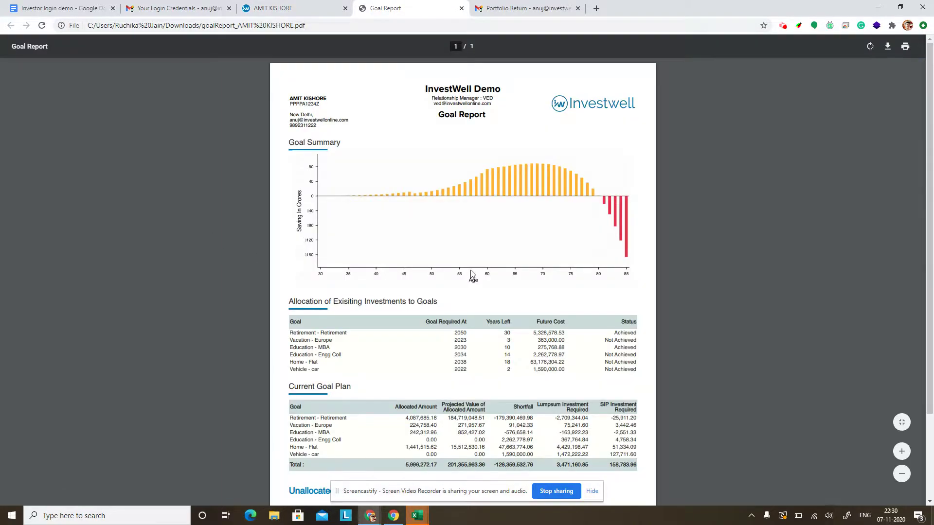
scroll(471, 270, down, 2)
scroll(506, 328, up, 1)
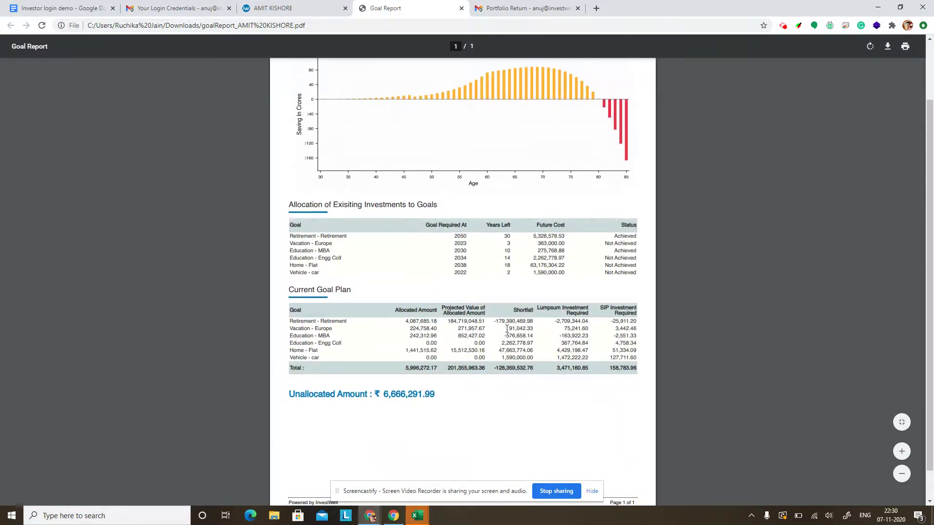
scroll(507, 329, up, 1)
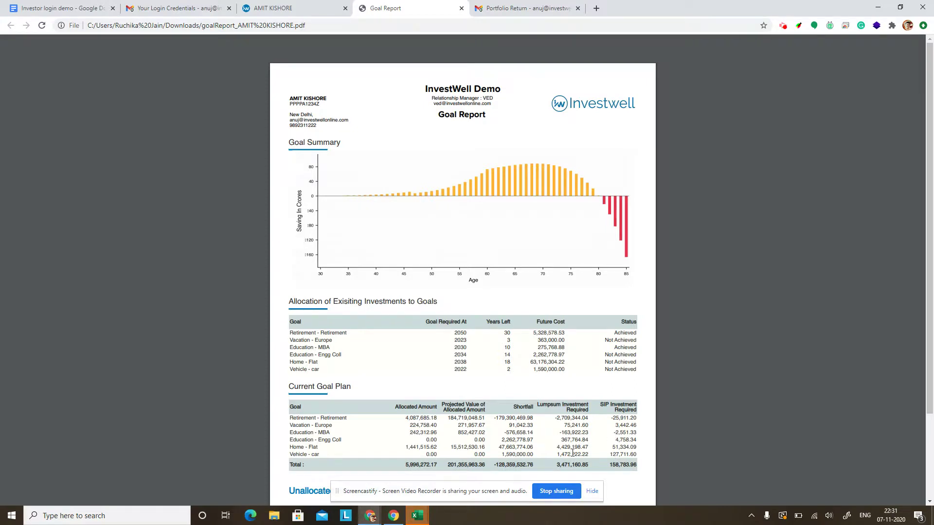
click(461, 8)
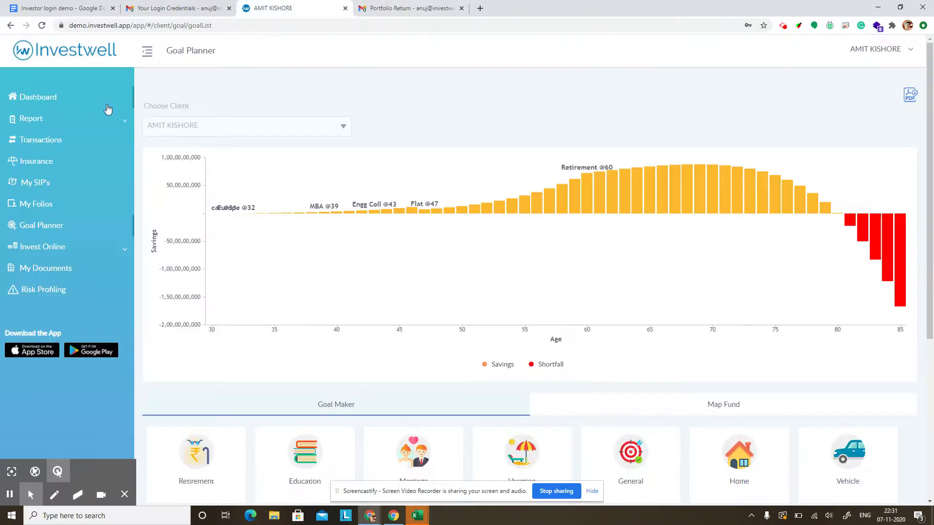
Scan the My Folios table, then view the Dashboard showing ₹94,26,437 value and ₹19,50,294 gain
click(71, 204)
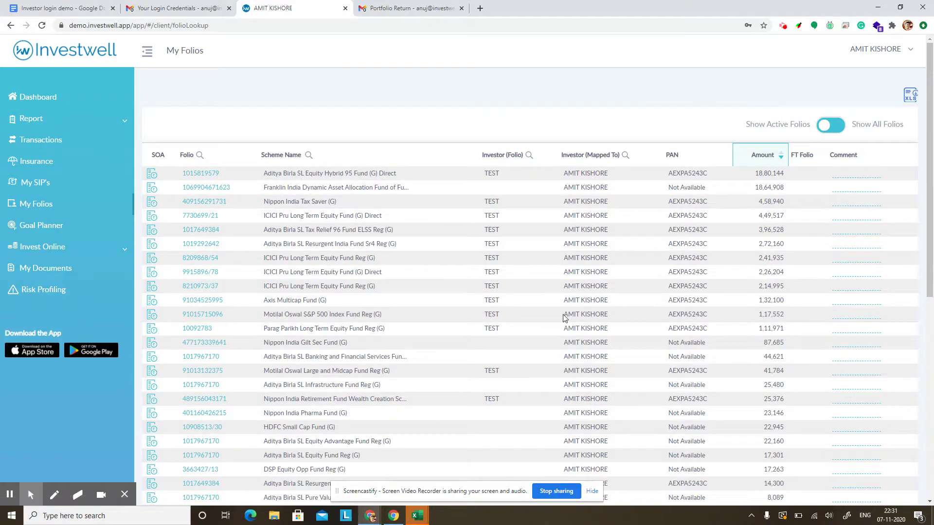
scroll(564, 318, down, 2)
scroll(564, 318, up, 2)
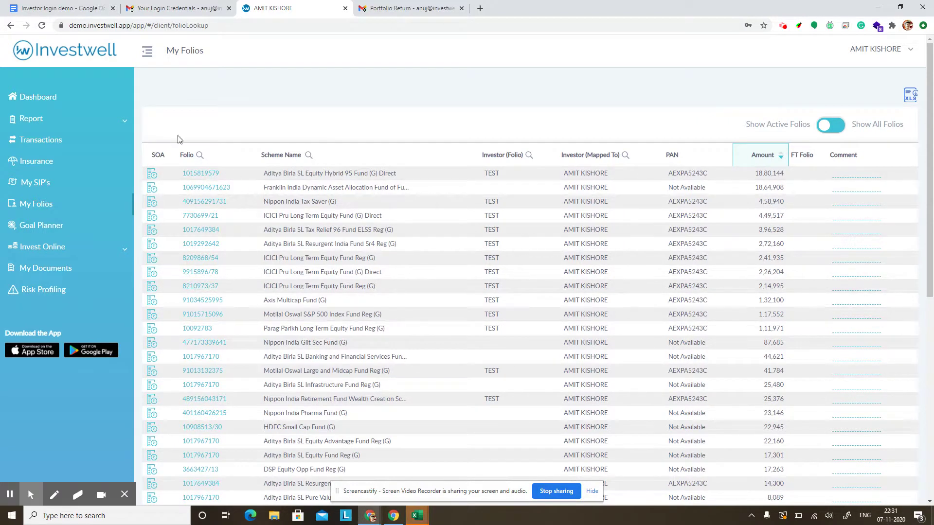
click(95, 107)
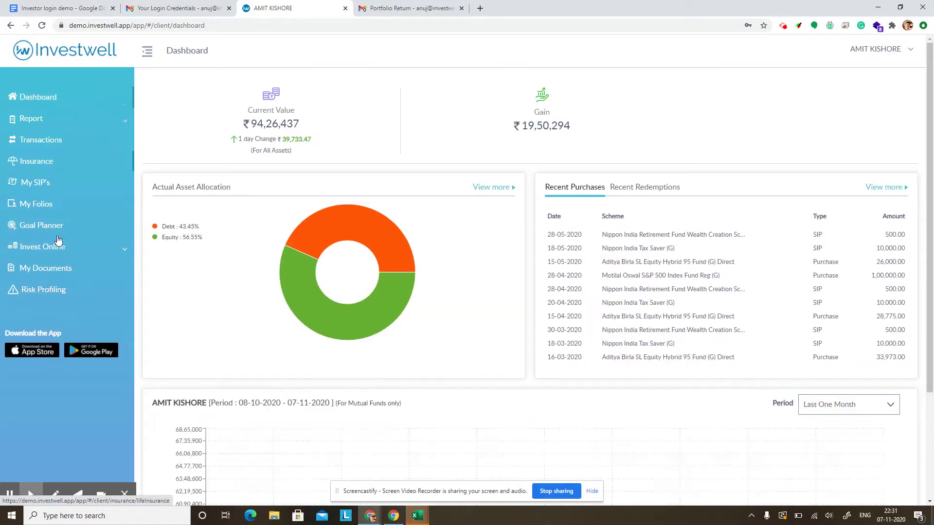